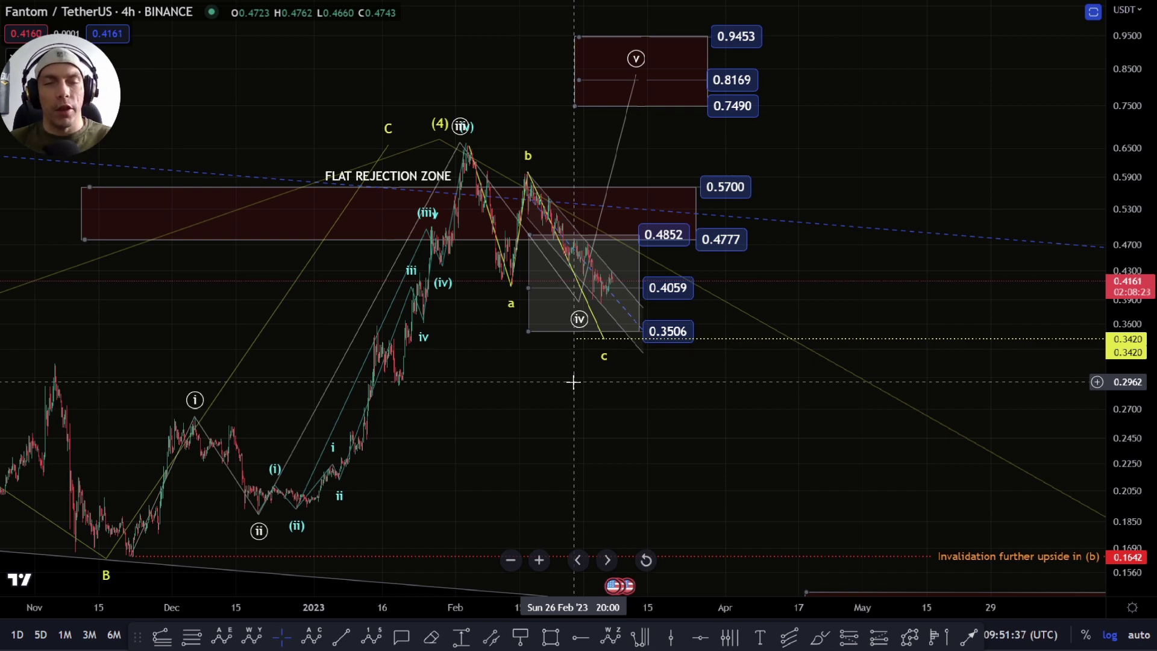
# Step: Mark the area around wave iv and the wave v target zone with short brush strokes and delete them
pyautogui.scroll(5, 667, 395)
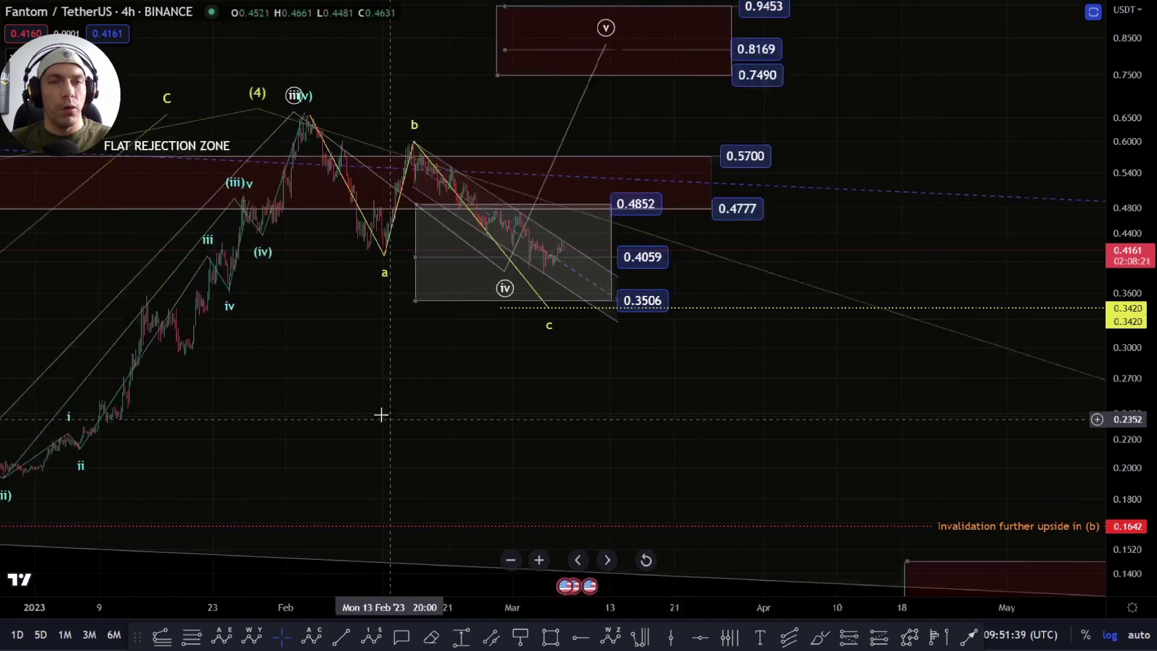
pyautogui.moveTo(477, 382); pyautogui.dragTo(475, 473)
pyautogui.moveTo(1128, 455); pyautogui.dragTo(1128, 383)
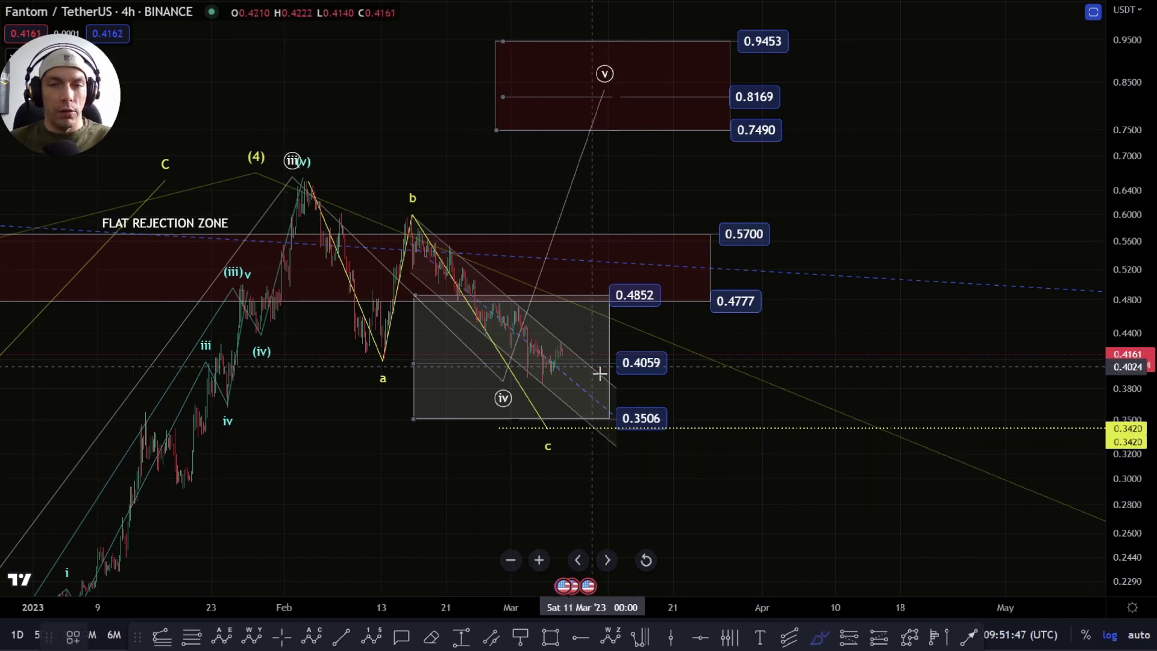
pyautogui.scroll(-3, 553, 379)
pyautogui.scroll(1, 881, 392)
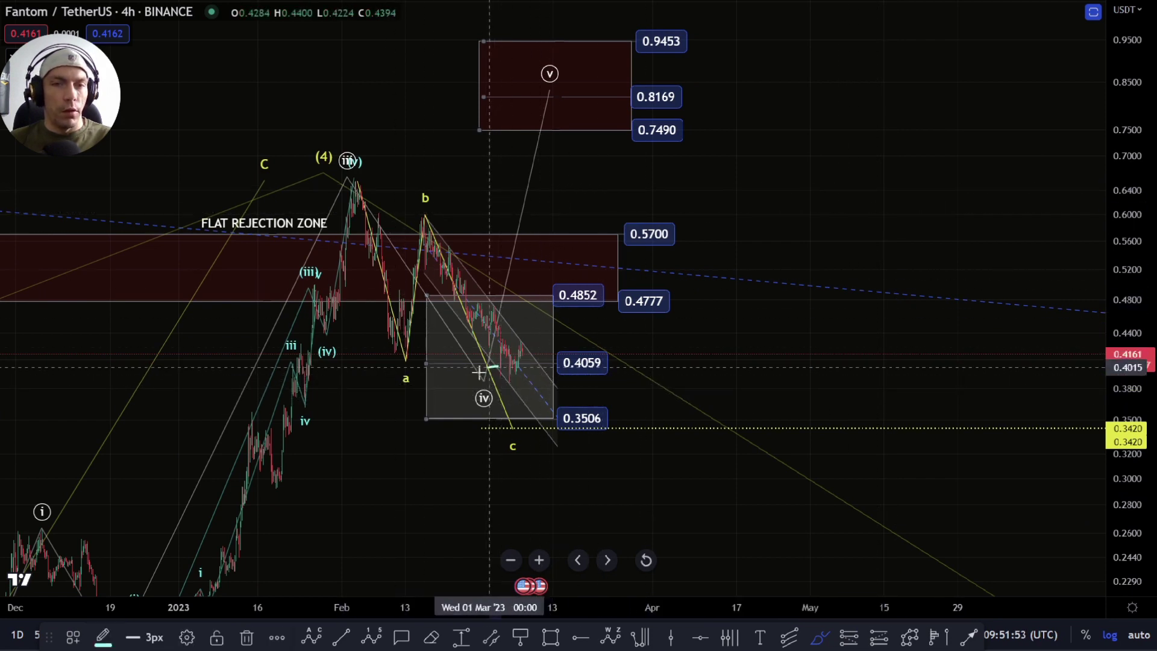
pyautogui.press('Delete')
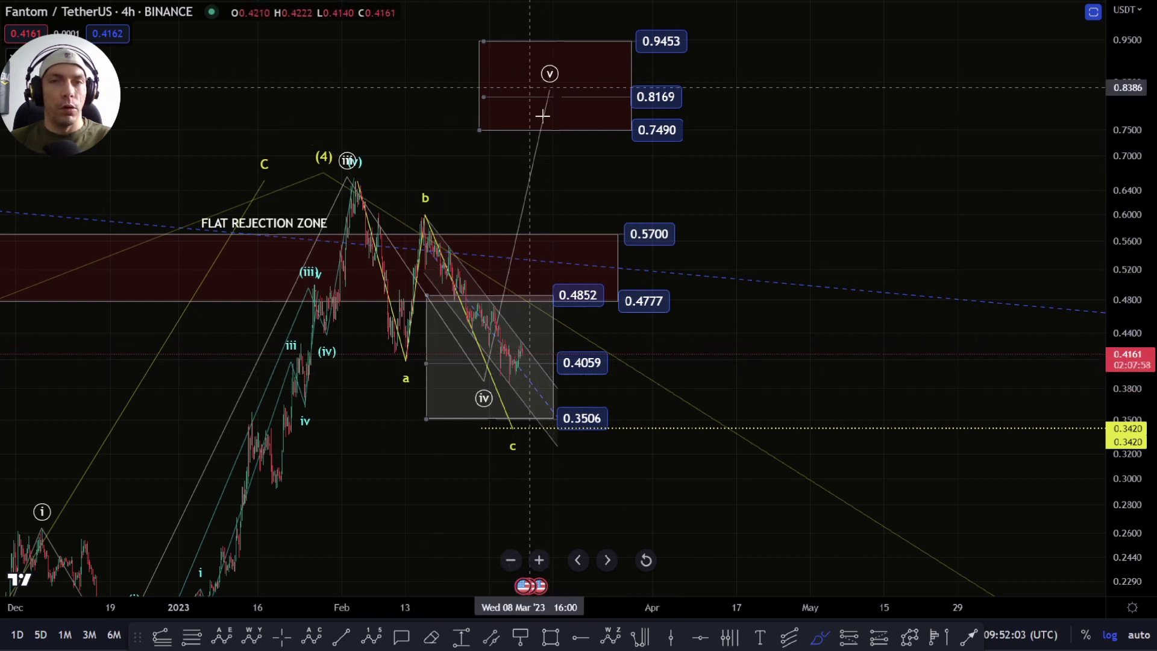
pyautogui.moveTo(701, 18)
pyautogui.mouseDown()
pyautogui.moveTo(471, 24)
pyautogui.moveTo(469, 173)
pyautogui.moveTo(692, 5)
pyautogui.mouseUp()
pyautogui.press('Delete')
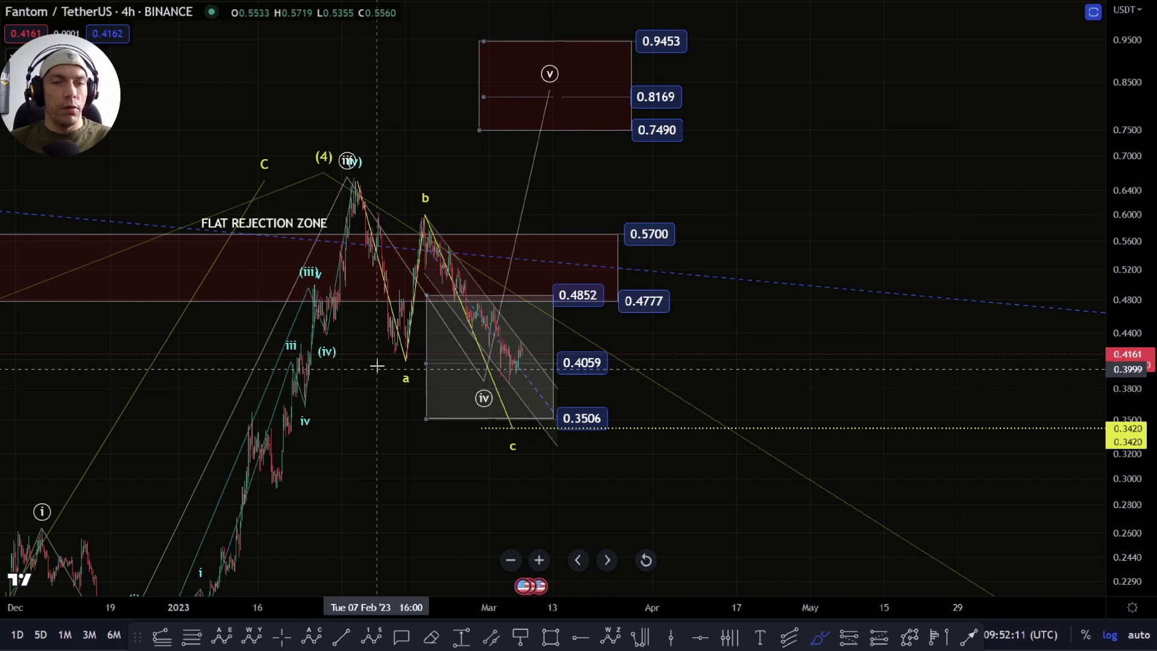
# Step: Trace the rise from the B low through waves i and ii to the wave iii high with the brush
pyautogui.moveTo(1127, 280); pyautogui.dragTo(1127, 350)
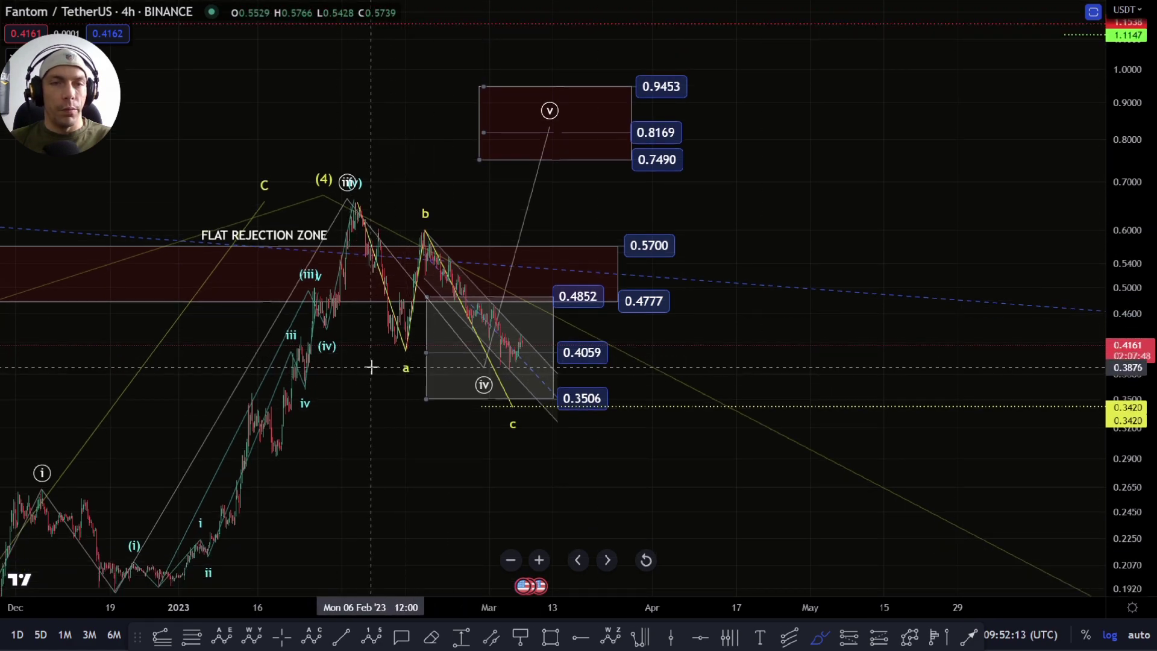
pyautogui.moveTo(365, 438); pyautogui.dragTo(537, 318)
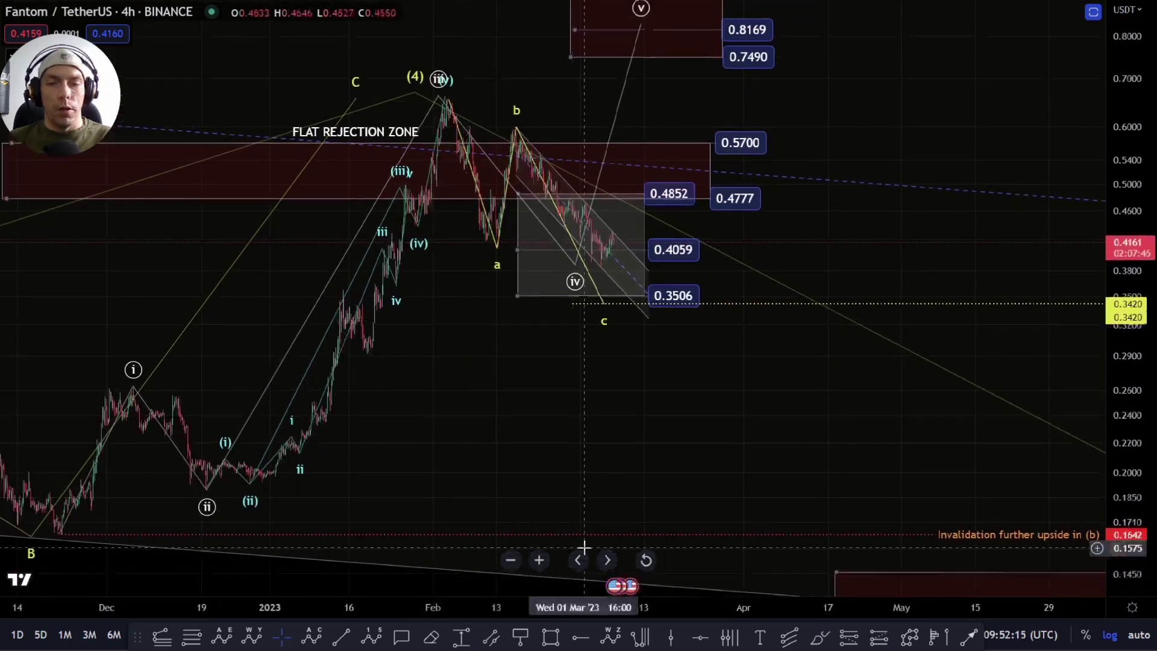
pyautogui.click(826, 642)
pyautogui.moveTo(63, 532)
pyautogui.mouseDown()
pyautogui.moveTo(137, 362)
pyautogui.moveTo(247, 481)
pyautogui.moveTo(428, 97)
pyautogui.mouseUp()
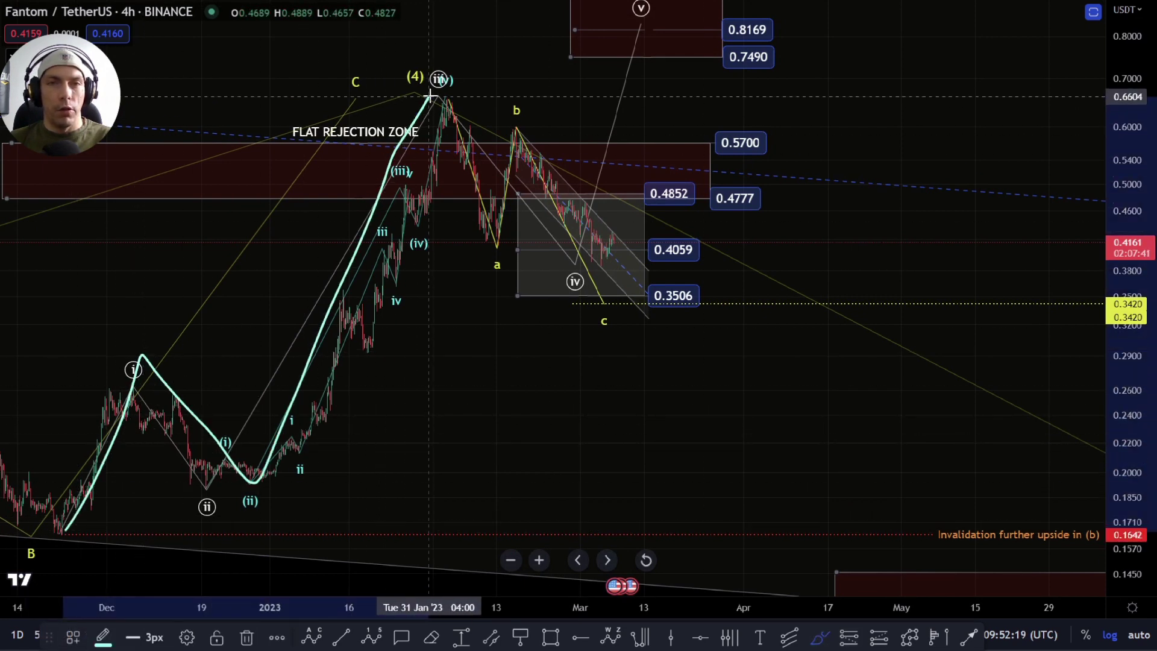
# Step: Brush the a-b-c correction down below the 0.3420 line and a zigzagging rally from there to above 0.9500
pyautogui.scroll(-2, 490, 336)
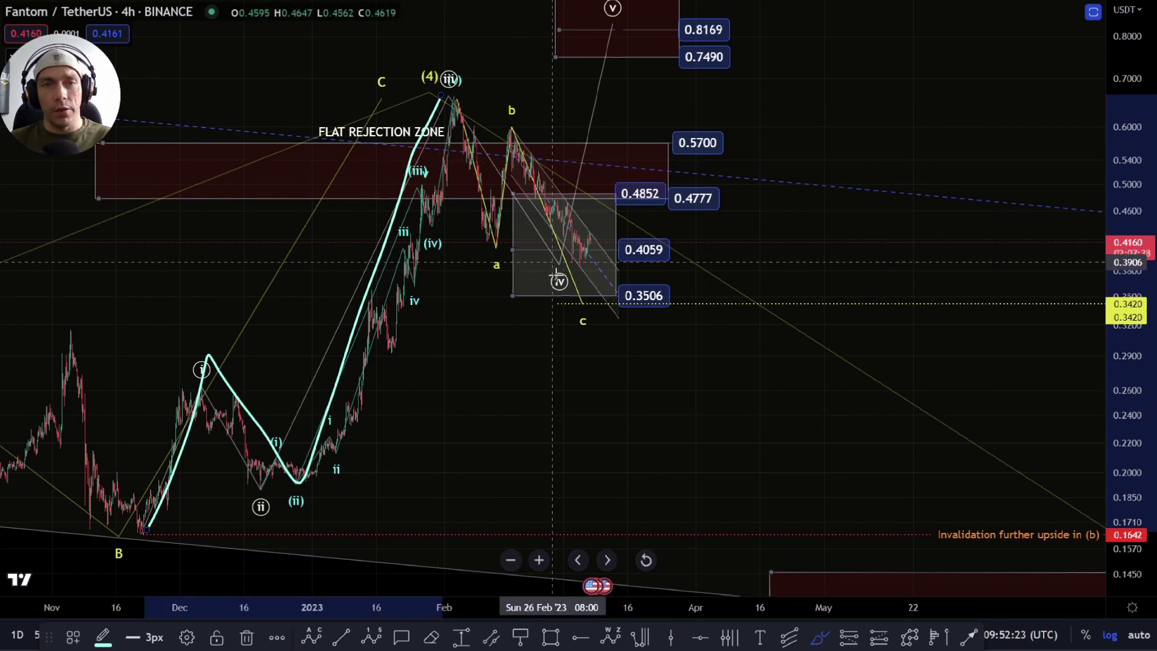
pyautogui.moveTo(1125, 243); pyautogui.dragTo(1124, 310)
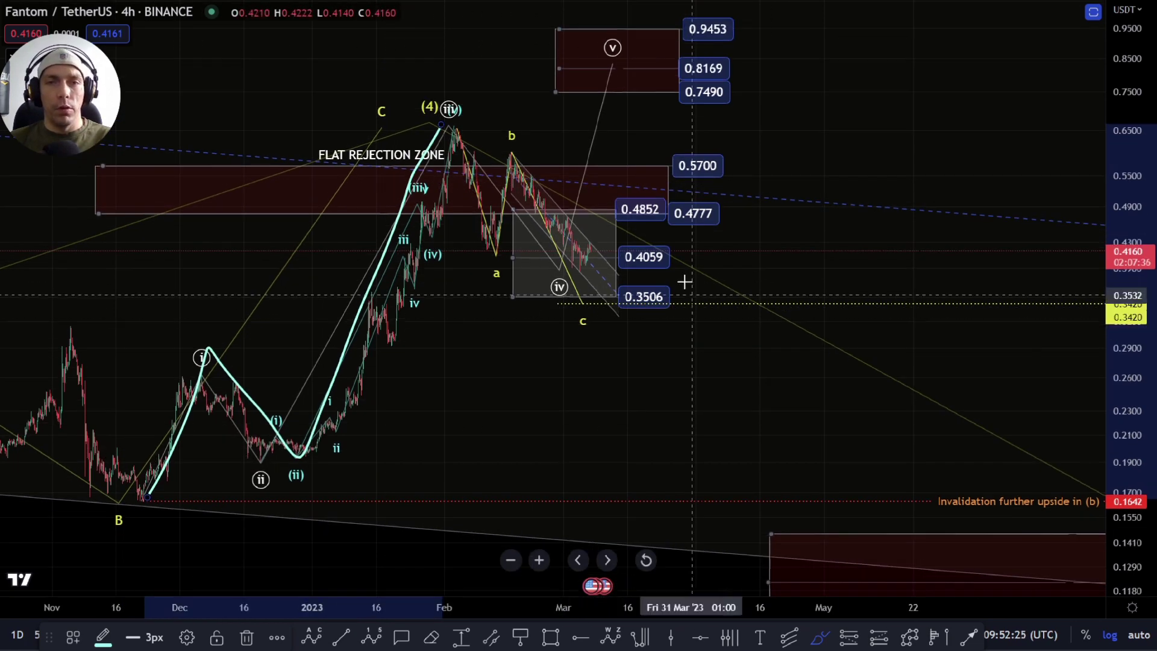
pyautogui.moveTo(450, 129)
pyautogui.mouseDown()
pyautogui.moveTo(481, 234)
pyautogui.moveTo(535, 174)
pyautogui.moveTo(598, 327)
pyautogui.mouseUp()
pyautogui.moveTo(605, 411)
pyautogui.mouseDown()
pyautogui.moveTo(587, 319)
pyautogui.moveTo(651, 175)
pyautogui.moveTo(690, 28)
pyautogui.moveTo(731, 101)
pyautogui.moveTo(754, 101)
pyautogui.moveTo(795, 45)
pyautogui.moveTo(803, 5)
pyautogui.mouseUp()
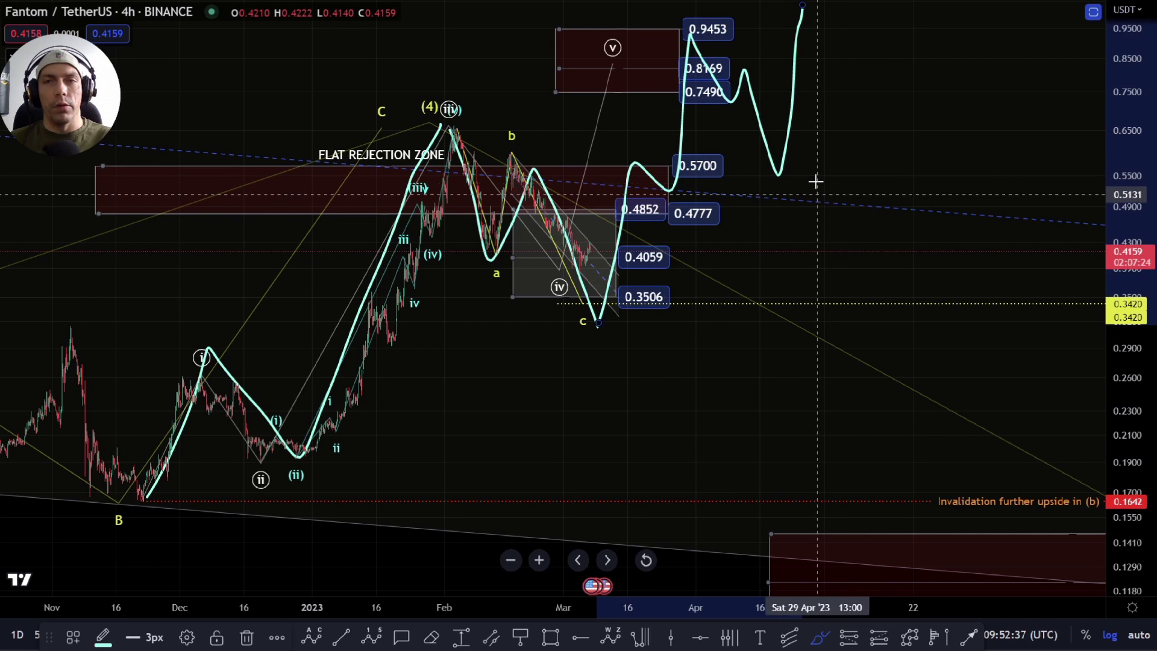
# Step: Delete the brushed rally projection, the a-b-c correction stroke and the stroke over waves i to iii
pyautogui.press('Delete')
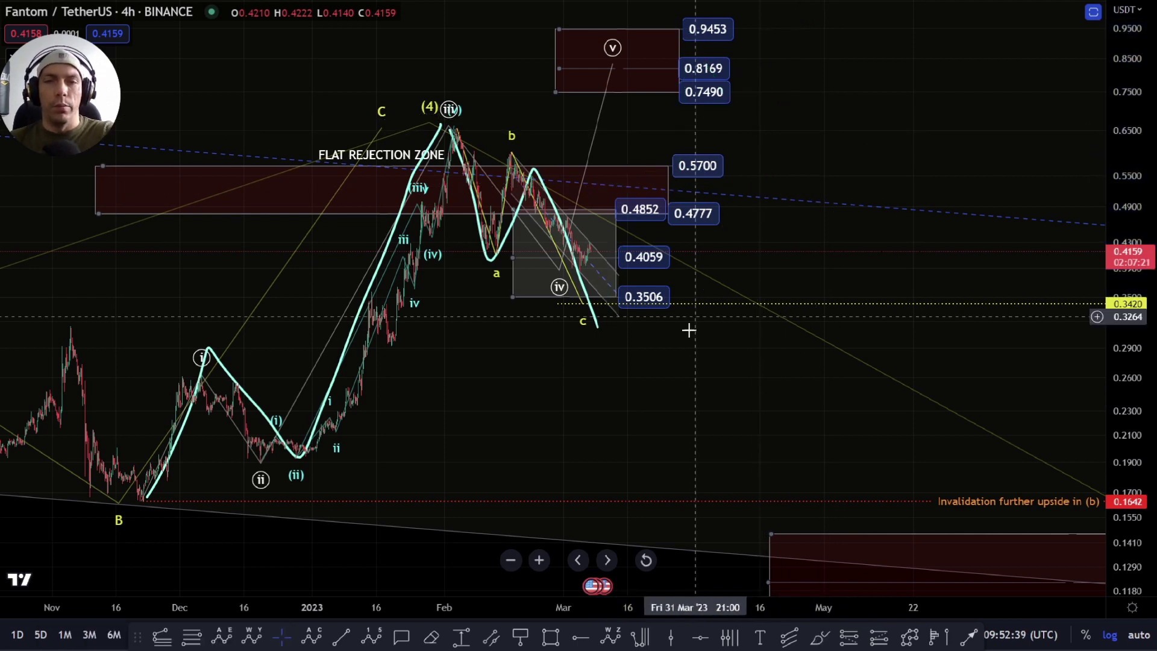
pyautogui.click(538, 173)
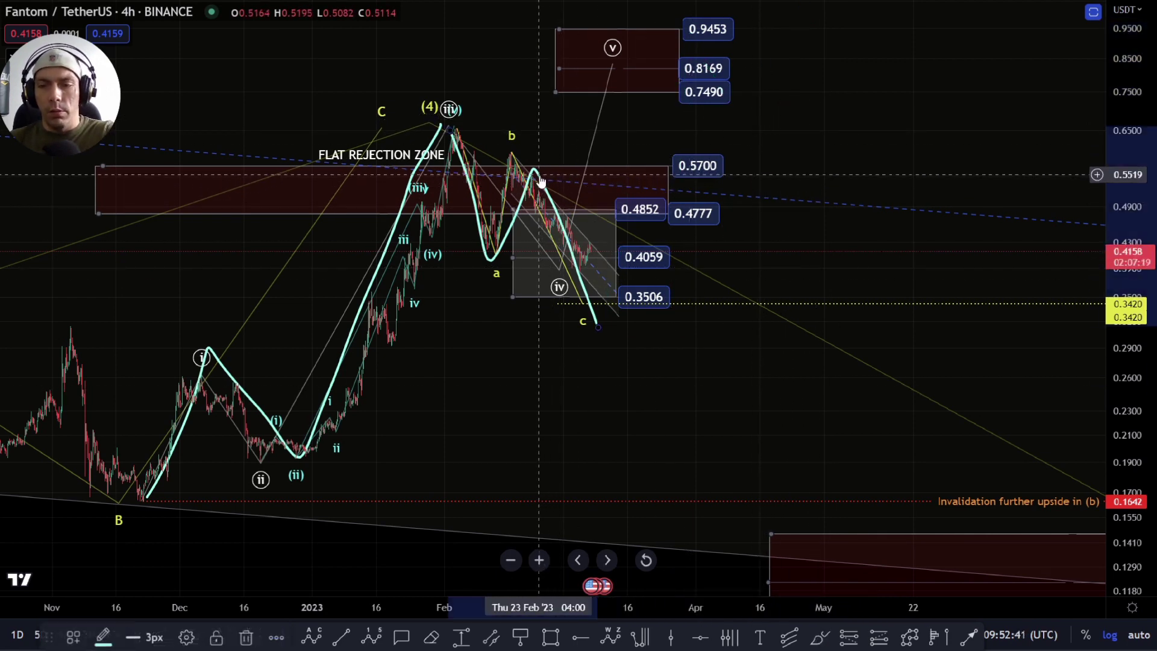
pyautogui.press('Delete')
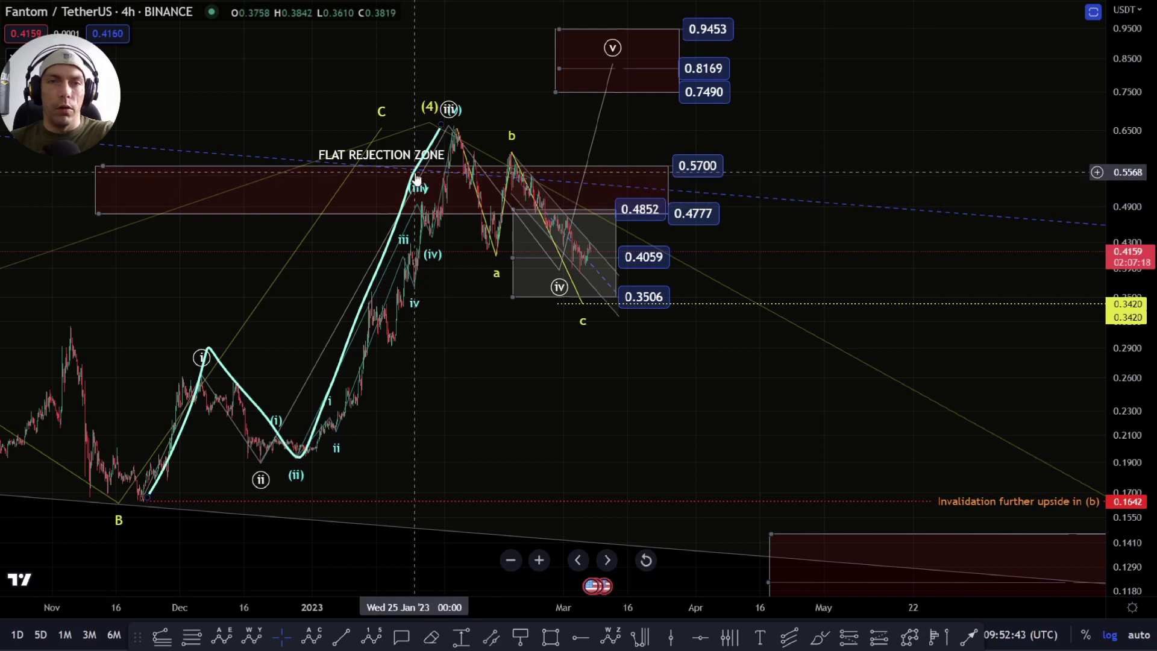
pyautogui.press('Delete')
# Step: Brush one continuous five-wave path from the B low, dipping to about 0.3506 before its final rise, and delete it
pyautogui.click(819, 637)
pyautogui.moveTo(122, 502)
pyautogui.mouseDown()
pyautogui.moveTo(211, 362)
pyautogui.moveTo(299, 463)
pyautogui.moveTo(453, 128)
pyautogui.moveTo(646, 304)
pyautogui.moveTo(764, 47)
pyautogui.mouseUp()
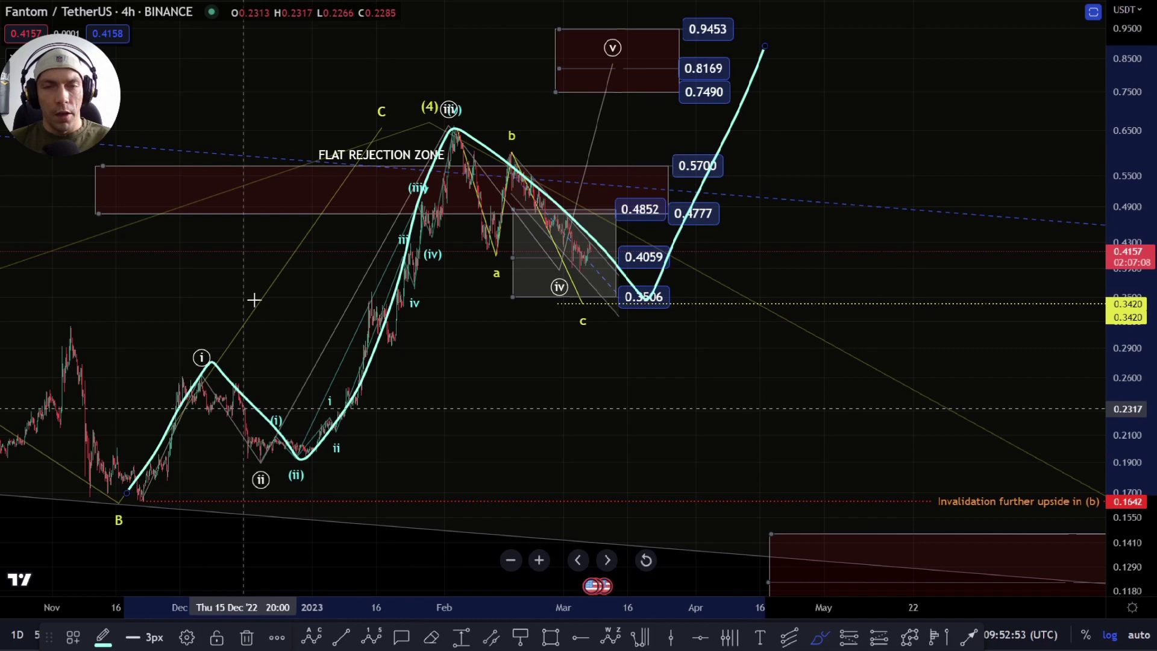
pyautogui.press('Delete')
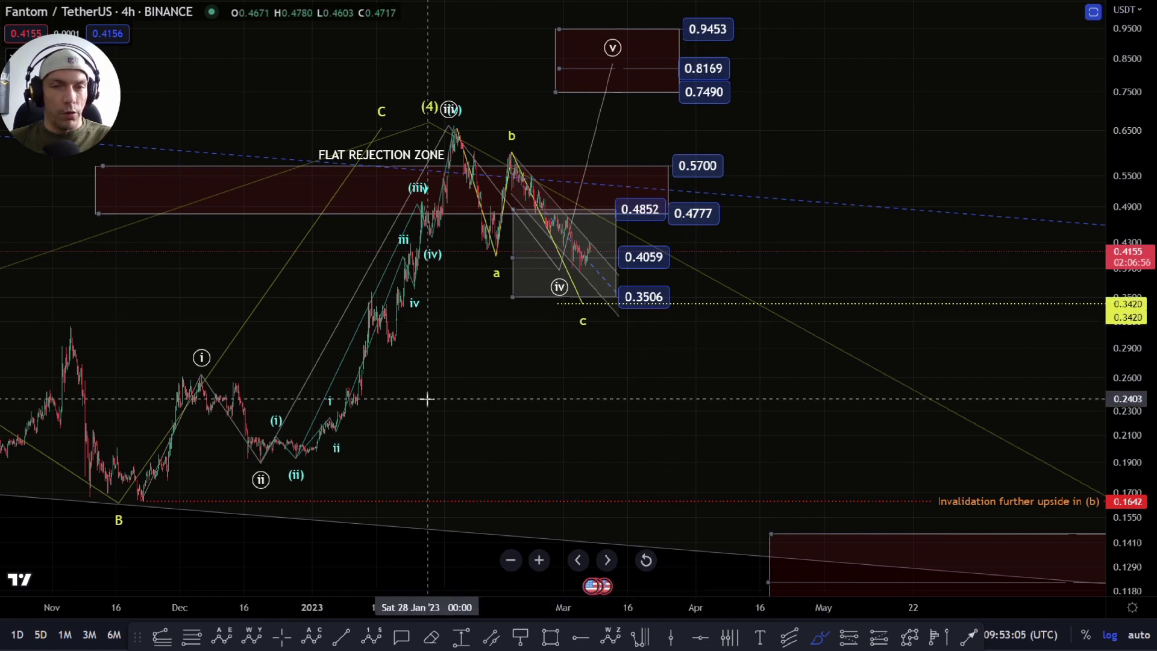
# Step: Brush the decline into wave a as three waves, subdivide its last leg with a second stroke, and delete the strokes
pyautogui.scroll(5, 552, 338)
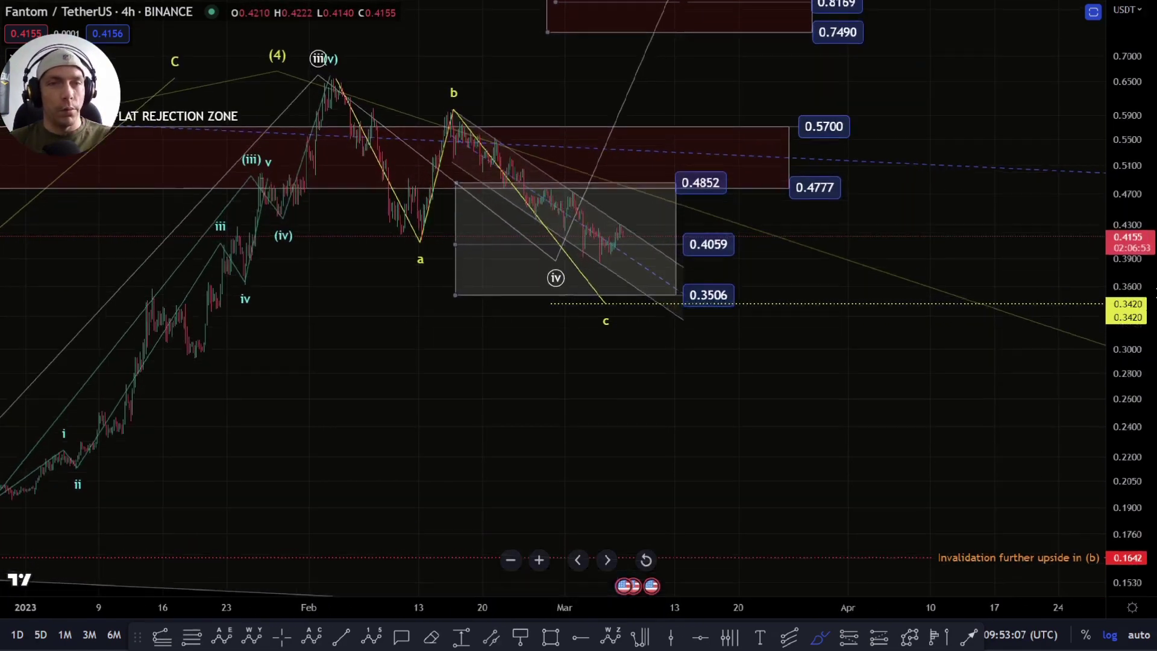
pyautogui.press('Escape')
pyautogui.moveTo(417, 267); pyautogui.dragTo(422, 393)
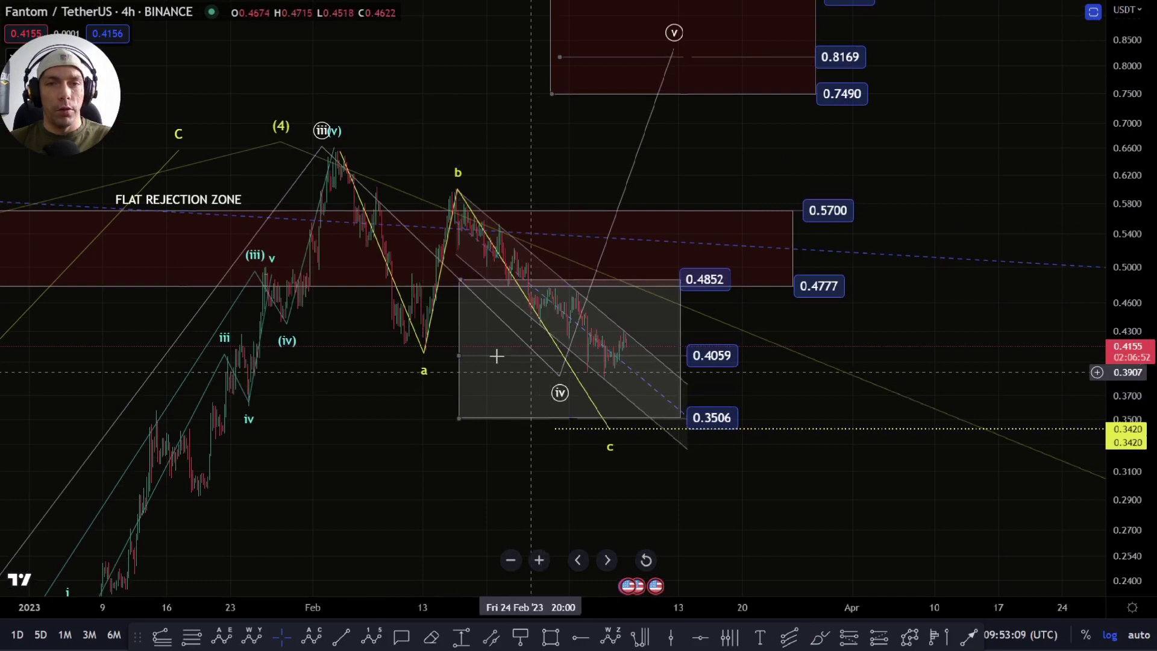
pyautogui.scroll(3, 360, 311)
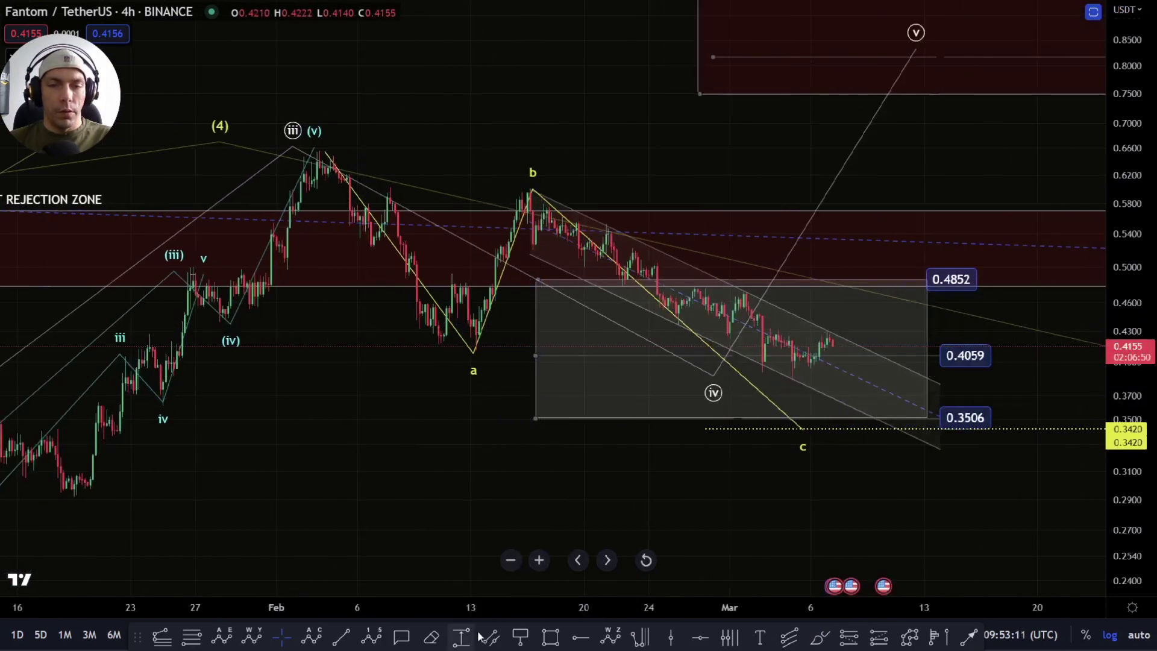
pyautogui.click(824, 635)
pyautogui.moveTo(328, 142)
pyautogui.mouseDown()
pyautogui.moveTo(396, 190)
pyautogui.moveTo(455, 356)
pyautogui.mouseUp()
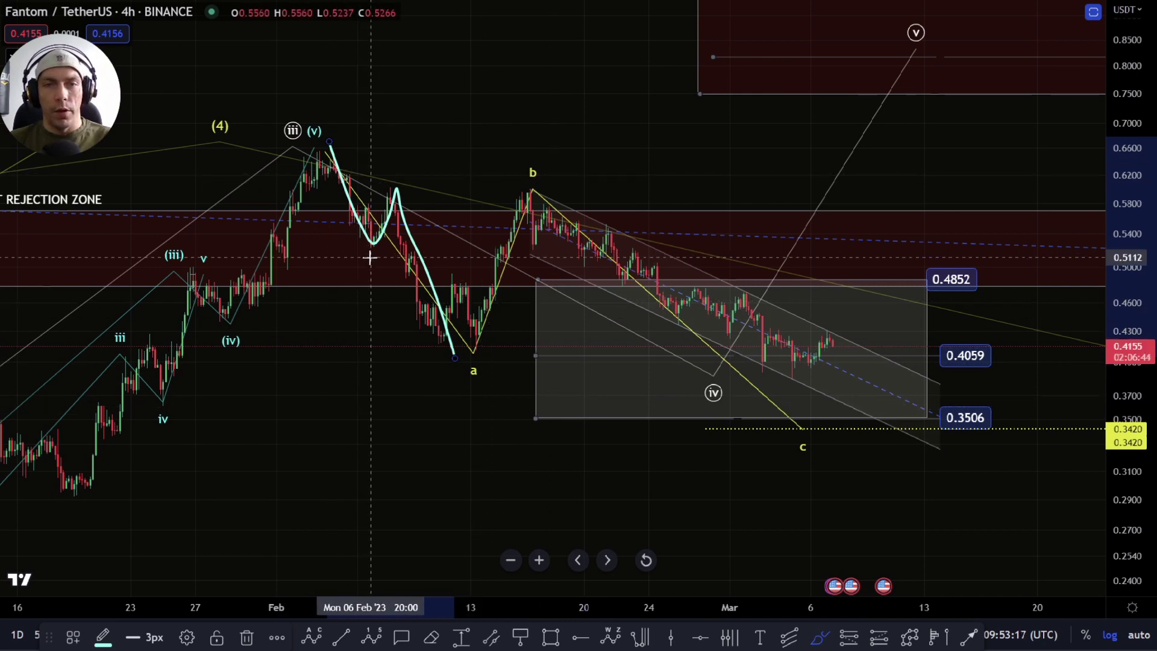
pyautogui.moveTo(422, 256); pyautogui.dragTo(434, 348)
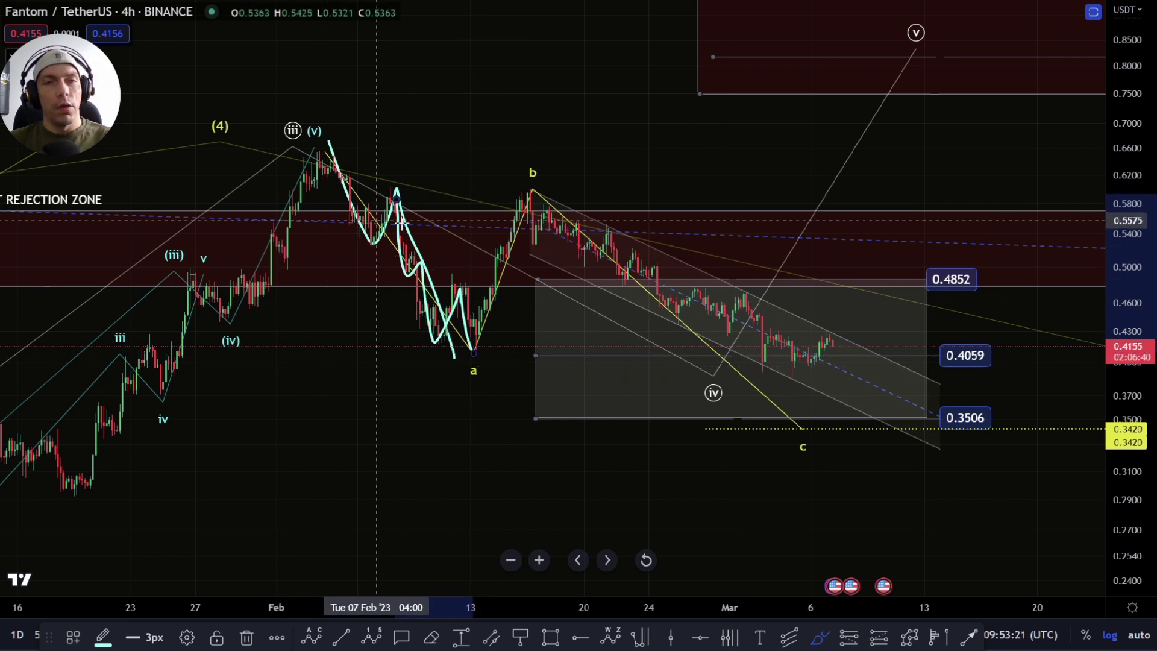
pyautogui.press('Delete')
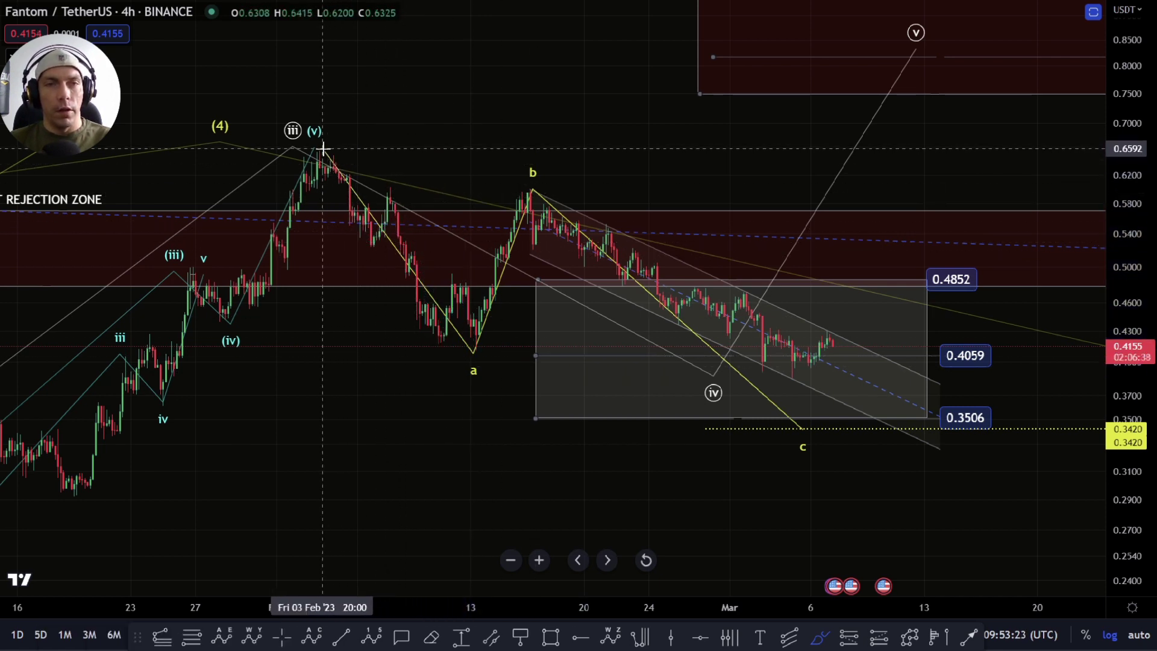
# Step: Retrace the decline from the wave (v) high to the wave a low with the brush and delete it
pyautogui.moveTo(324, 148); pyautogui.dragTo(361, 236)
pyautogui.moveTo(391, 190)
pyautogui.mouseDown()
pyautogui.moveTo(434, 344)
pyautogui.moveTo(470, 354)
pyautogui.mouseUp()
pyautogui.press('Delete')
# Step: Brush a three-wave decline into wave a, start subdividing its last leg, and remove both strokes
pyautogui.moveTo(331, 160)
pyautogui.mouseDown()
pyautogui.moveTo(353, 206)
pyautogui.moveTo(401, 195)
pyautogui.mouseUp()
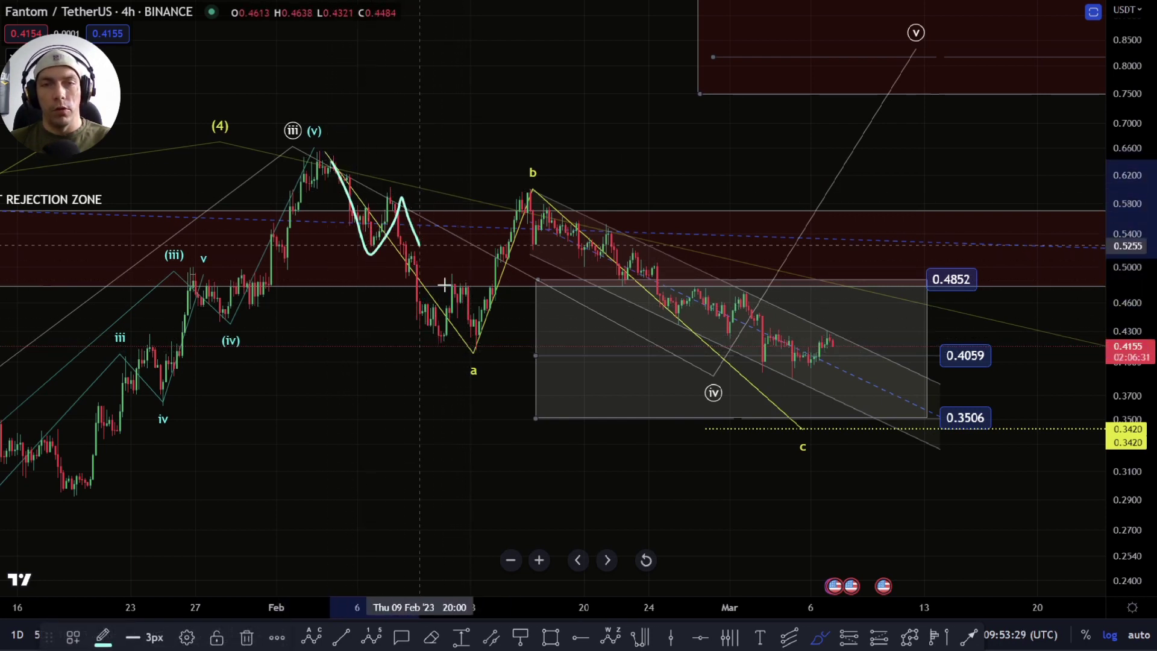
pyautogui.moveTo(434, 266); pyautogui.dragTo(480, 353)
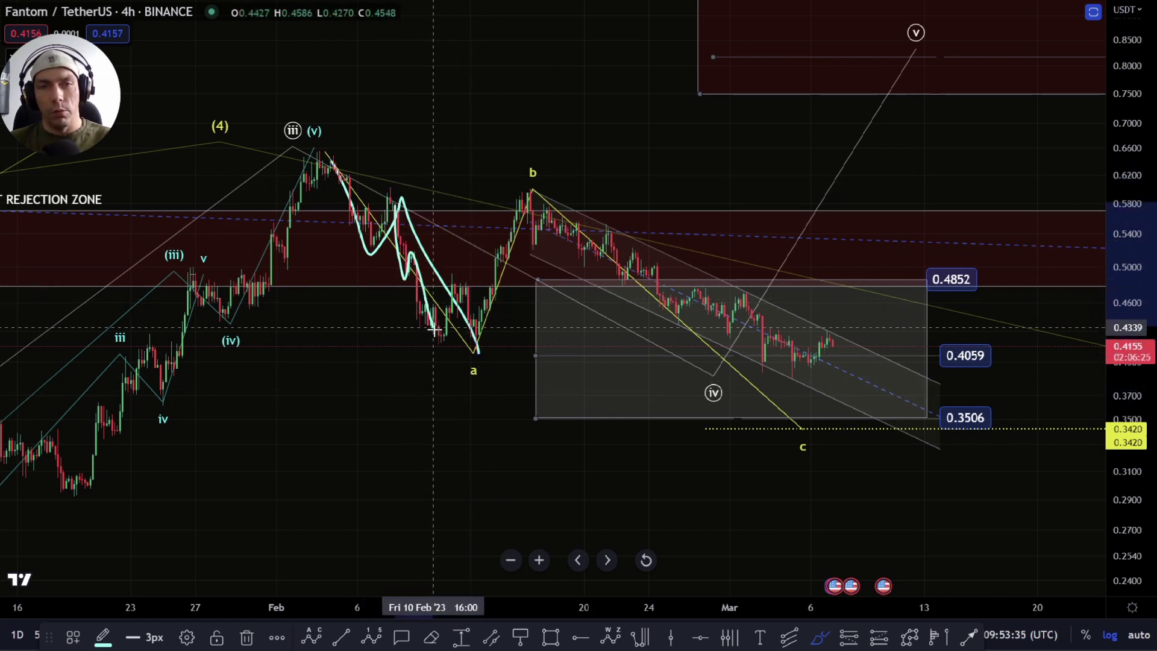
pyautogui.hotkey('ctrl', 'z')
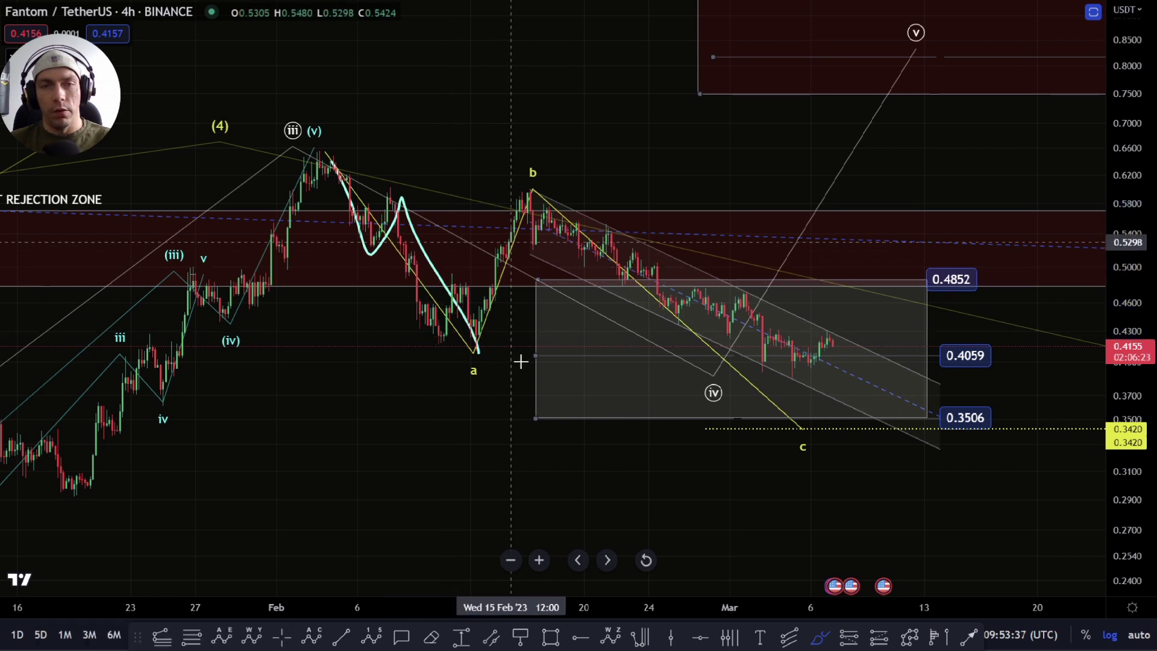
pyautogui.scroll(-3, 525, 224)
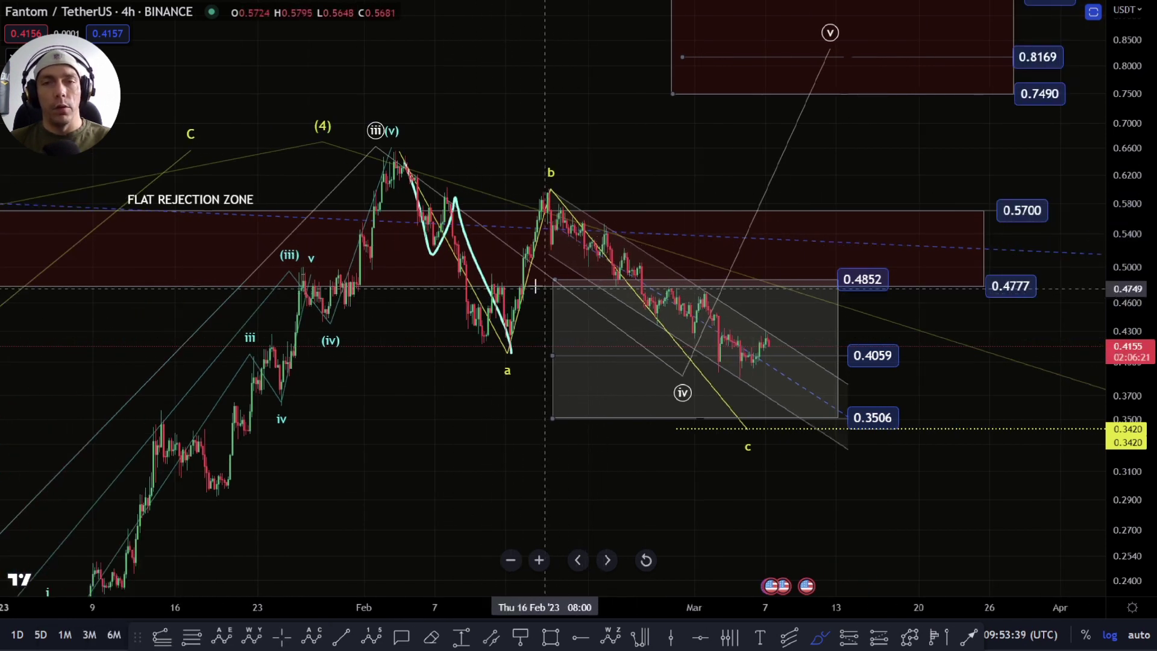
pyautogui.click(469, 245)
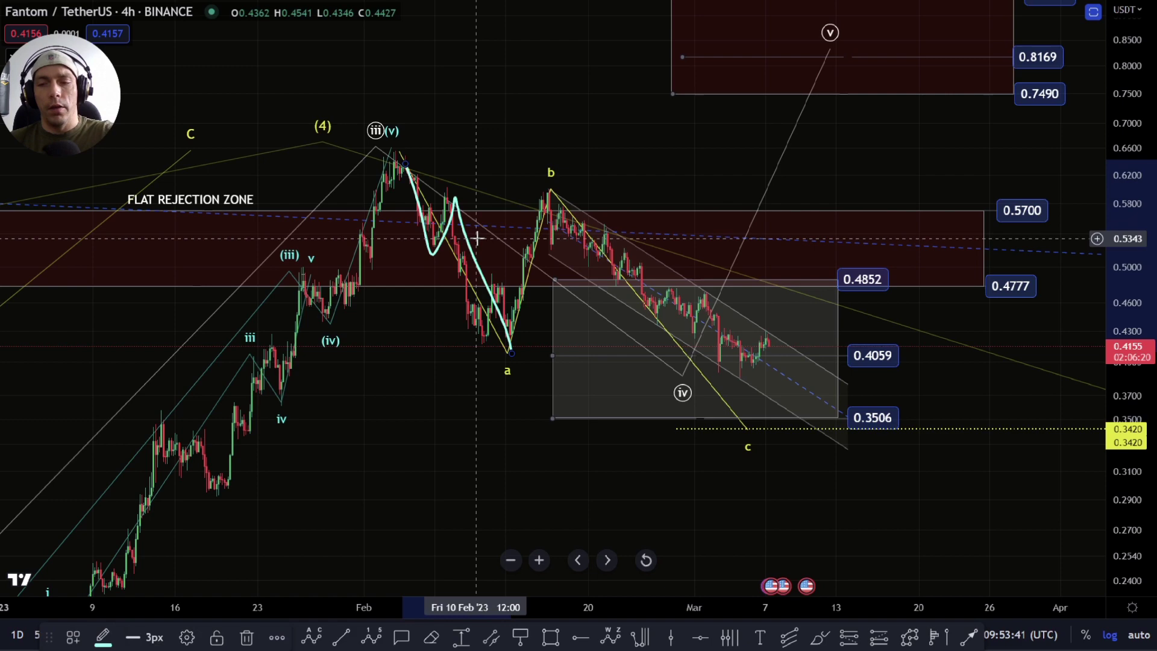
pyautogui.press('Delete')
# Step: Move the circled wave iv point to about 0.4009 near the a low and wave v to about 0.6169 near the b high
pyautogui.moveTo(514, 393); pyautogui.dragTo(359, 373)
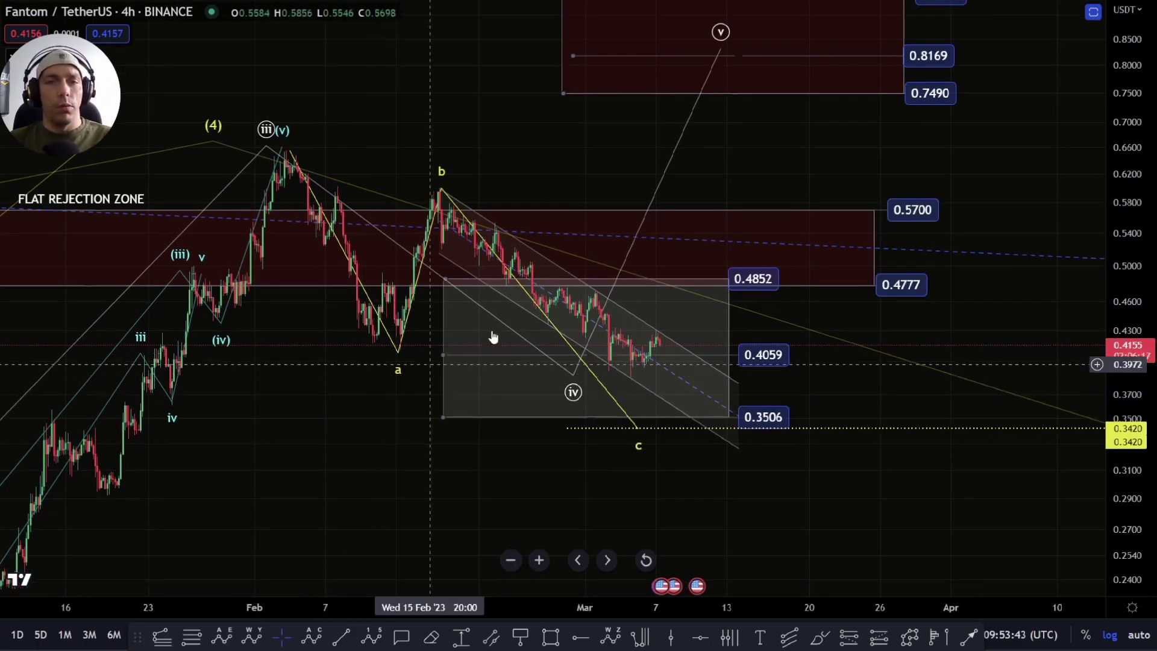
pyautogui.moveTo(574, 375); pyautogui.dragTo(389, 359)
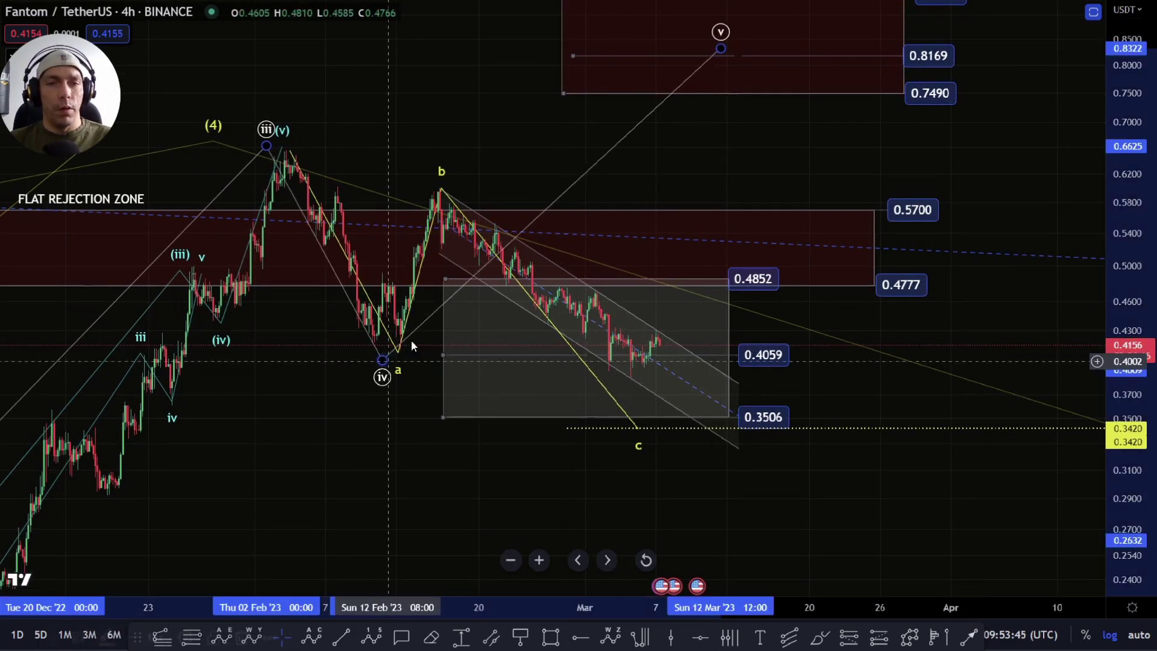
pyautogui.moveTo(721, 48)
pyautogui.mouseDown()
pyautogui.moveTo(464, 187)
pyautogui.moveTo(422, 176)
pyautogui.mouseUp()
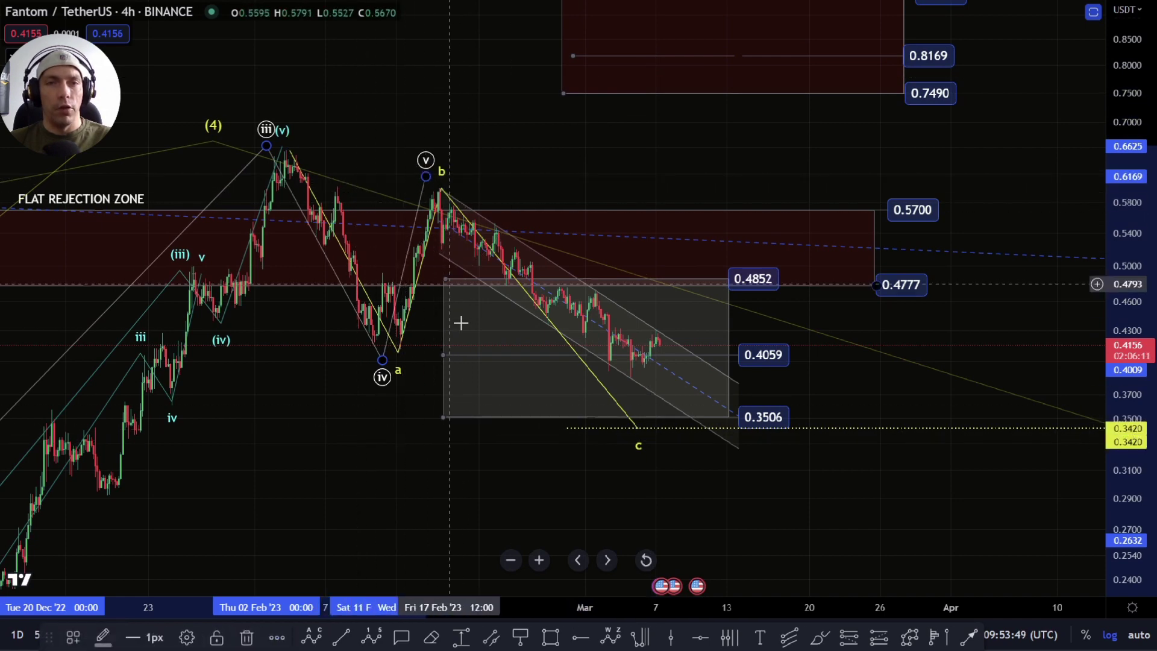
# Step: Examine the candles of the rise from the a low to the b high against the relocated waves iv and v
pyautogui.scroll(3, 460, 307)
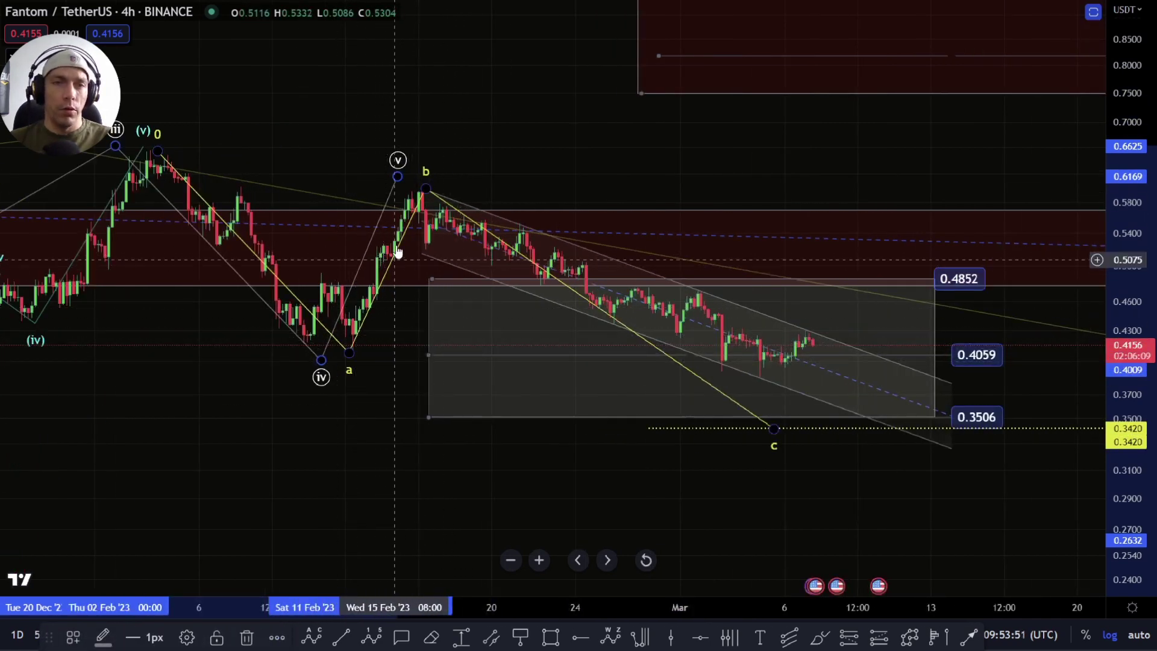
pyautogui.scroll(5, 328, 391)
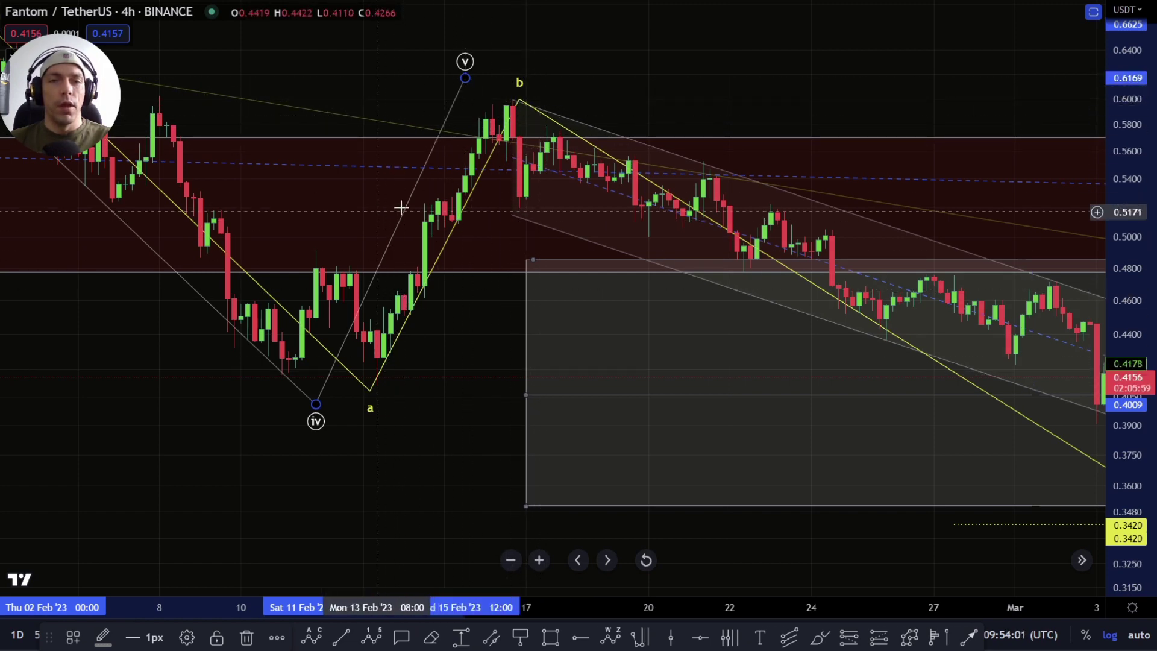
pyautogui.scroll(-5, 508, 343)
pyautogui.scroll(-1, 620, 418)
pyautogui.moveTo(1151, 349); pyautogui.dragTo(1149, 439)
pyautogui.scroll(5, 662, 398)
pyautogui.moveTo(881, 491); pyautogui.dragTo(746, 455)
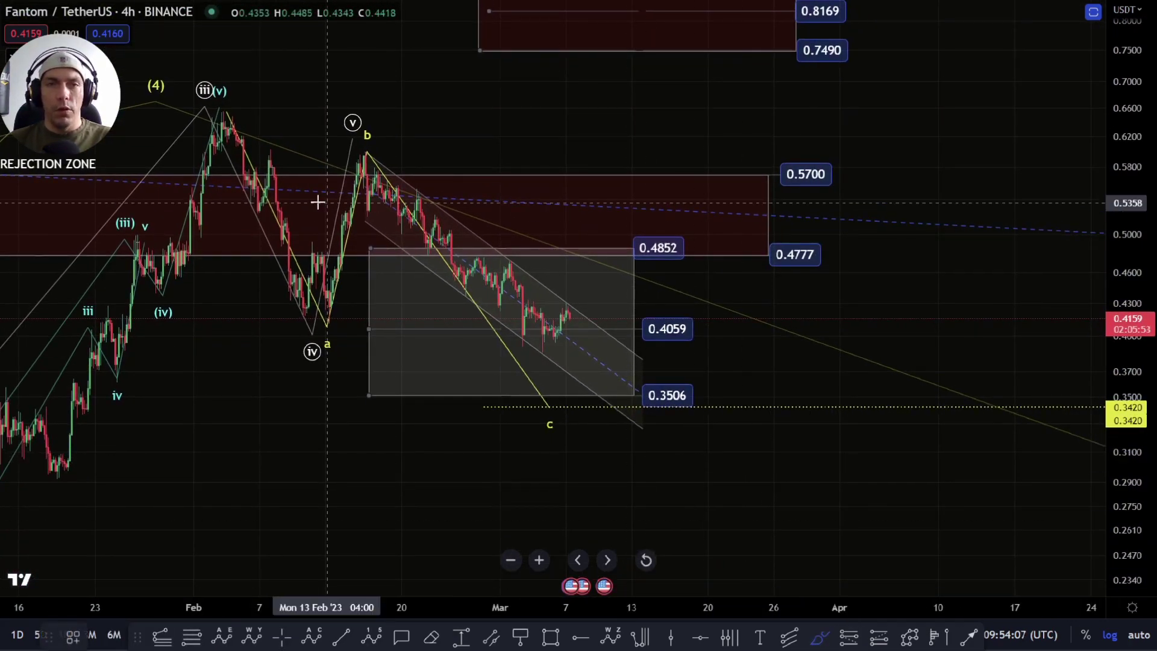
# Step: Mark the wave v end near the b high with a short brush stroke and delete it
pyautogui.moveTo(373, 144)
pyautogui.mouseDown()
pyautogui.moveTo(389, 133)
pyautogui.moveTo(365, 134)
pyautogui.mouseUp()
pyautogui.press('Delete')
pyautogui.scroll(-6, 413, 310)
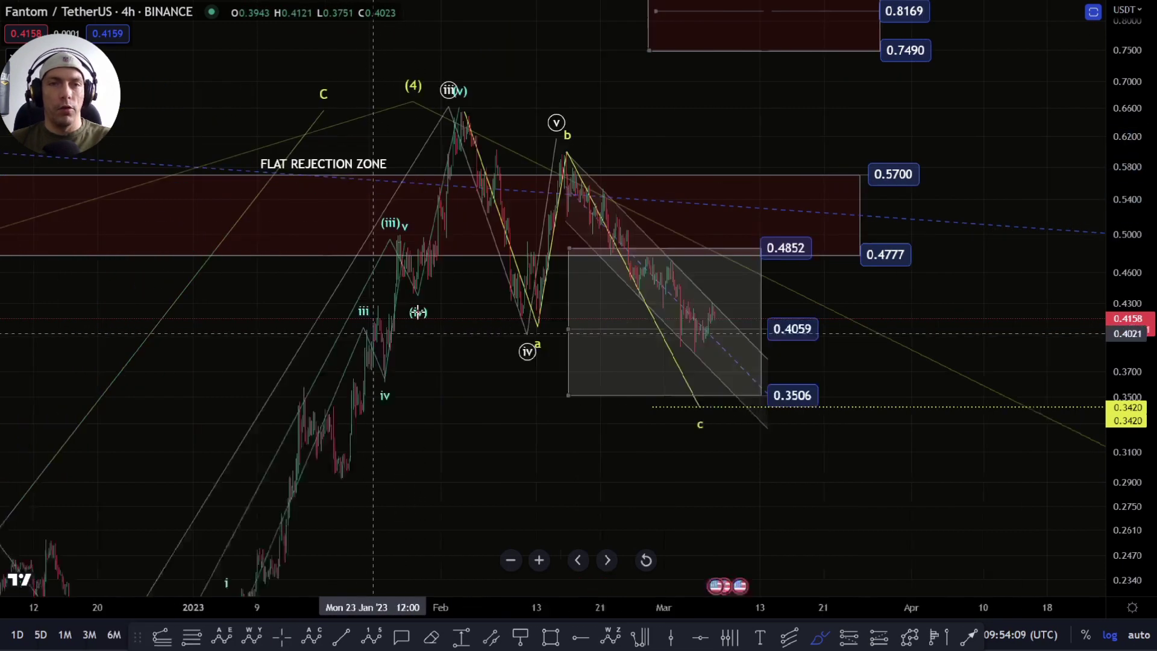
pyautogui.moveTo(747, 447); pyautogui.dragTo(491, 319)
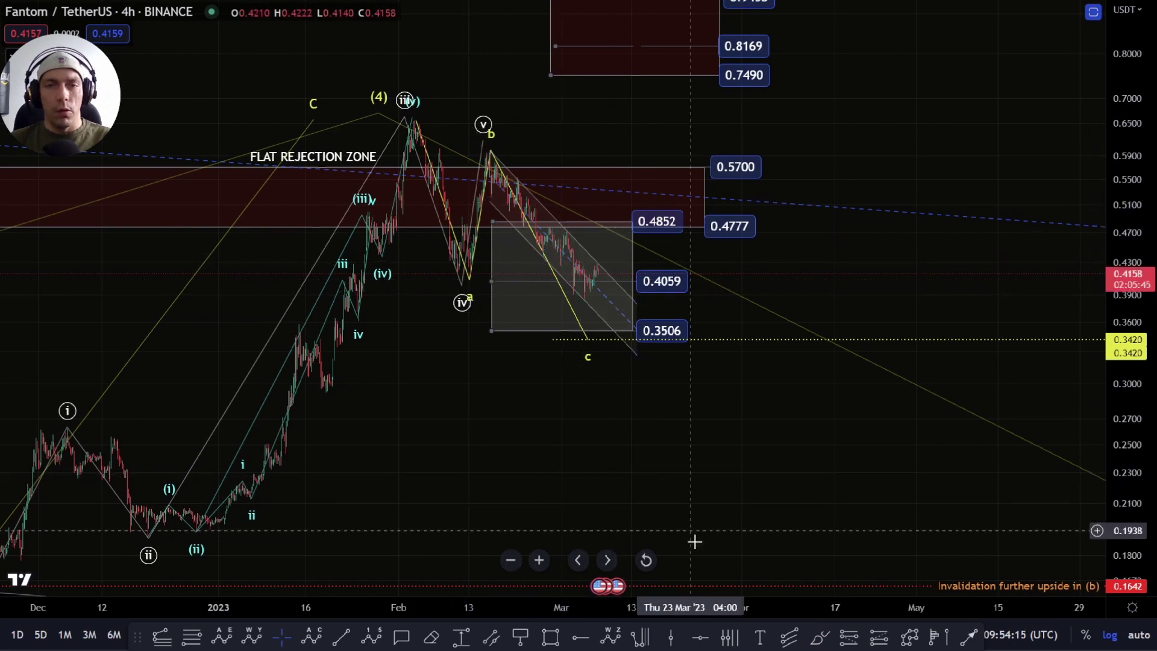
# Step: Mark the price top just beside the b label with a brush stroke and undo it
pyautogui.moveTo(509, 139); pyautogui.dragTo(511, 159)
pyautogui.hotkey('ctrl', 'z')
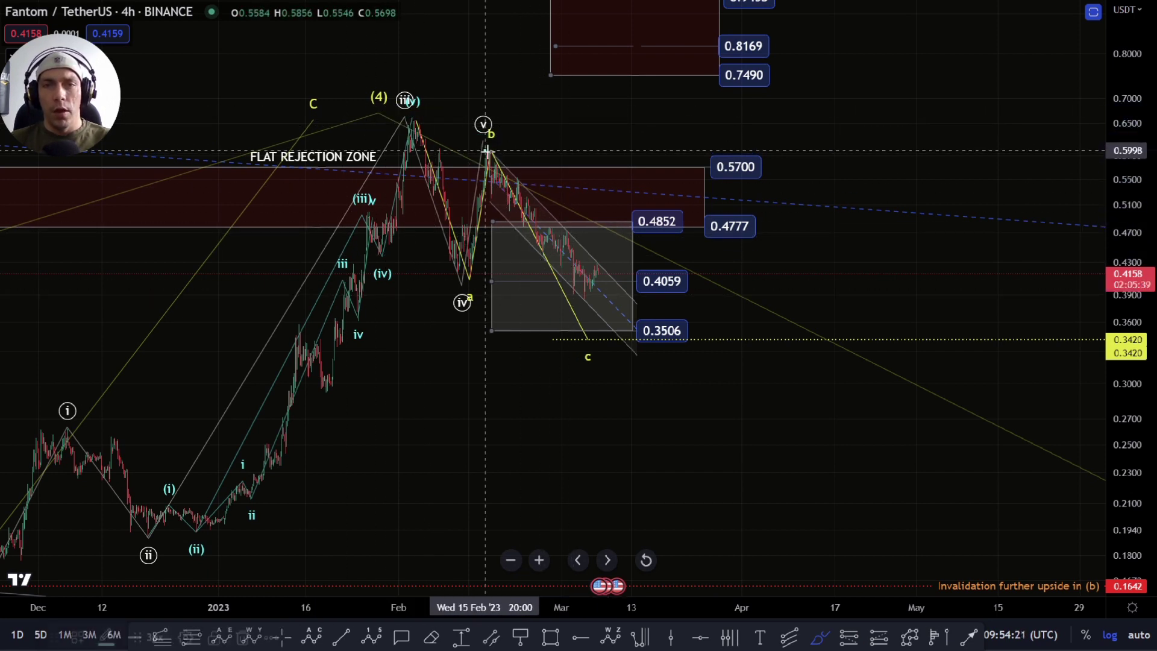
pyautogui.press('Escape')
pyautogui.moveTo(580, 281); pyautogui.dragTo(580, 284)
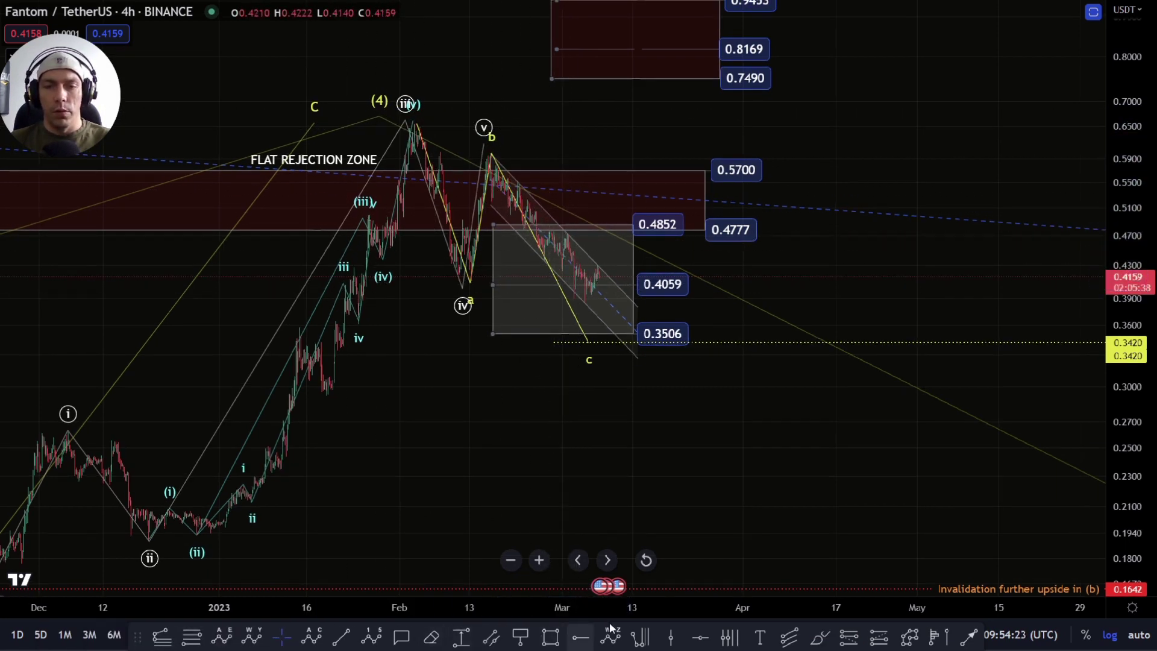
# Step: Brush a path from the b high down to about 0.38, up to about 0.53 and down to about 0.27, and delete it
pyautogui.moveTo(493, 159); pyautogui.dragTo(598, 312)
pyautogui.moveTo(635, 190); pyautogui.dragTo(752, 428)
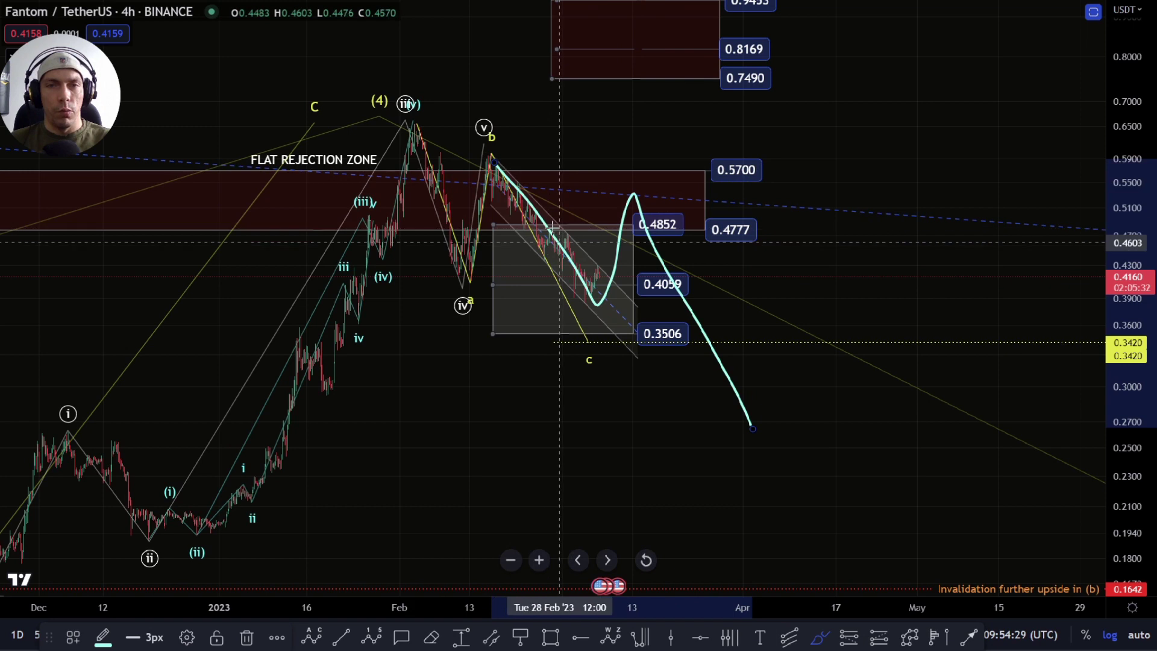
pyautogui.press('Delete')
# Step: Move the circled wave iv point to about 0.3900 in the grey box and wave v to about 0.815 in the upper red zone
pyautogui.moveTo(455, 290); pyautogui.dragTo(524, 288)
pyautogui.moveTo(482, 148); pyautogui.dragTo(605, 51)
pyautogui.moveTo(523, 288)
pyautogui.mouseDown()
pyautogui.moveTo(594, 325)
pyautogui.moveTo(555, 299)
pyautogui.mouseUp()
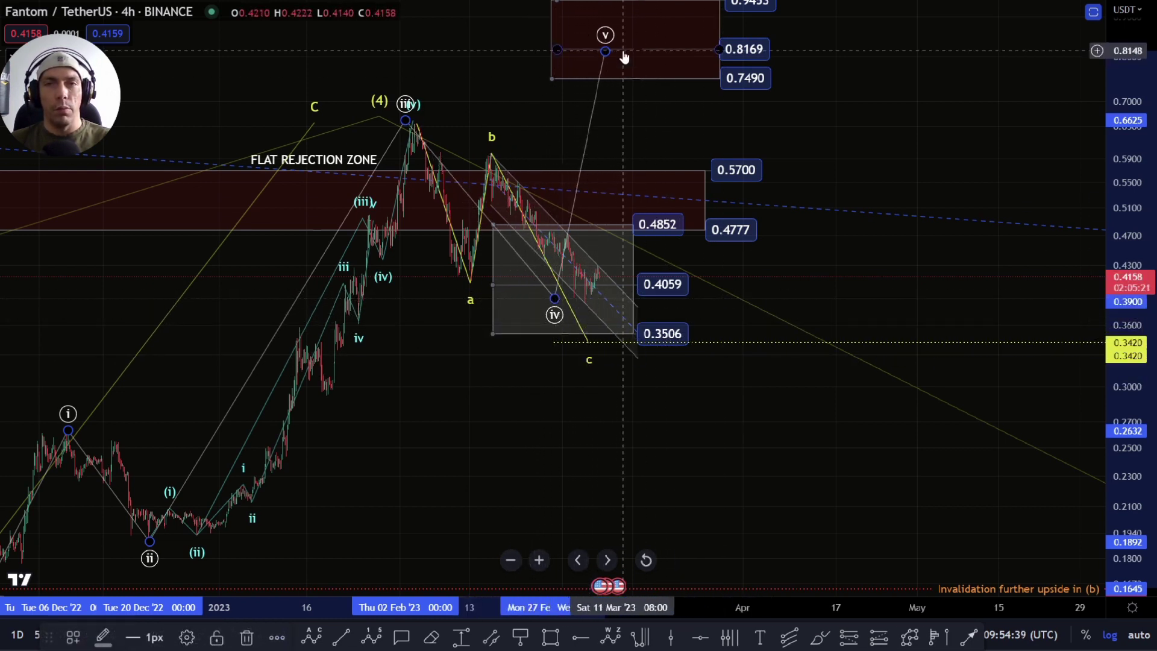
pyautogui.moveTo(827, 169)
pyautogui.mouseDown()
pyautogui.moveTo(821, 186)
pyautogui.moveTo(775, 207)
pyautogui.moveTo(776, 195)
pyautogui.mouseUp()
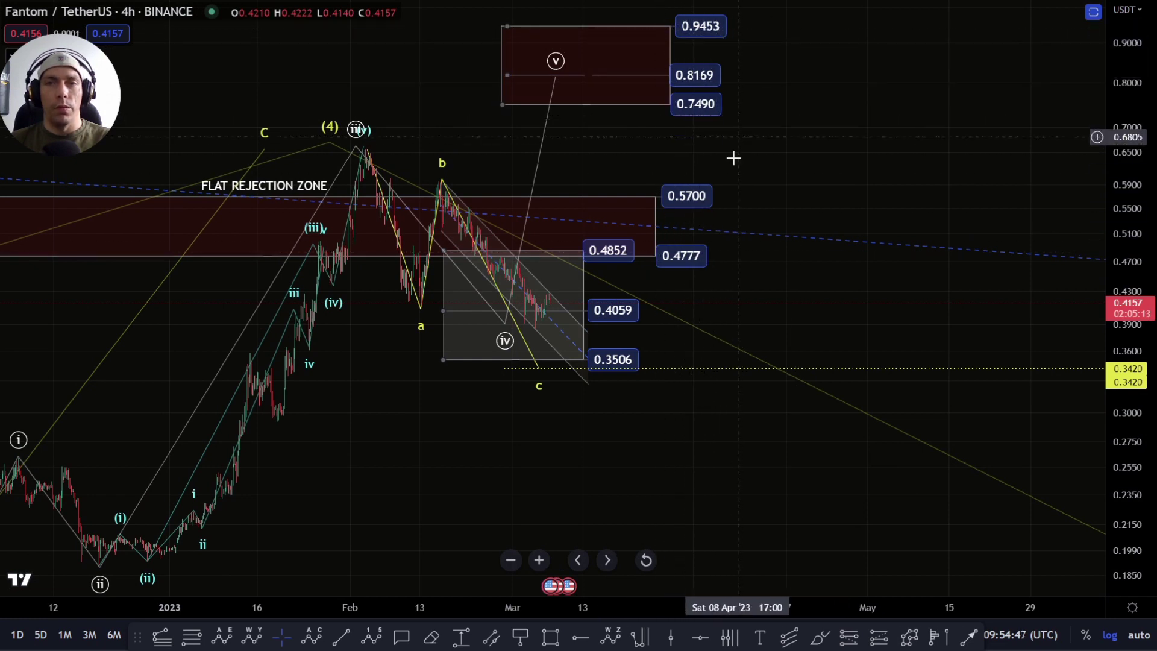
# Step: Hide the alt count and break down drawing groups and show the TRUNCATION group
pyautogui.rightClick(609, 437)
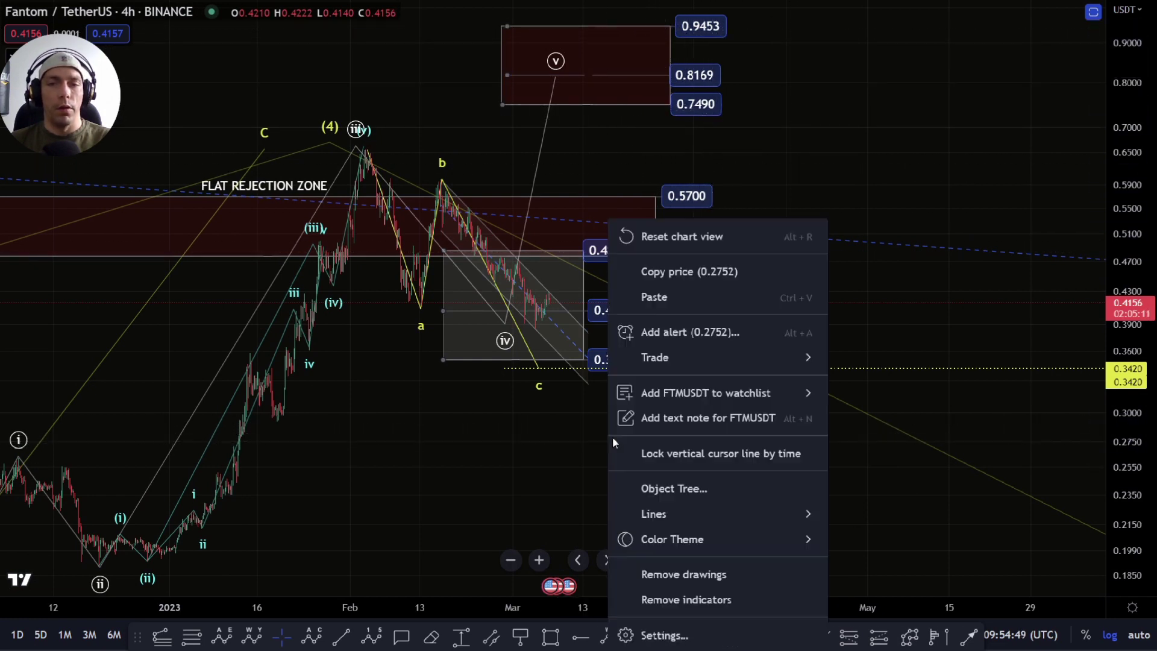
pyautogui.click(702, 487)
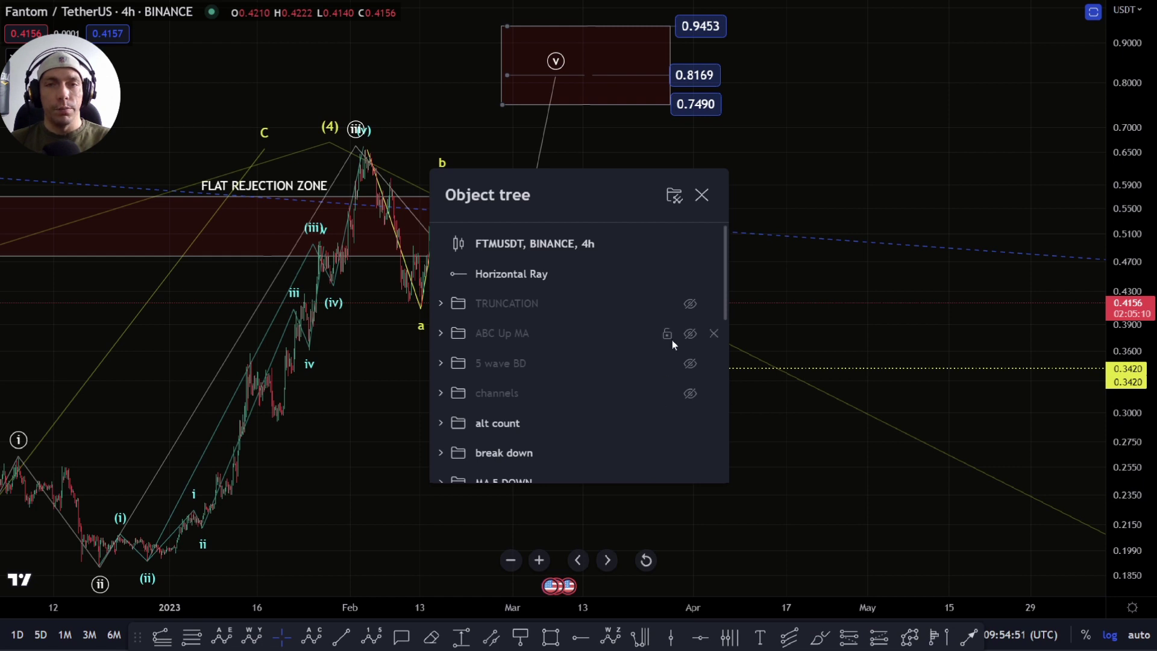
pyautogui.scroll(-3, 670, 355)
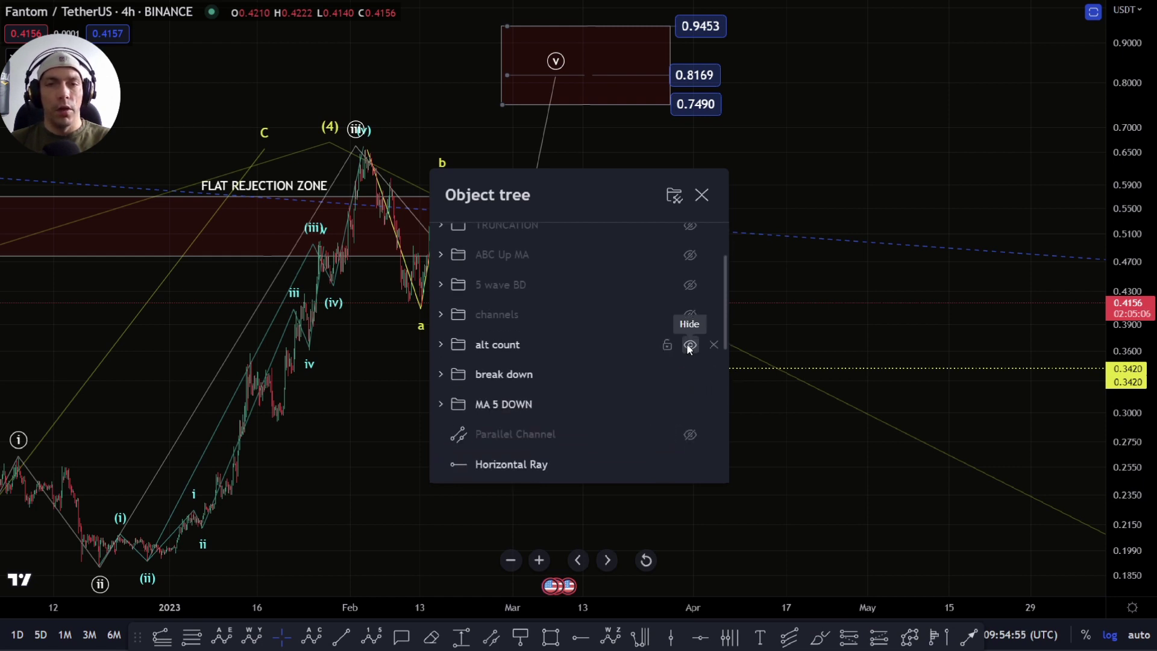
pyautogui.click(690, 345)
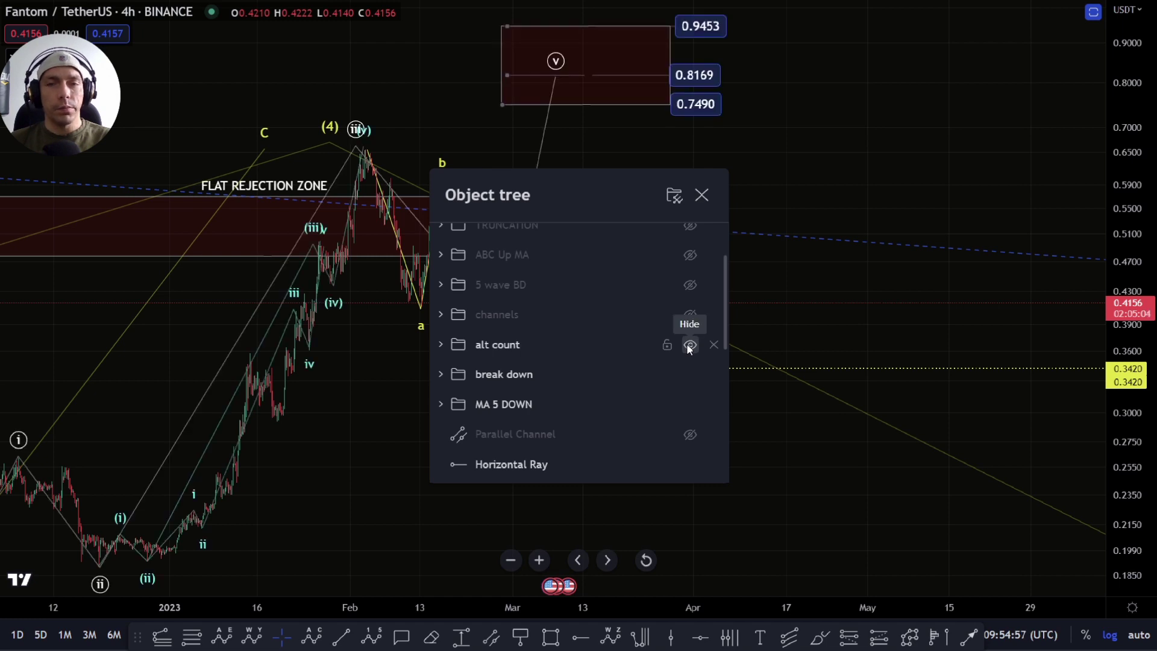
pyautogui.click(690, 345)
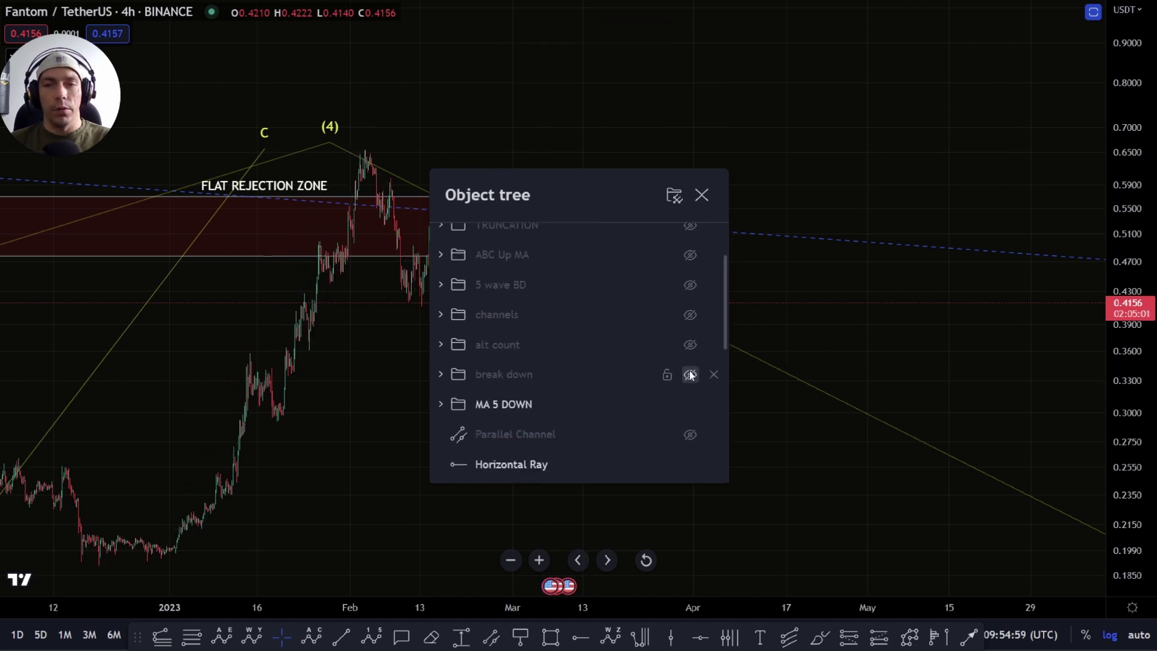
pyautogui.scroll(2, 694, 319)
pyautogui.click(691, 302)
pyautogui.click(792, 456)
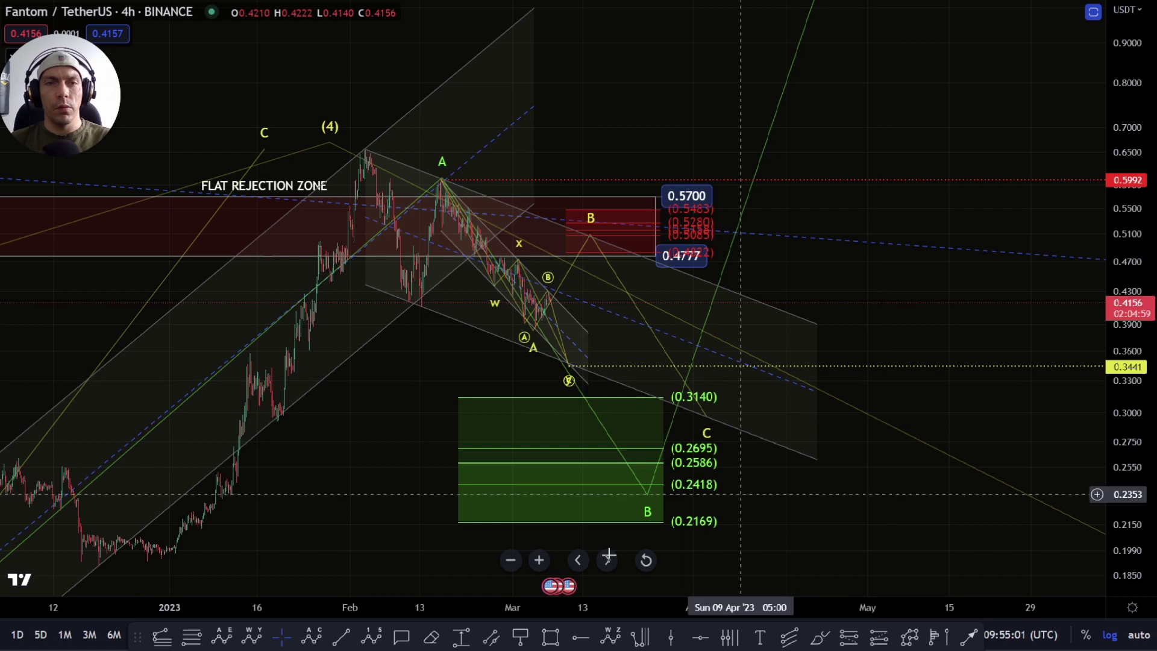
# Step: Brush a five-wave rise from the 0.1642 low to the green A high, circling the last two tops, and delete it
pyautogui.moveTo(266, 535); pyautogui.dragTo(450, 530)
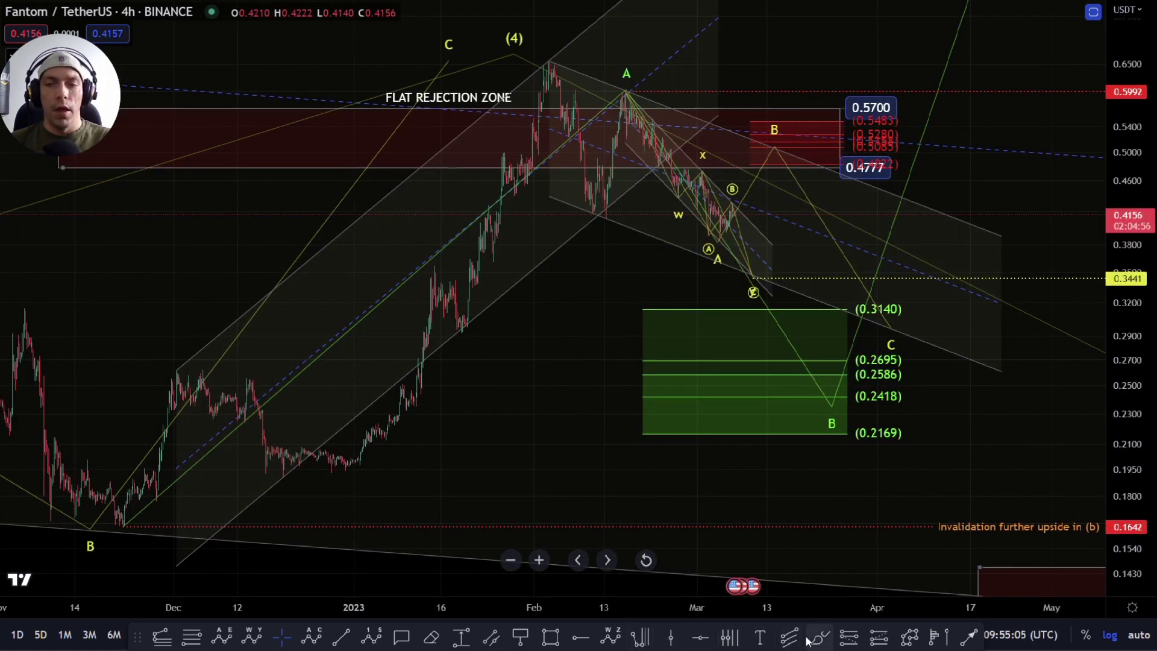
pyautogui.moveTo(131, 526)
pyautogui.mouseDown()
pyautogui.moveTo(187, 370)
pyautogui.moveTo(287, 460)
pyautogui.moveTo(405, 330)
pyautogui.moveTo(565, 91)
pyautogui.moveTo(610, 224)
pyautogui.moveTo(629, 136)
pyautogui.mouseUp()
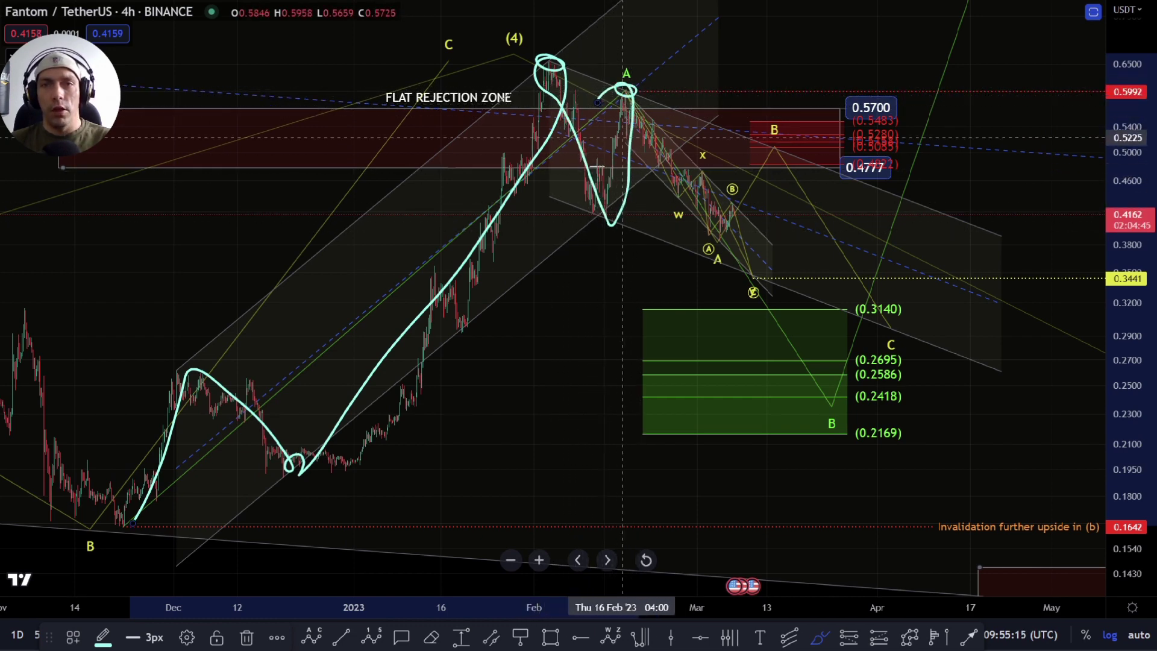
pyautogui.press('Delete')
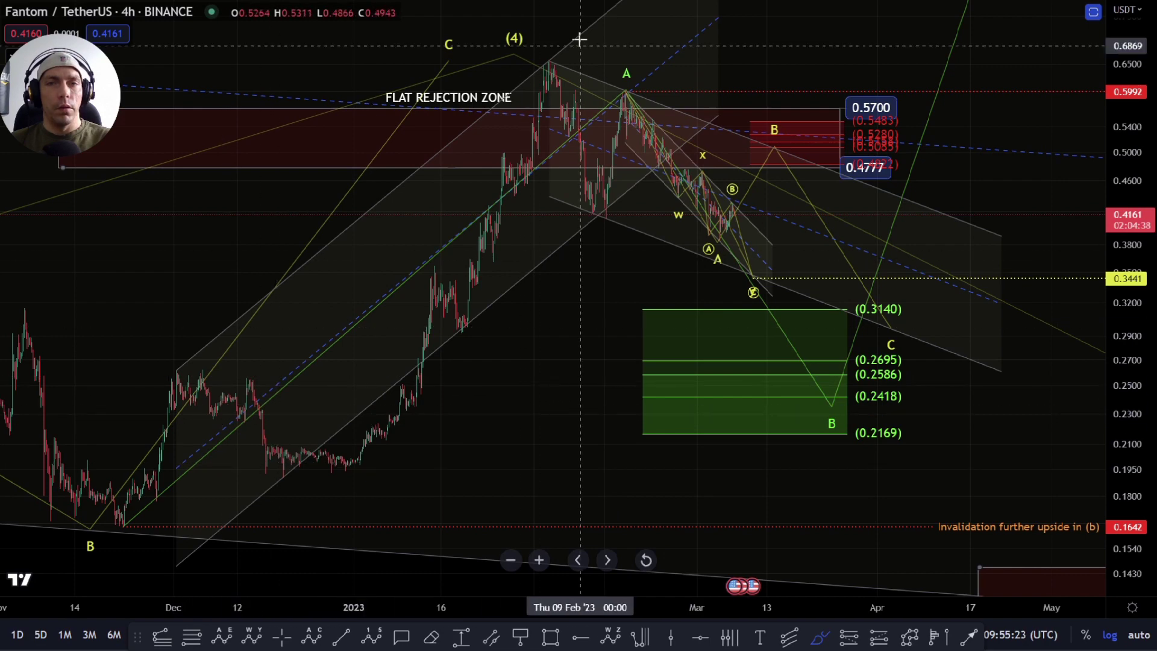
# Step: Brush a simplified rise from the 0.1642 low past the February peak, then a decline from that peak, undoing each stroke
pyautogui.moveTo(118, 512); pyautogui.dragTo(579, 42)
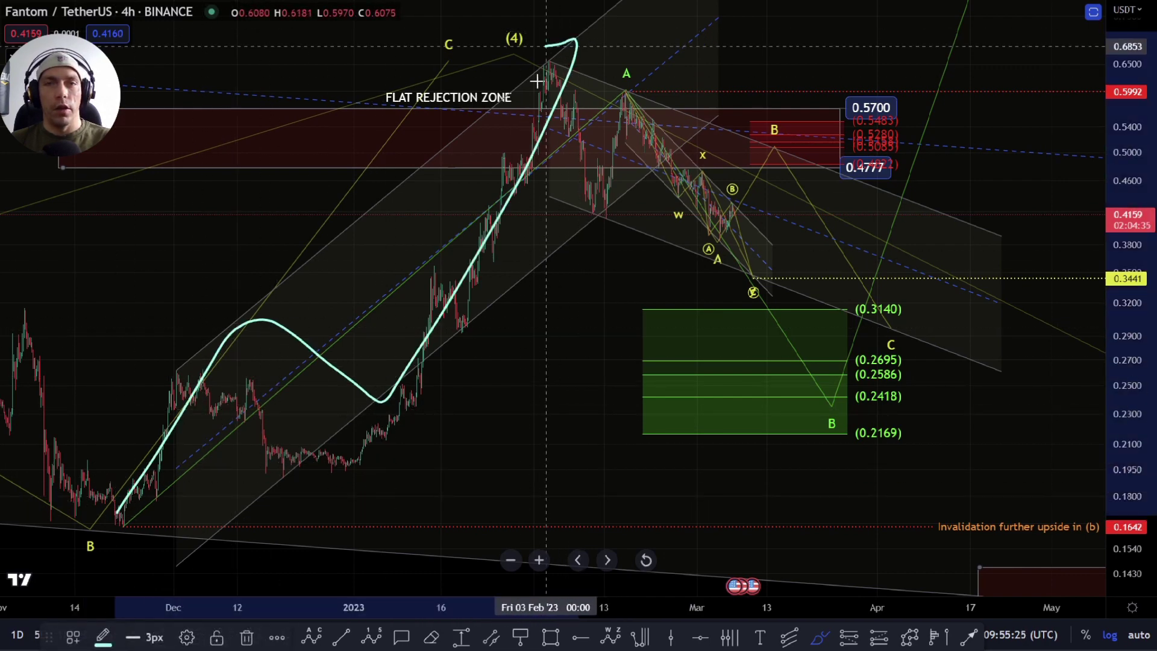
pyautogui.hotkey('ctrl', 'z')
pyautogui.scroll(3, 626, 293)
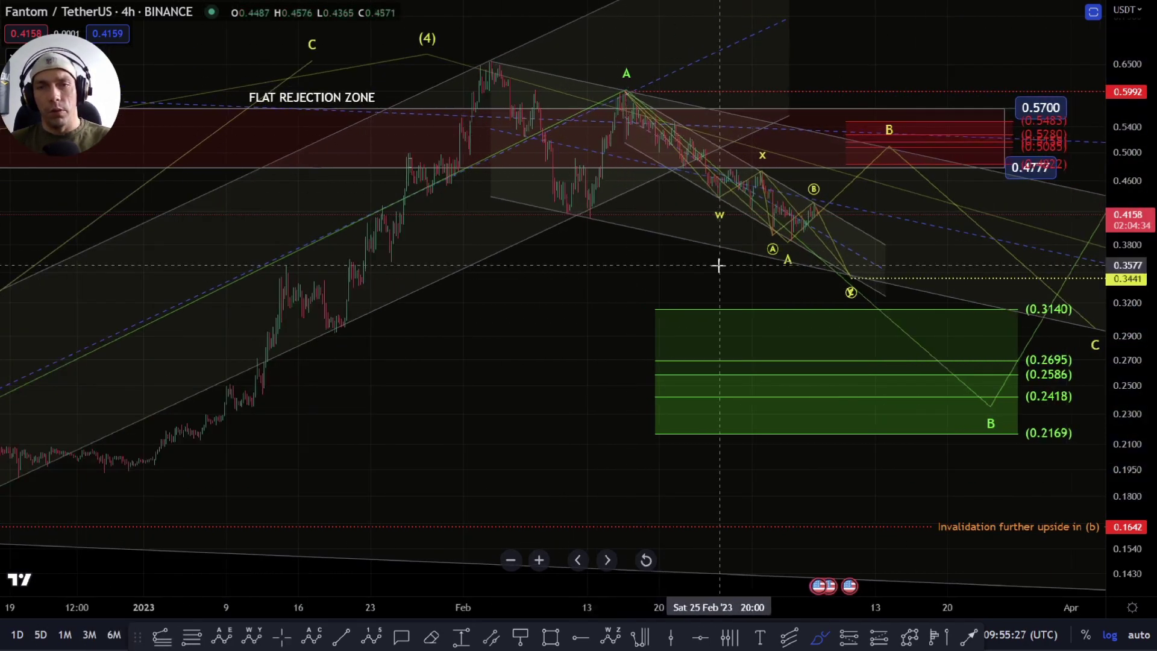
pyautogui.moveTo(503, 68); pyautogui.dragTo(758, 212)
pyautogui.hotkey('ctrl', 'z')
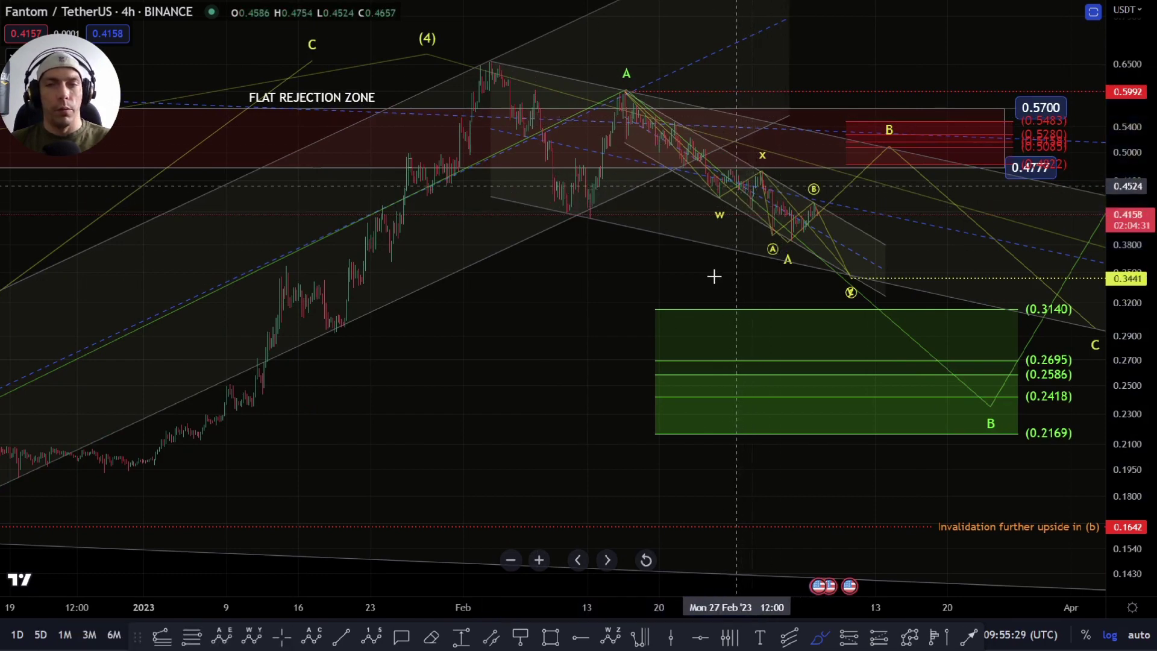
# Step: Examine the projected A-B-C path against the green zone from 0.3140 to 0.2169 and the red zone around wave B
pyautogui.scroll(5, 760, 274)
pyautogui.moveTo(780, 263); pyautogui.dragTo(398, 314)
pyautogui.moveTo(1139, 487); pyautogui.dragTo(1142, 327)
pyautogui.scroll(-6, 558, 411)
pyautogui.moveTo(903, 499); pyautogui.dragTo(852, 342)
pyautogui.moveTo(1132, 295); pyautogui.dragTo(1131, 357)
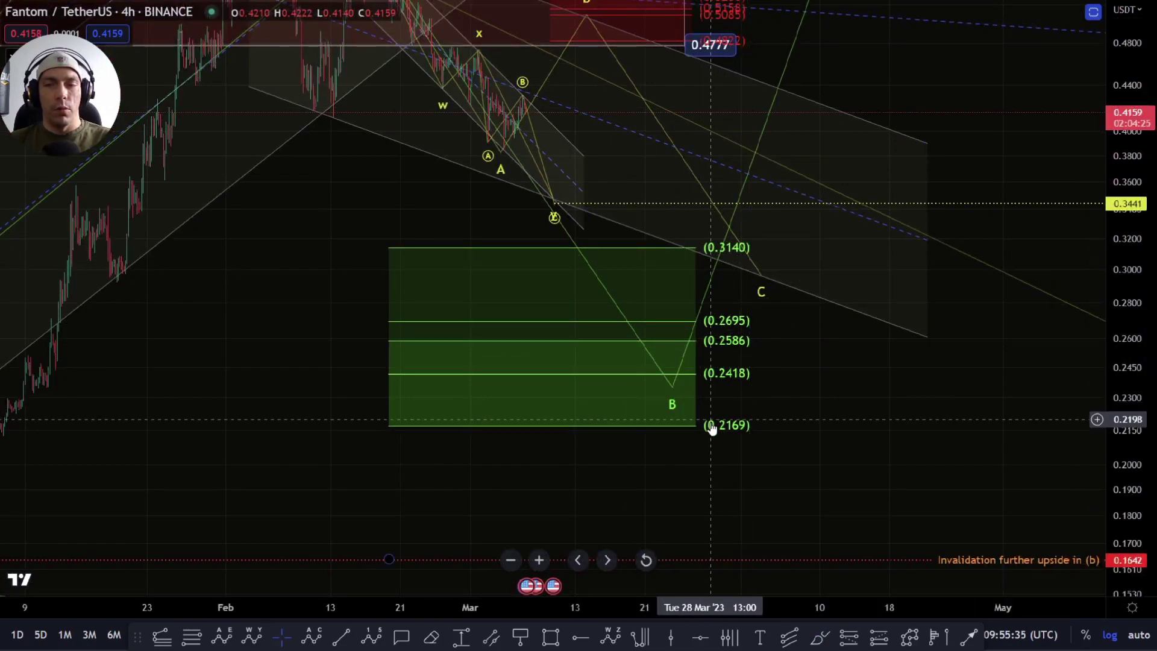
pyautogui.moveTo(873, 394); pyautogui.dragTo(820, 567)
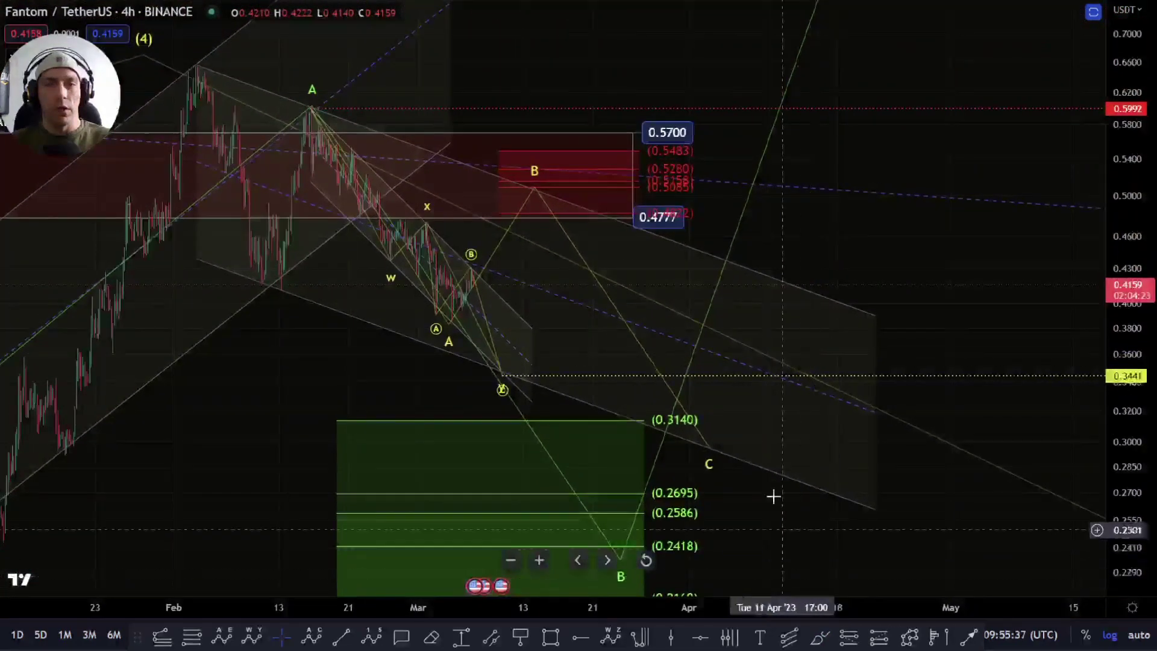
pyautogui.scroll(5, 524, 394)
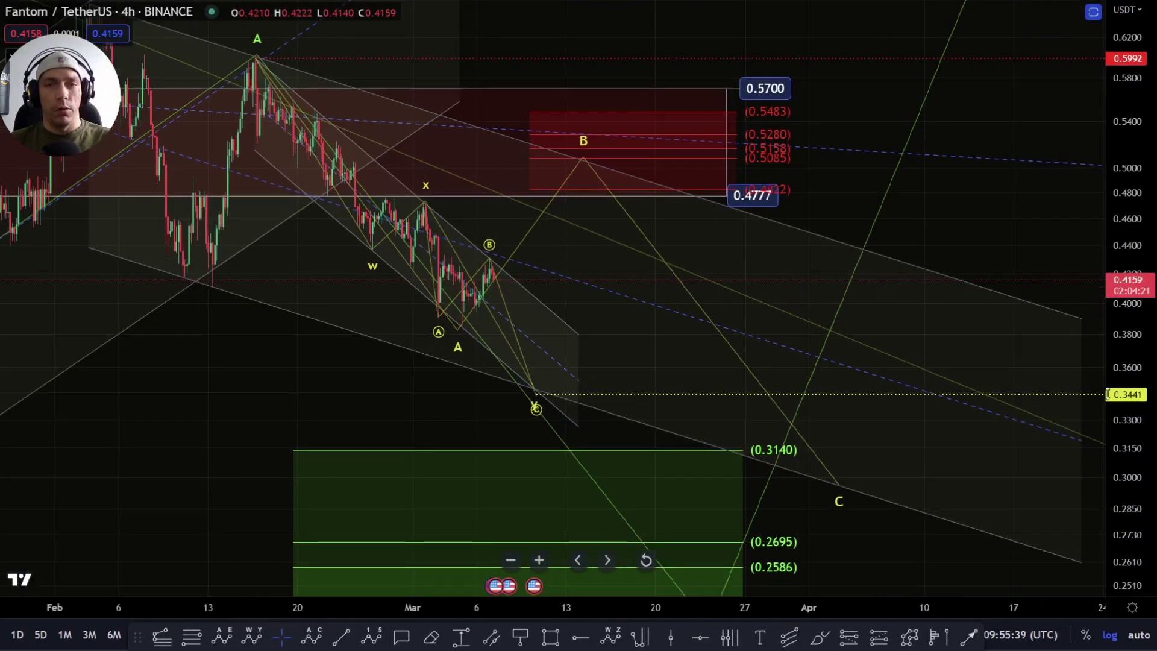
pyautogui.moveTo(1128, 355); pyautogui.dragTo(1127, 244)
pyautogui.moveTo(574, 244); pyautogui.dragTo(608, 330)
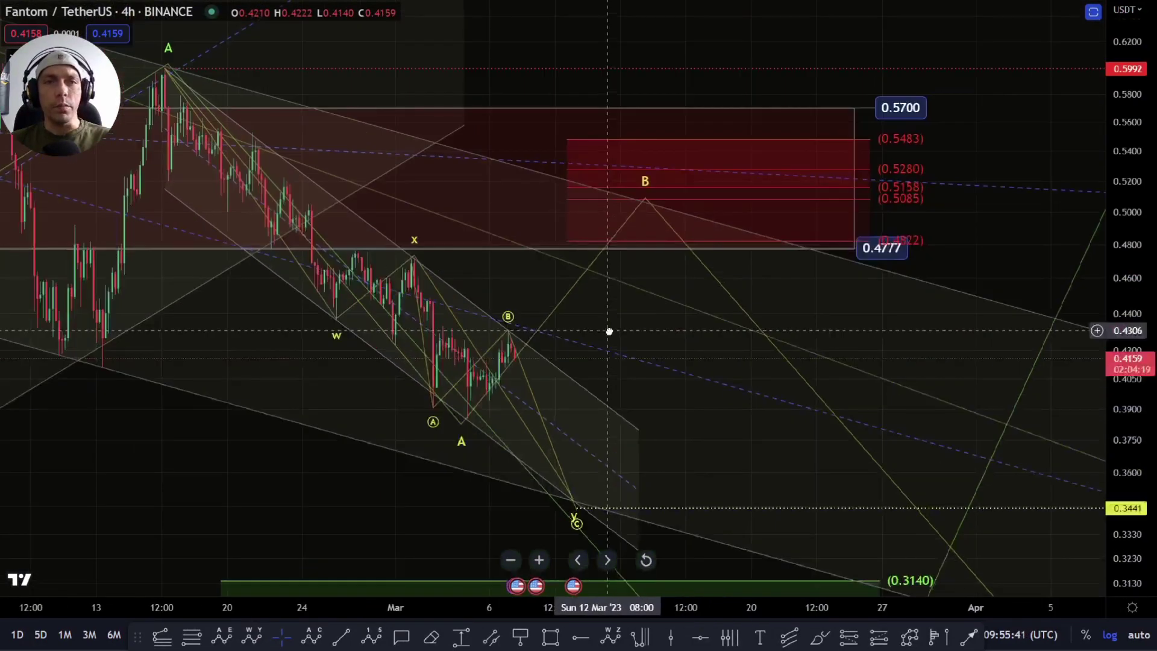
# Step: Brush a three-wave decline from the green A high to w with a rebound to x, and delete it
pyautogui.click(817, 638)
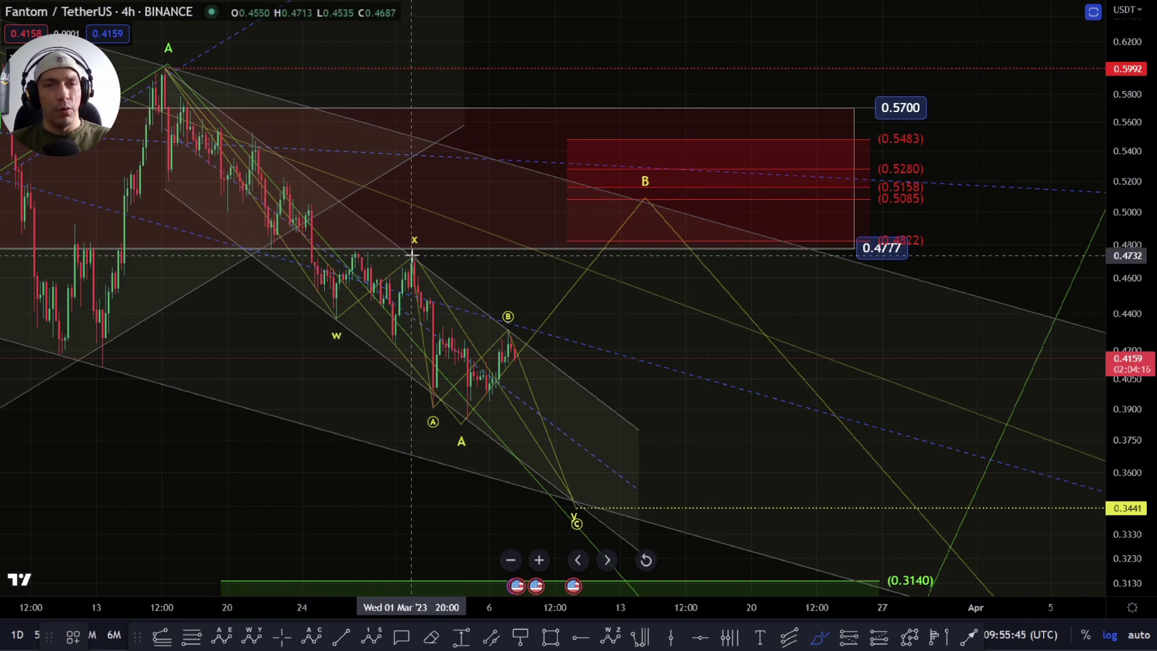
pyautogui.moveTo(162, 69)
pyautogui.mouseDown()
pyautogui.moveTo(201, 199)
pyautogui.moveTo(224, 225)
pyautogui.mouseUp()
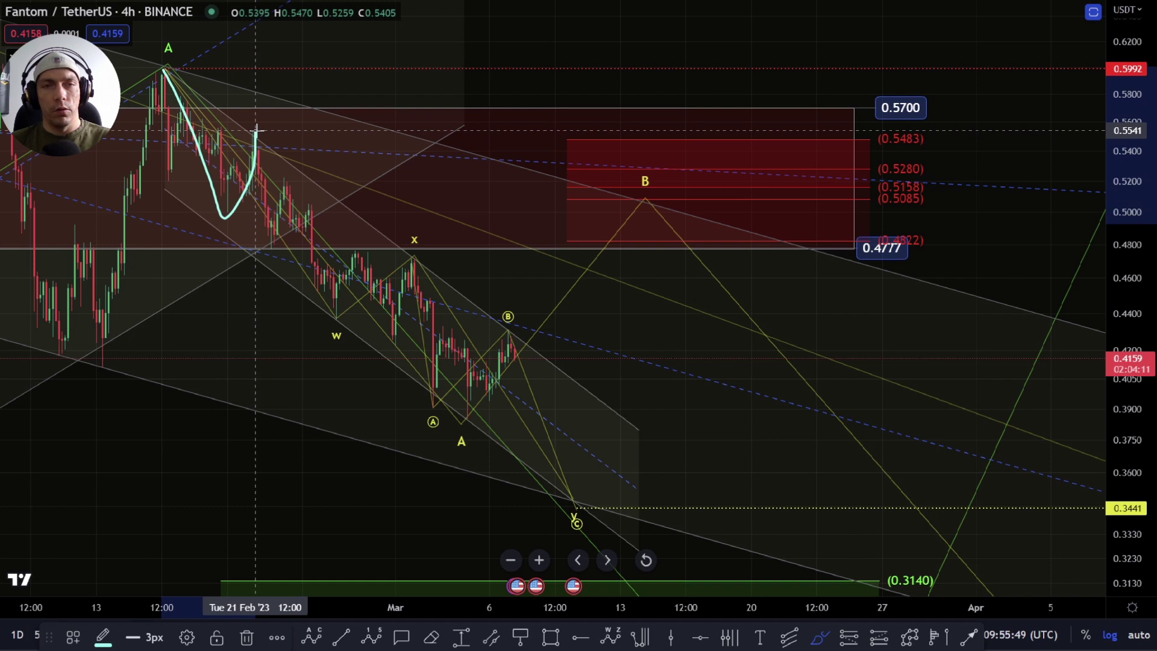
pyautogui.moveTo(261, 136)
pyautogui.mouseDown()
pyautogui.moveTo(337, 325)
pyautogui.moveTo(393, 273)
pyautogui.mouseUp()
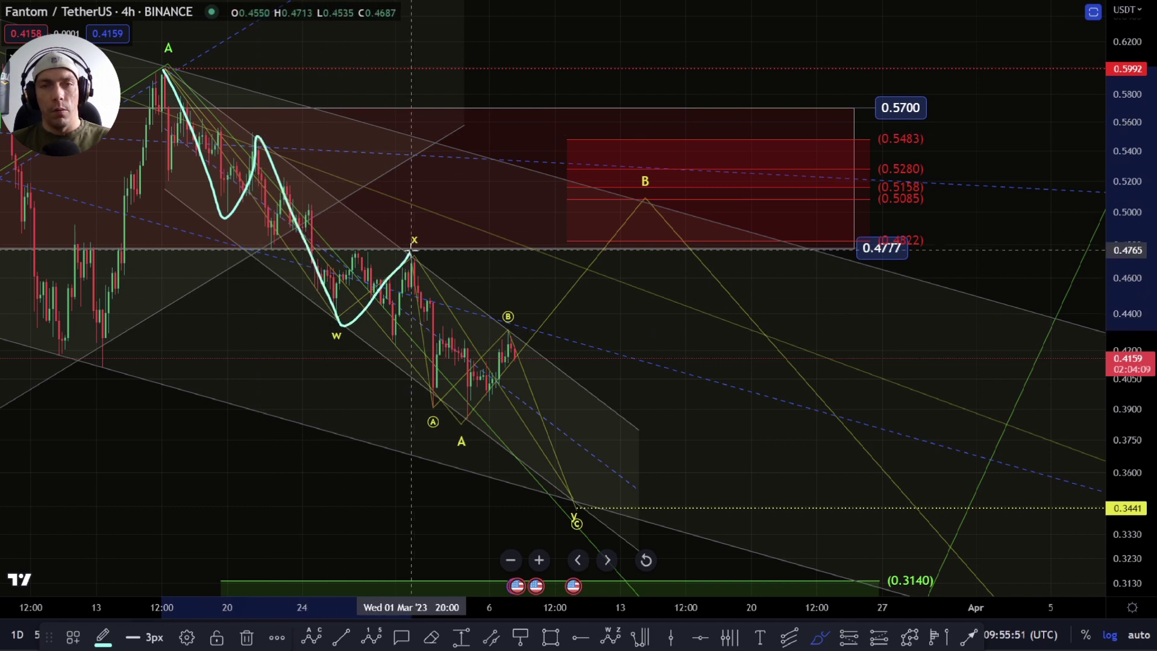
pyautogui.press('Delete')
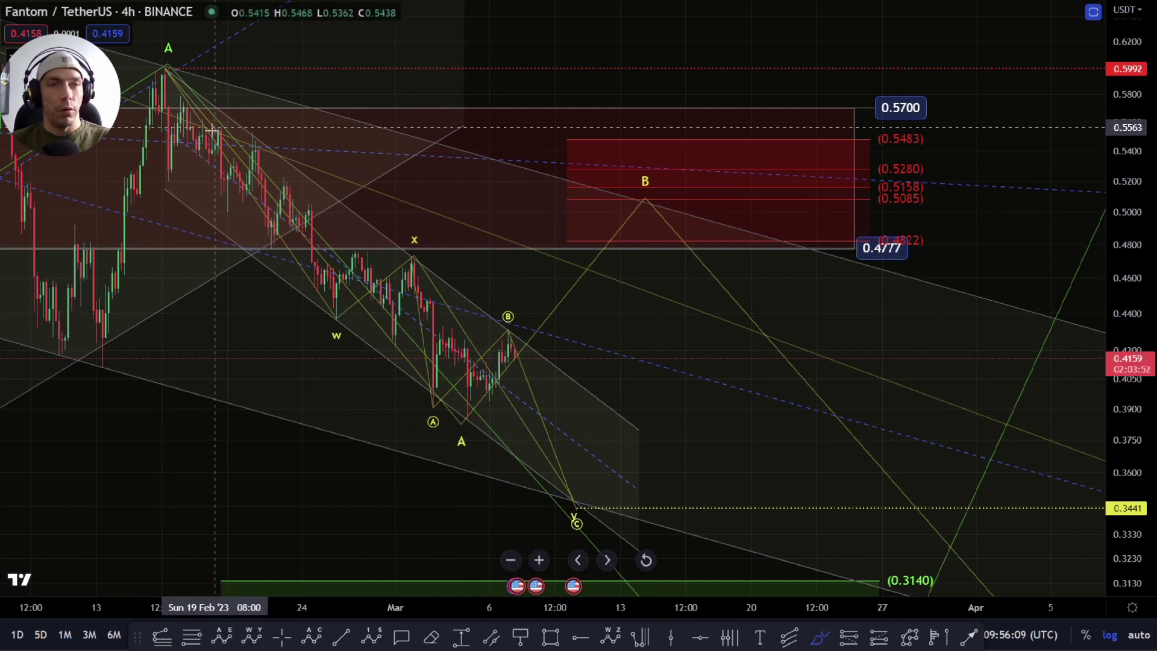
# Step: Brush the whole w-x-y decline from the green A high to the circled C near 0.3441, circling the x top, and undo the strokes
pyautogui.moveTo(161, 88)
pyautogui.mouseDown()
pyautogui.moveTo(214, 212)
pyautogui.moveTo(255, 144)
pyautogui.moveTo(324, 322)
pyautogui.moveTo(439, 256)
pyautogui.moveTo(416, 256)
pyautogui.moveTo(448, 400)
pyautogui.moveTo(486, 352)
pyautogui.moveTo(573, 519)
pyautogui.mouseUp()
pyautogui.moveTo(604, 470); pyautogui.dragTo(579, 327)
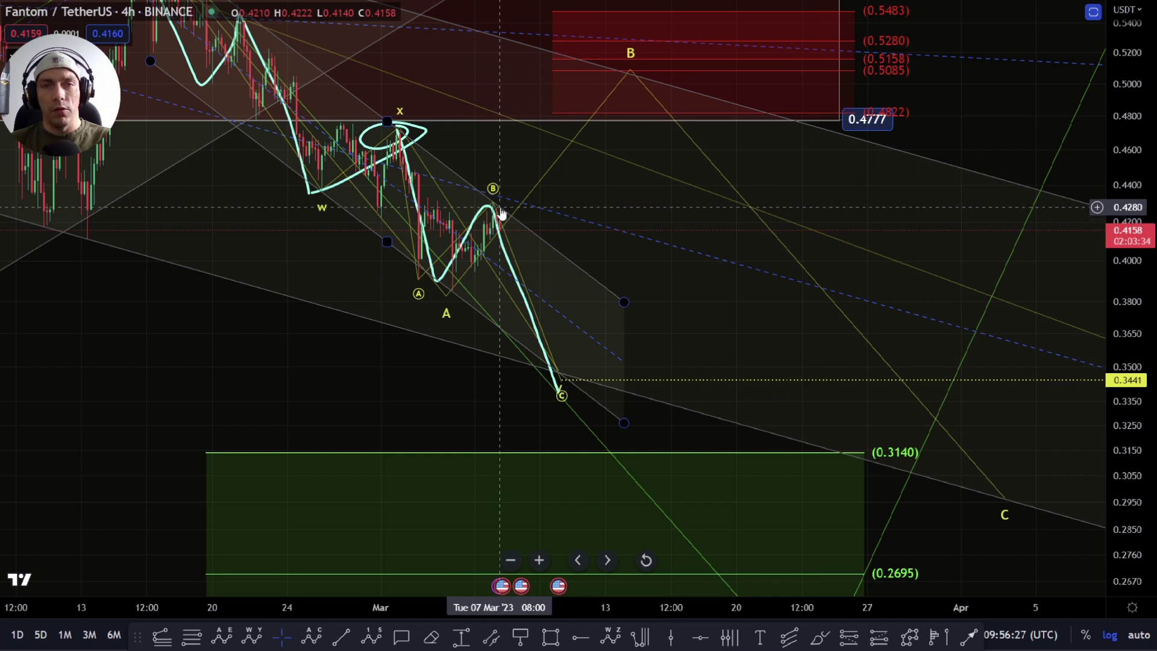
pyautogui.hotkey('ctrl', 'z')
pyautogui.hotkey('ctrl', 'z')
pyautogui.hotkey('ctrl', 'z')
pyautogui.hotkey('ctrl', 'z')
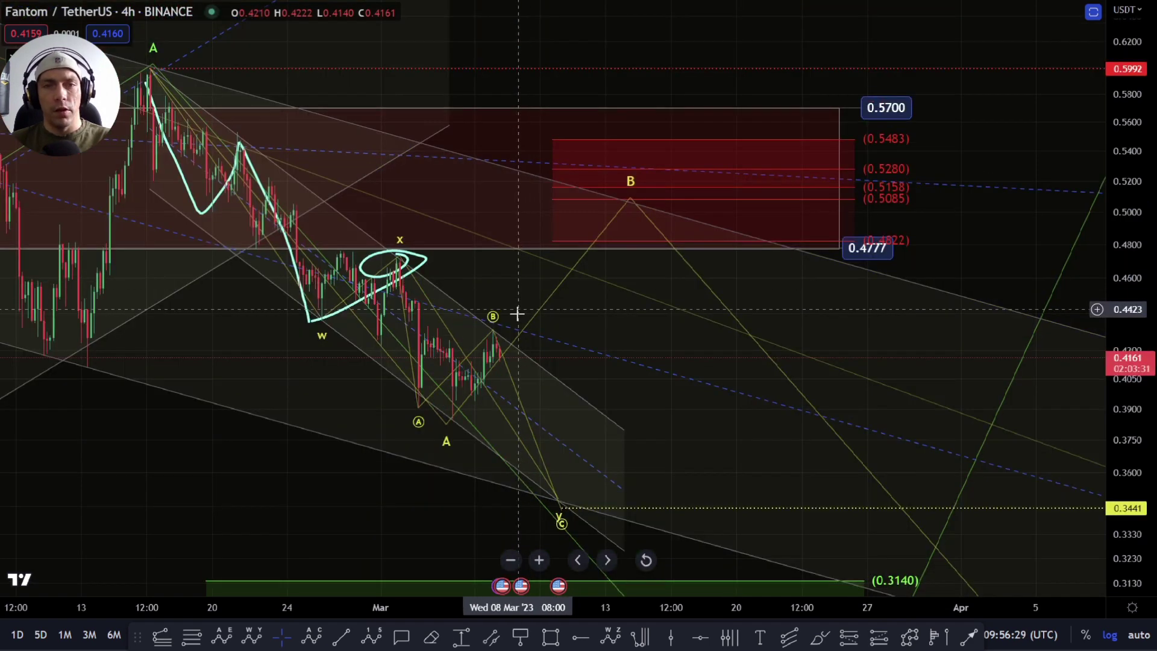
# Step: Measure Fibonacci extension targets from the x high at 0.4717, the A low at 0.3845 and the circled B high at 0.4315, and delete the tool
pyautogui.scroll(2, 469, 354)
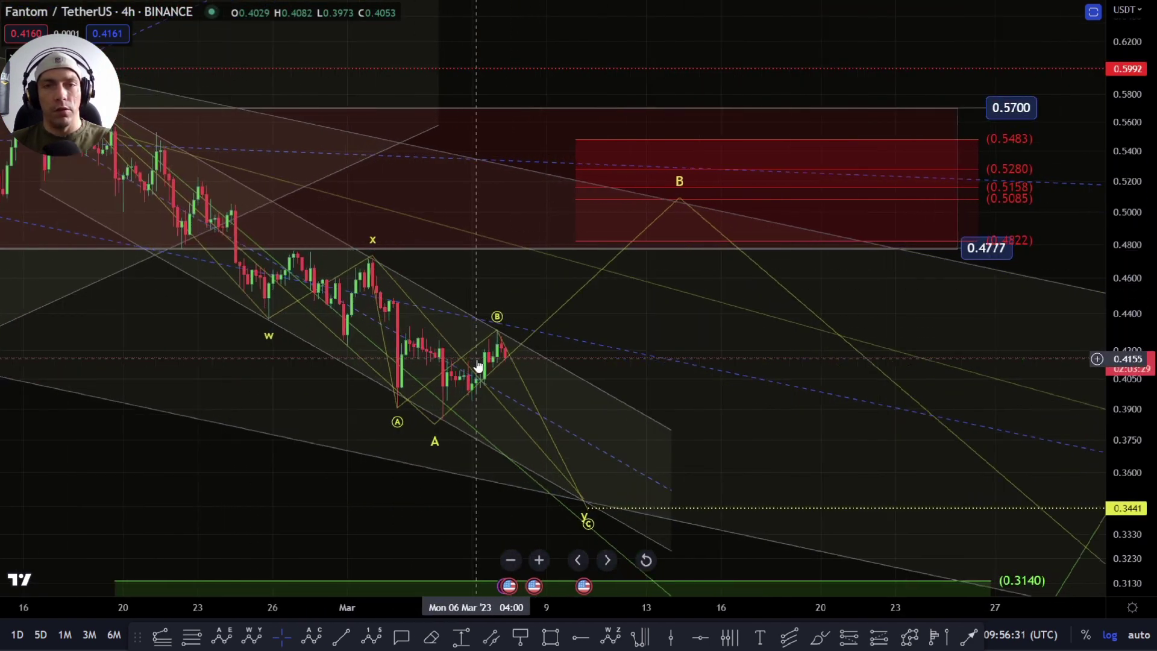
pyautogui.moveTo(639, 377); pyautogui.dragTo(594, 291)
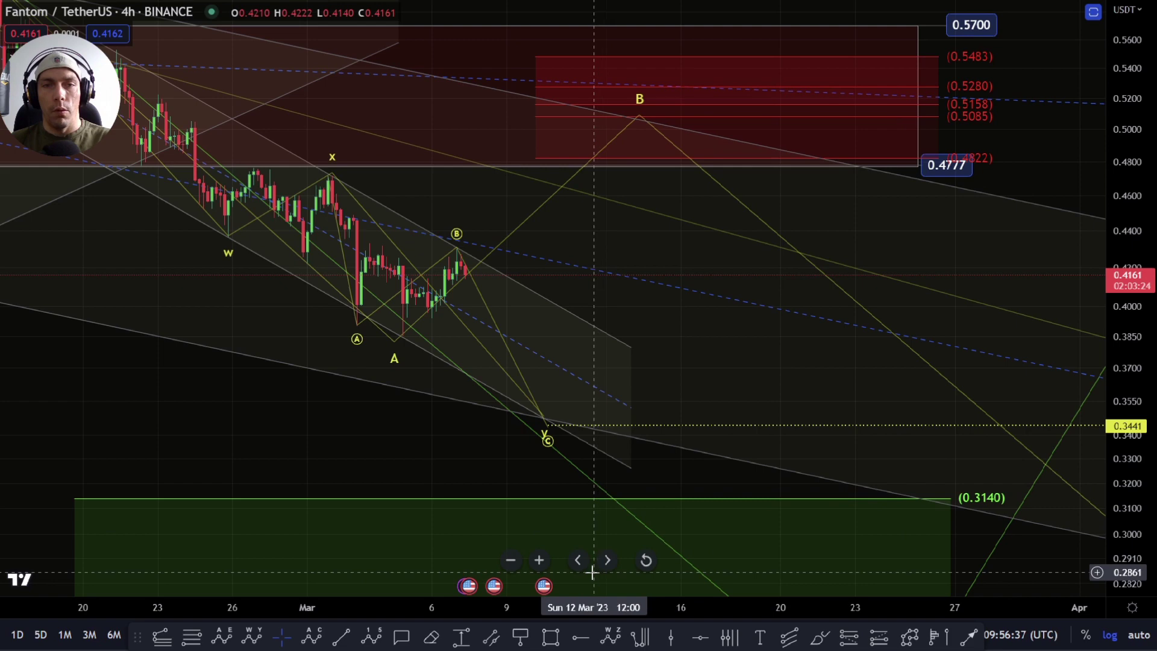
pyautogui.click(173, 635)
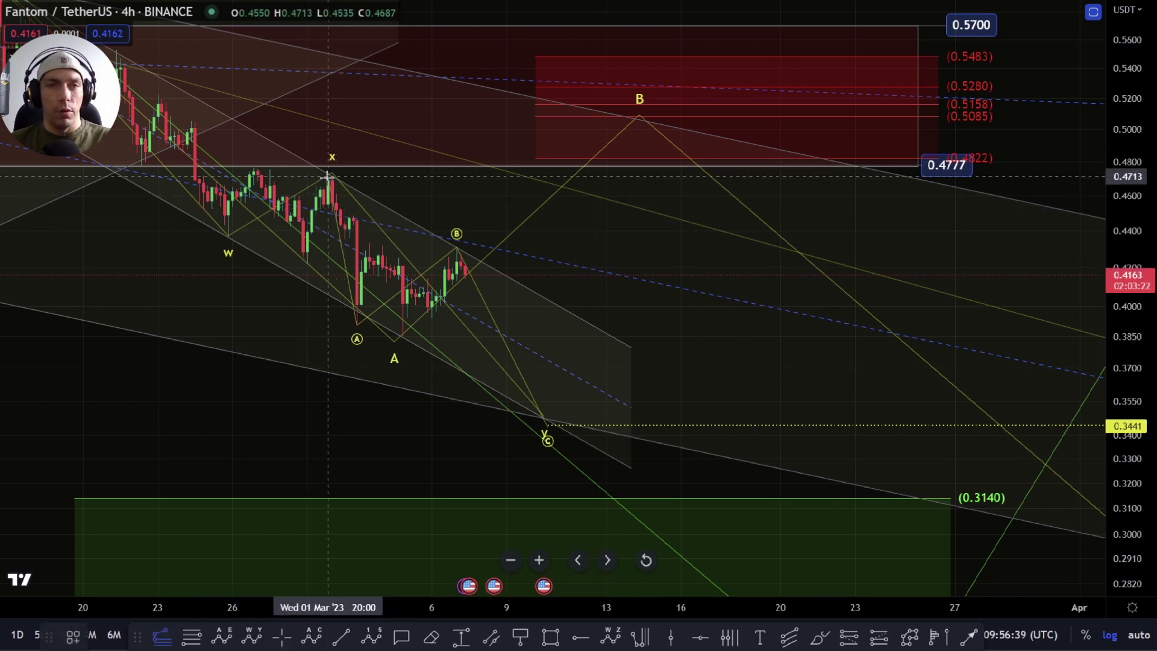
pyautogui.click(332, 175)
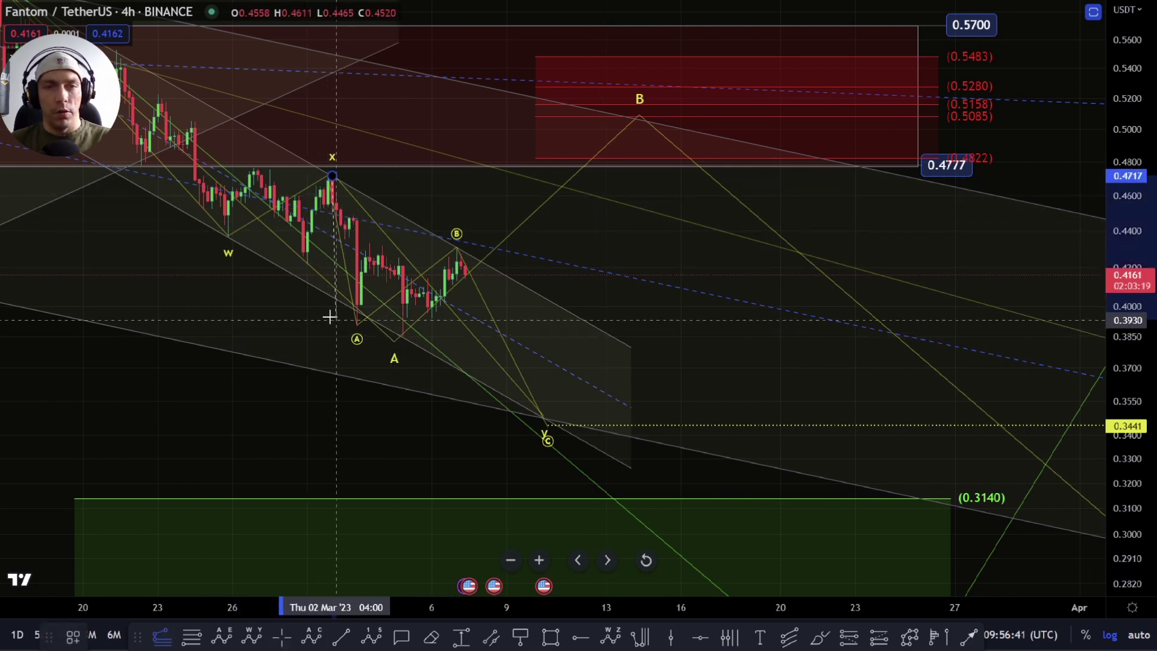
pyautogui.click(402, 336)
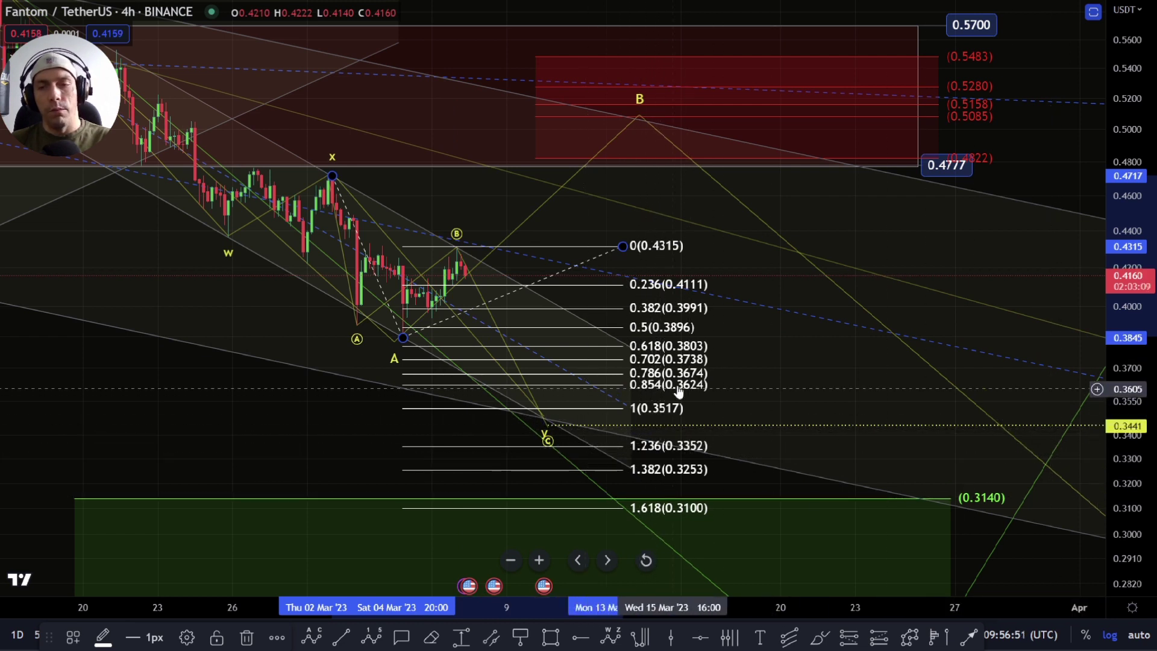
pyautogui.press('Delete')
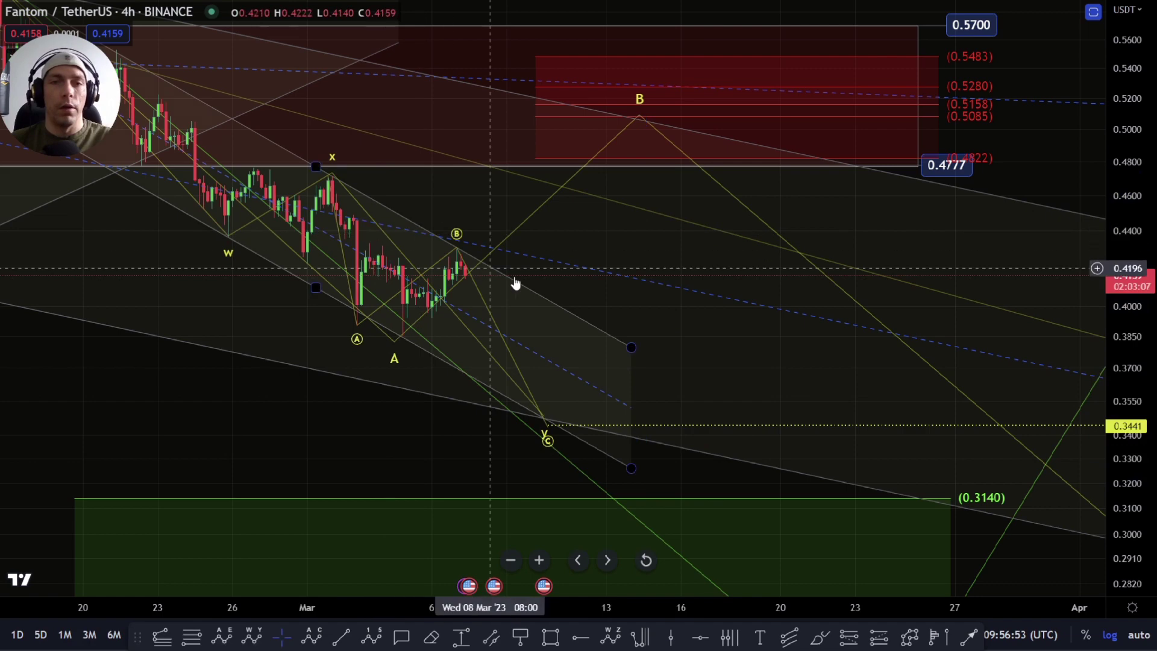
pyautogui.scroll(-1, 507, 276)
pyautogui.moveTo(579, 254); pyautogui.dragTo(594, 271)
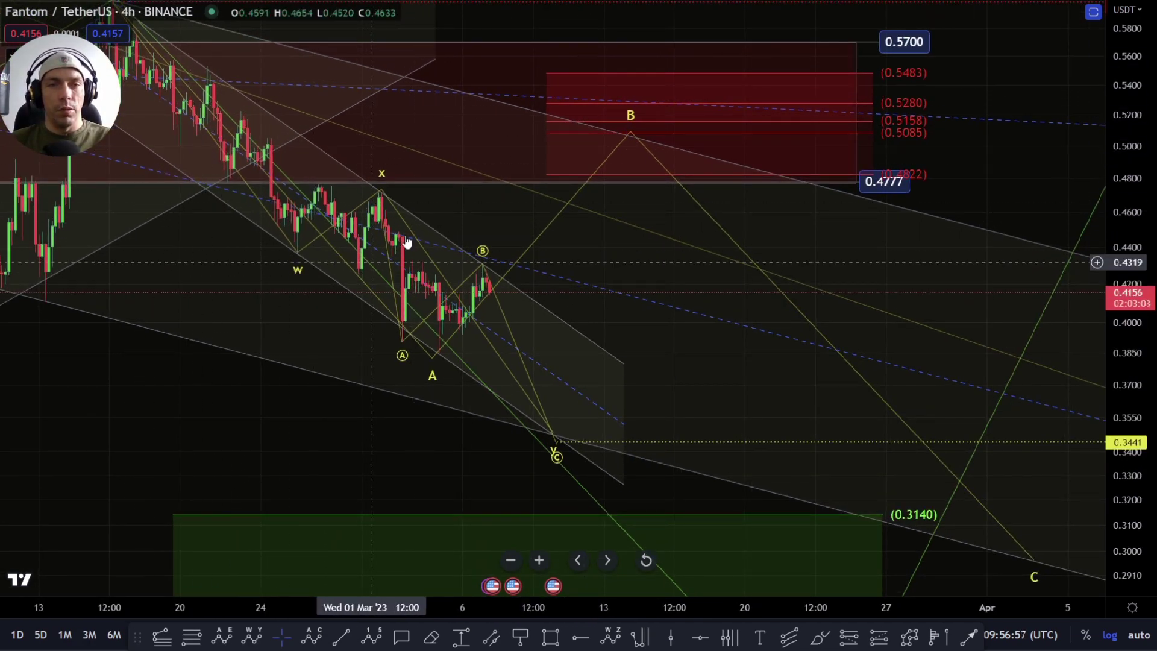
pyautogui.scroll(-2, 512, 326)
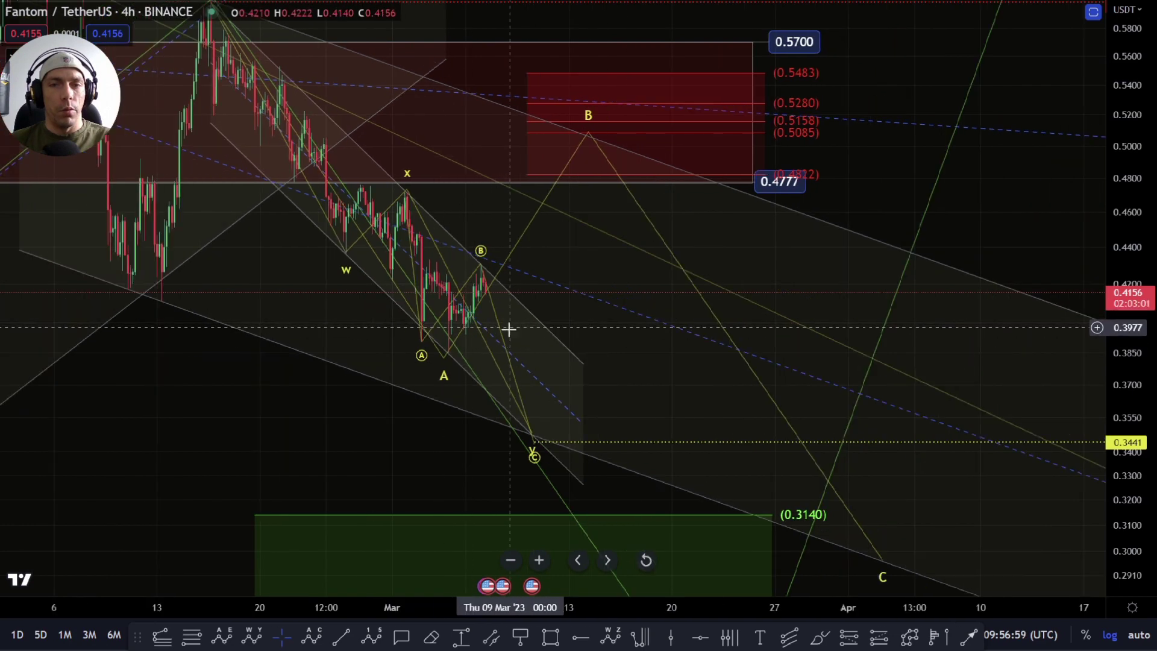
# Step: Brush a three-leg rally from the yellow A low into the red zone around wave B, mark the zone's price levels, and undo the strokes
pyautogui.scroll(2, 464, 337)
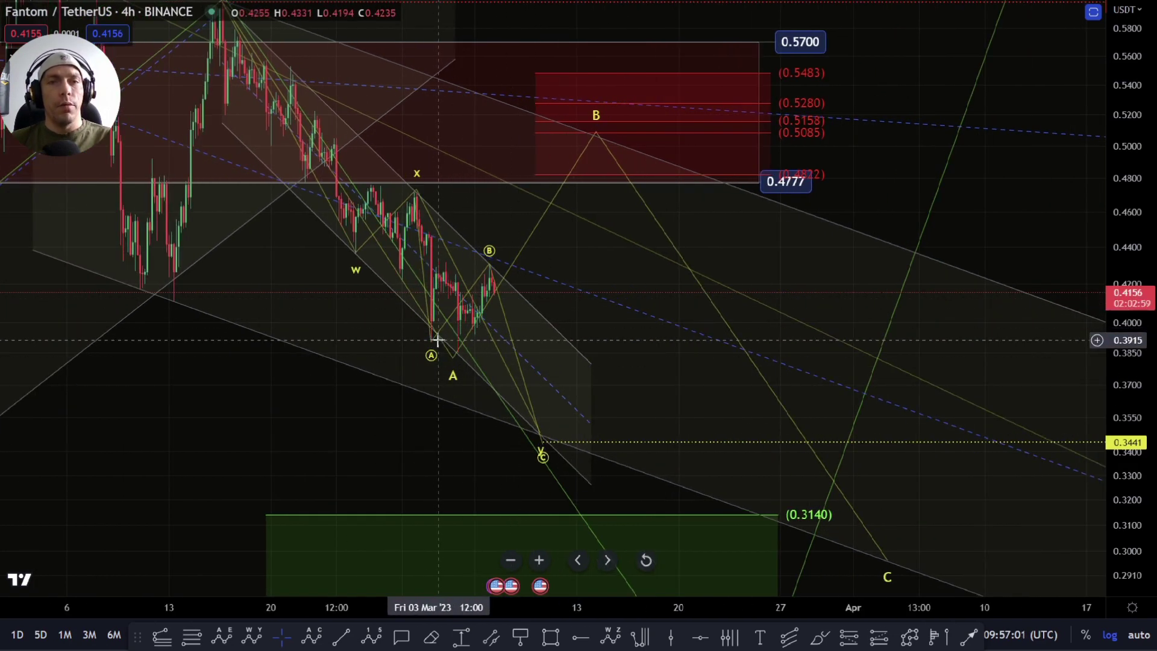
pyautogui.moveTo(519, 225); pyautogui.dragTo(540, 245)
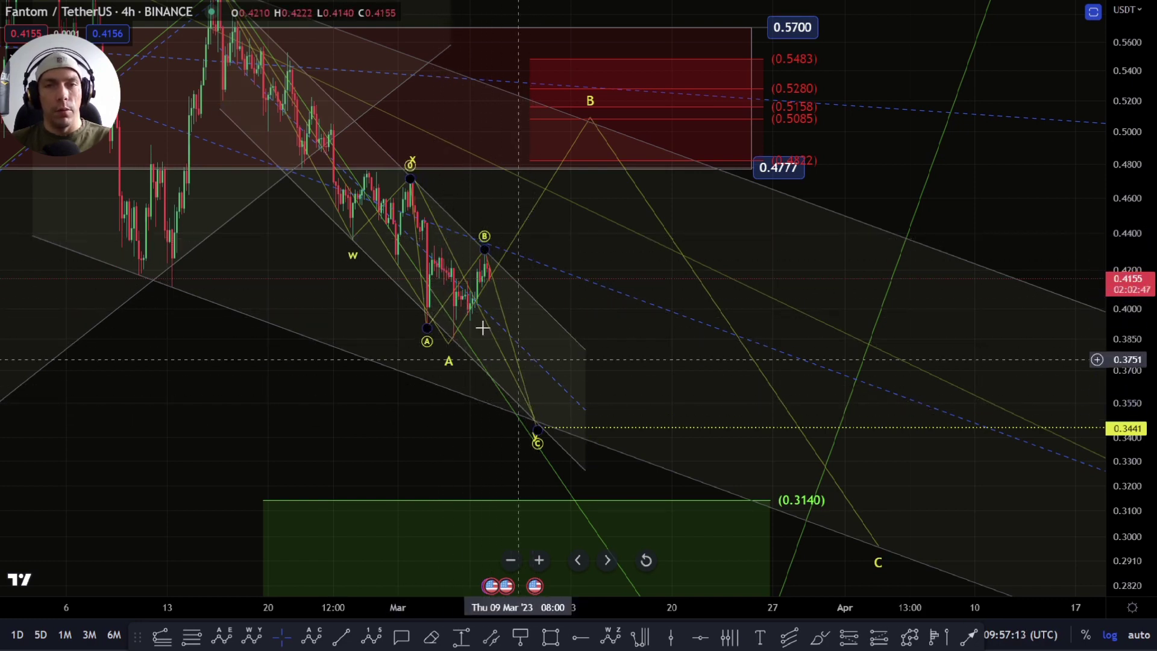
pyautogui.scroll(3, 529, 361)
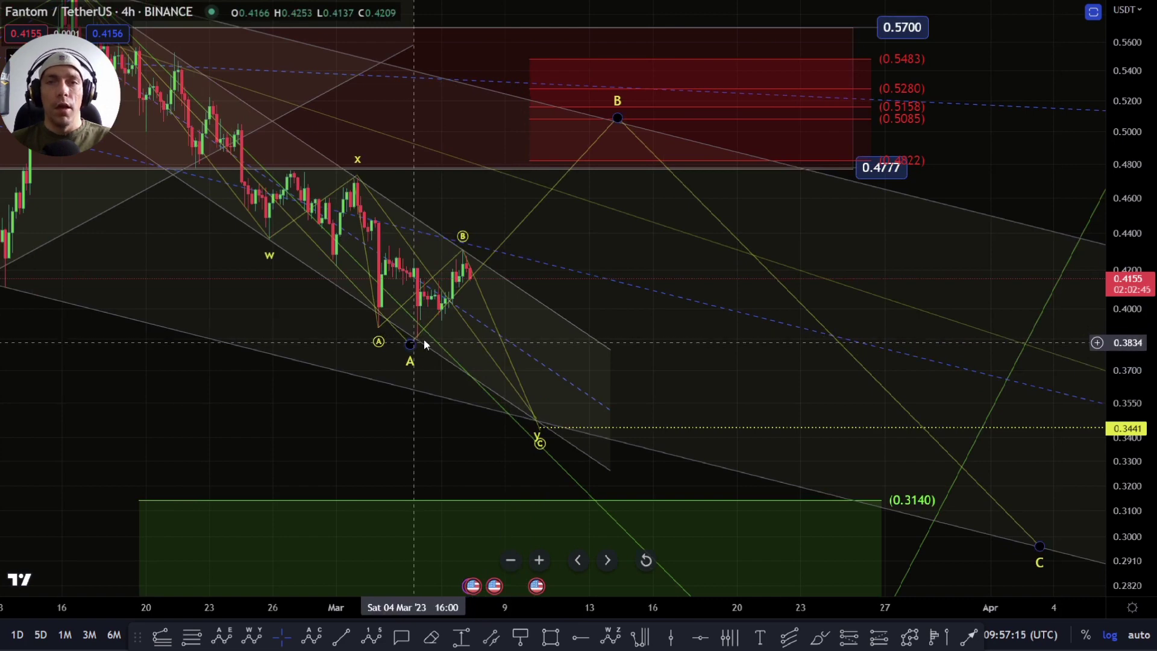
pyautogui.scroll(-3, 415, 341)
pyautogui.moveTo(806, 153); pyautogui.dragTo(768, 253)
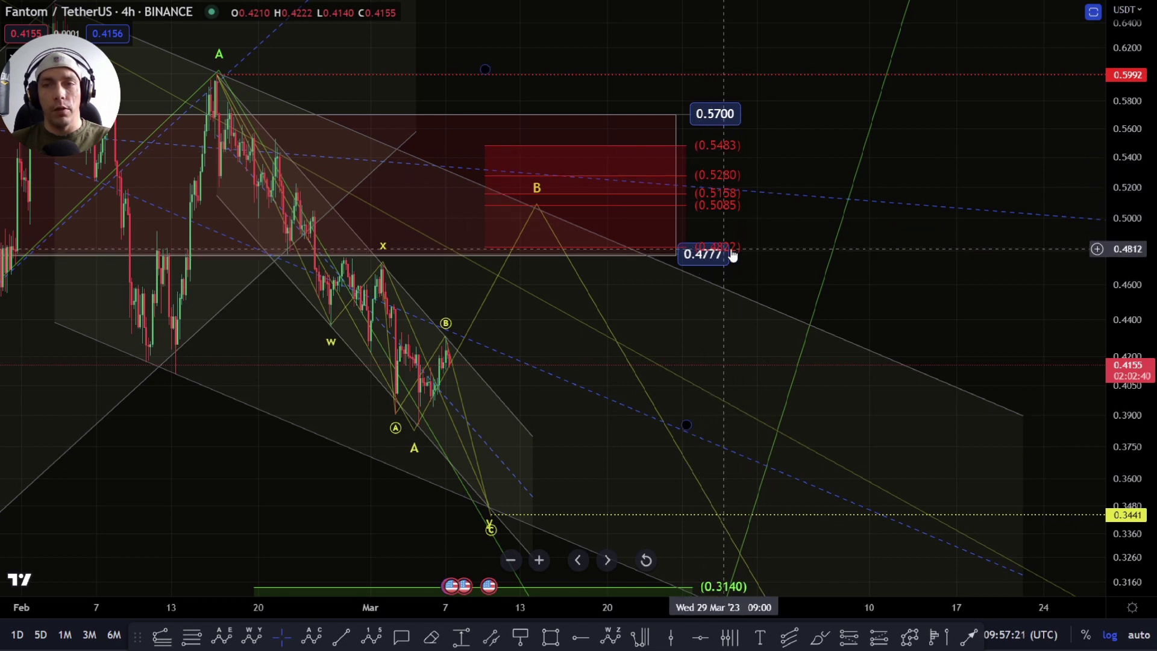
pyautogui.click(814, 641)
pyautogui.moveTo(423, 415)
pyautogui.mouseDown()
pyautogui.moveTo(467, 281)
pyautogui.moveTo(567, 362)
pyautogui.moveTo(588, 215)
pyautogui.moveTo(487, 196)
pyautogui.moveTo(498, 235)
pyautogui.moveTo(479, 173)
pyautogui.mouseUp()
pyautogui.hotkey('ctrl', 'z')
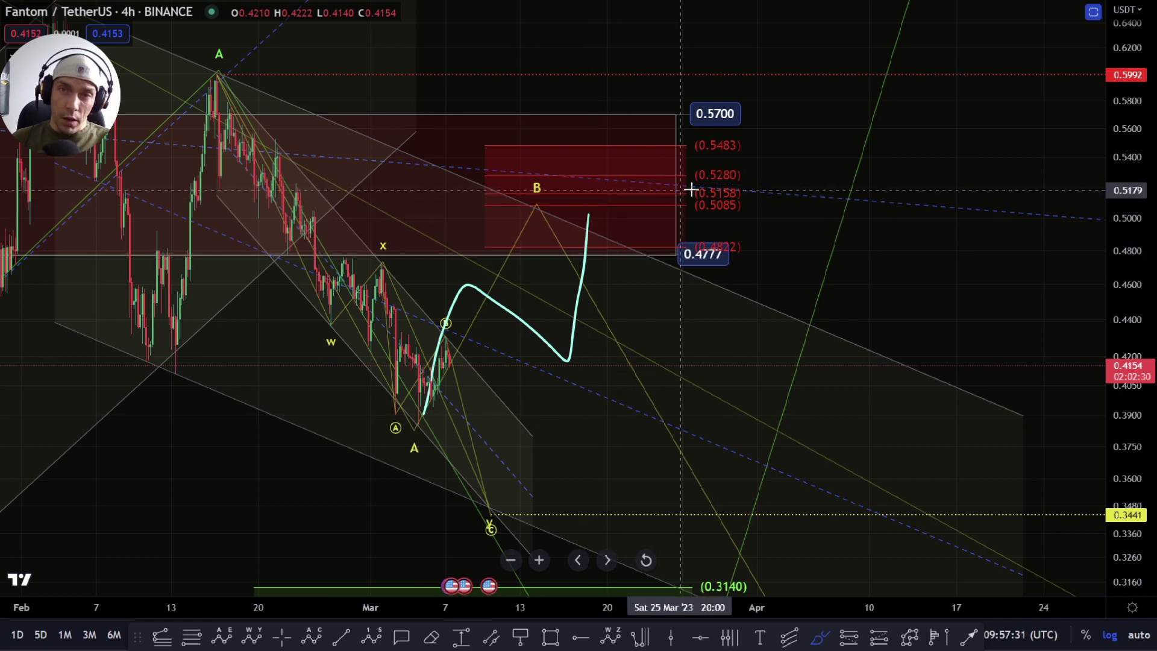
pyautogui.moveTo(712, 190)
pyautogui.mouseDown()
pyautogui.moveTo(494, 194)
pyautogui.moveTo(592, 217)
pyautogui.moveTo(705, 220)
pyautogui.mouseUp()
pyautogui.hotkey('ctrl', 'z')
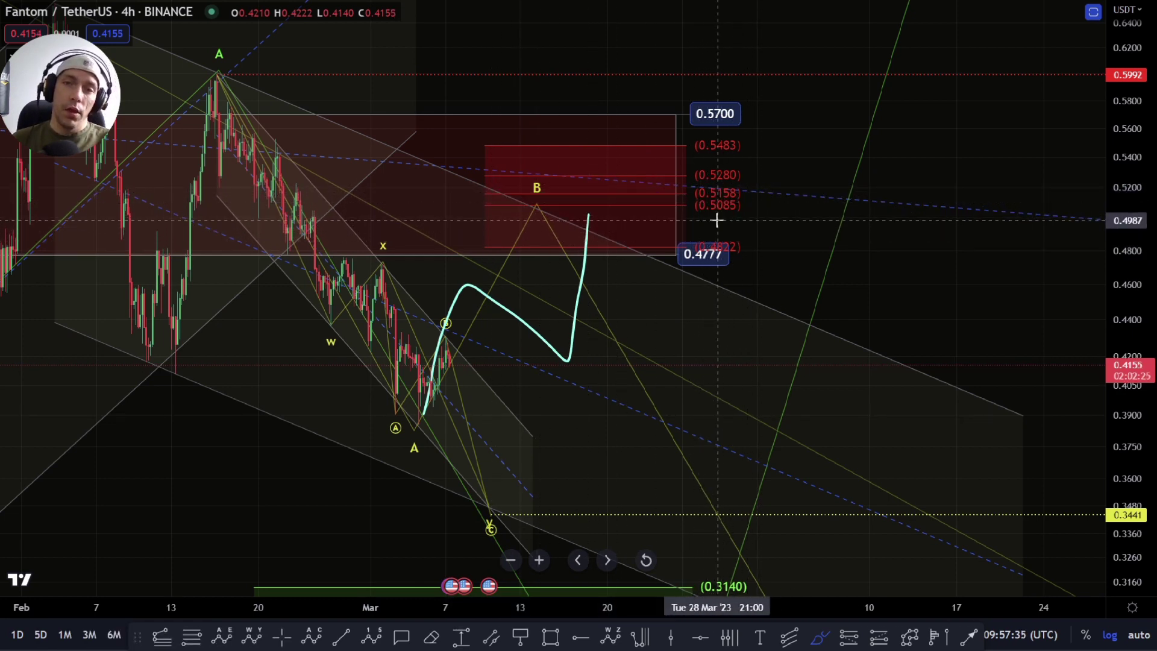
pyautogui.hotkey('ctrl', 'z')
# Step: Brush the path from the yellow A low up to B and down toward C at about 0.3140, and delete the stroke
pyautogui.moveTo(424, 428)
pyautogui.mouseDown()
pyautogui.moveTo(488, 261)
pyautogui.moveTo(535, 188)
pyautogui.moveTo(781, 587)
pyautogui.mouseUp()
pyautogui.press('Escape')
pyautogui.moveTo(922, 283); pyautogui.dragTo(793, 135)
pyautogui.scroll(-2, 800, 232)
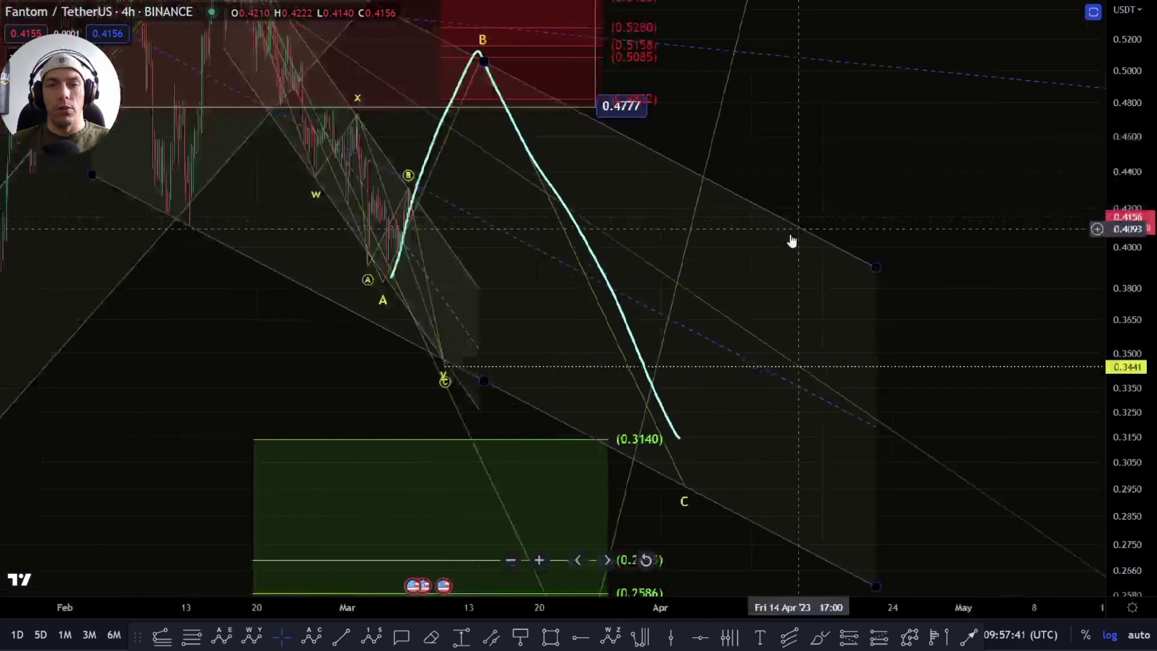
pyautogui.click(569, 214)
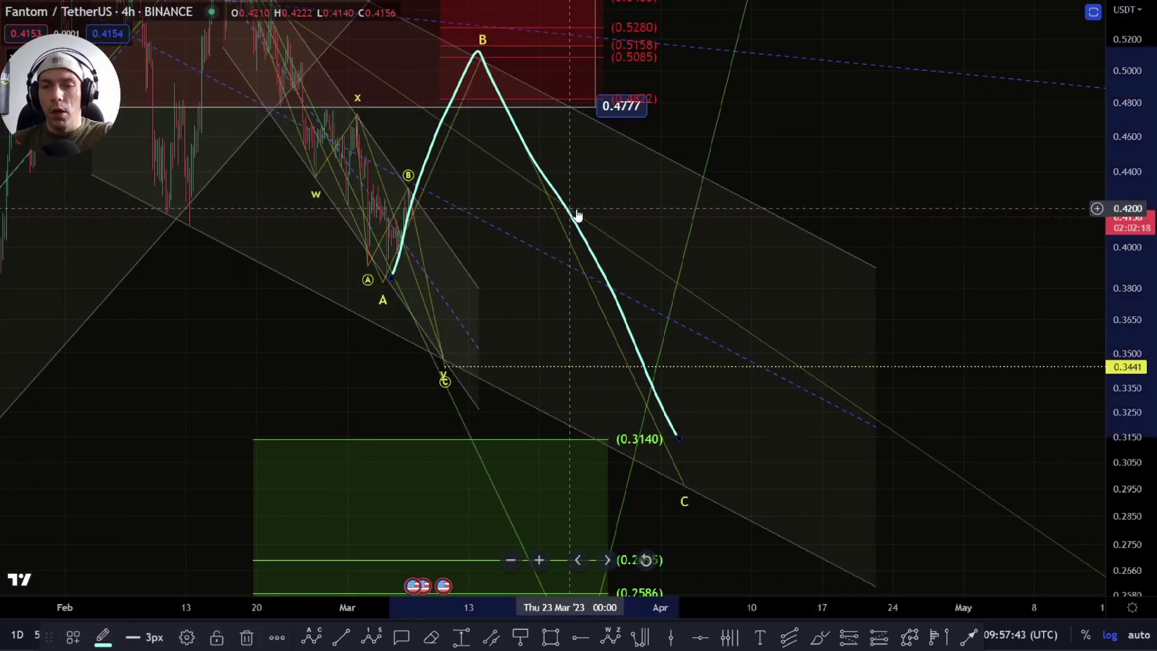
pyautogui.press('Delete')
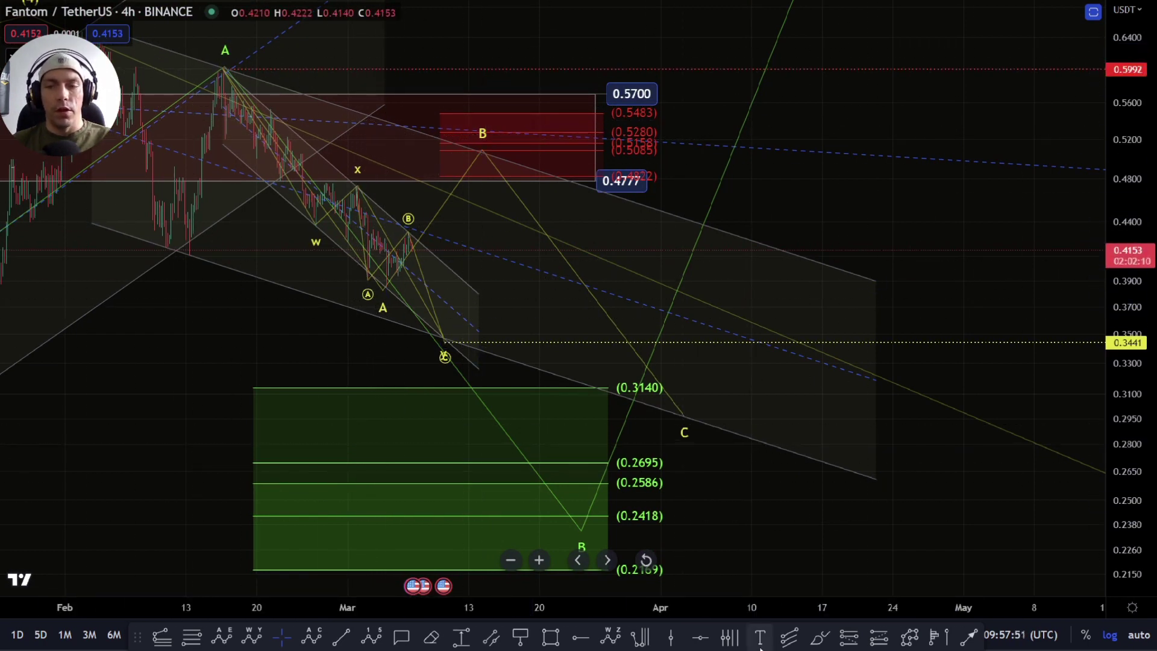
# Step: Mark the circled C target near 0.3441 with the brush and delete the mark
pyautogui.click(826, 642)
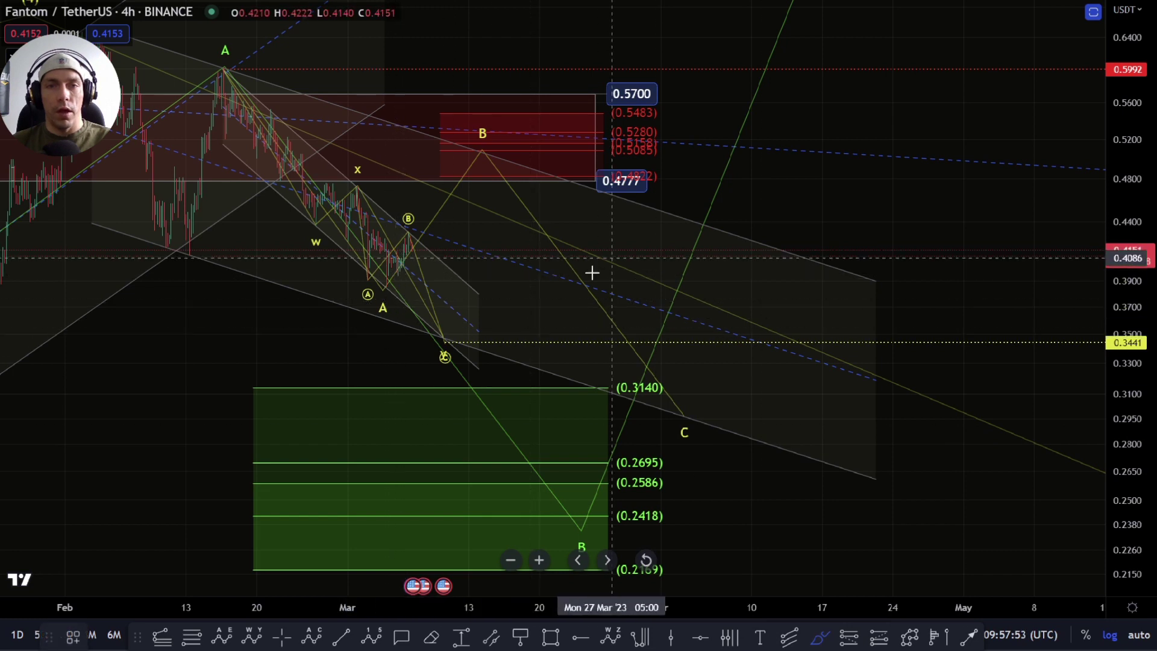
pyautogui.moveTo(460, 333)
pyautogui.mouseDown()
pyautogui.moveTo(428, 337)
pyautogui.moveTo(458, 330)
pyautogui.mouseUp()
pyautogui.press('Delete')
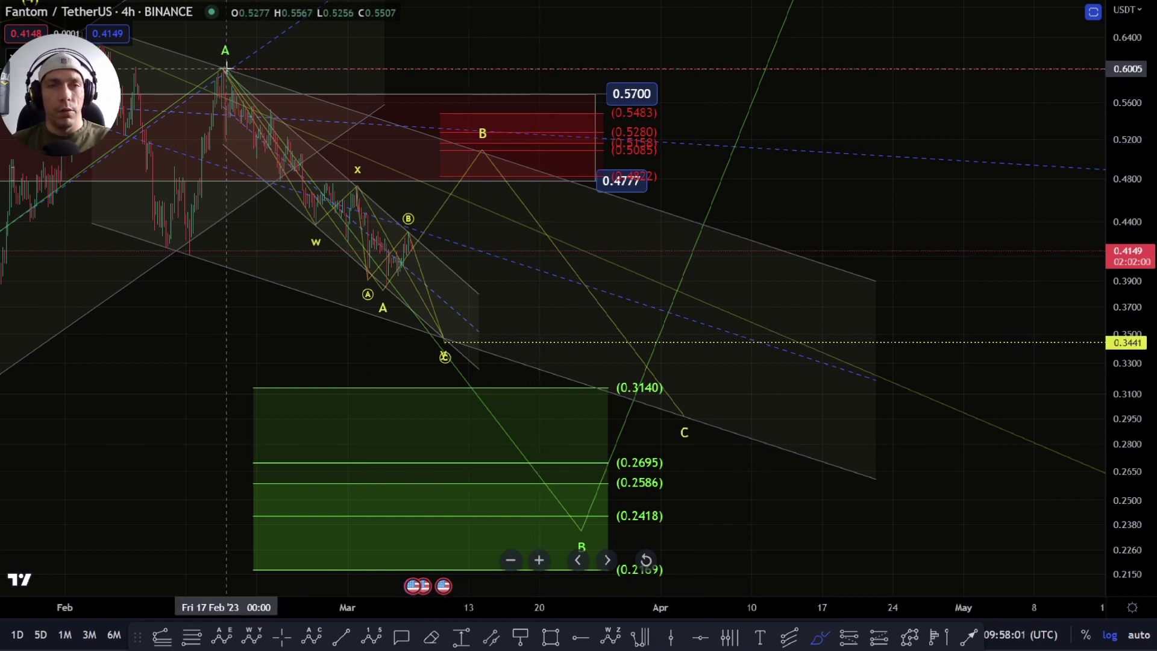
# Step: Brush a decline from the green A high, a rally to yellow B and a drop to yellow C, and undo the strokes
pyautogui.moveTo(226, 69)
pyautogui.mouseDown()
pyautogui.moveTo(349, 290)
pyautogui.moveTo(405, 345)
pyautogui.mouseUp()
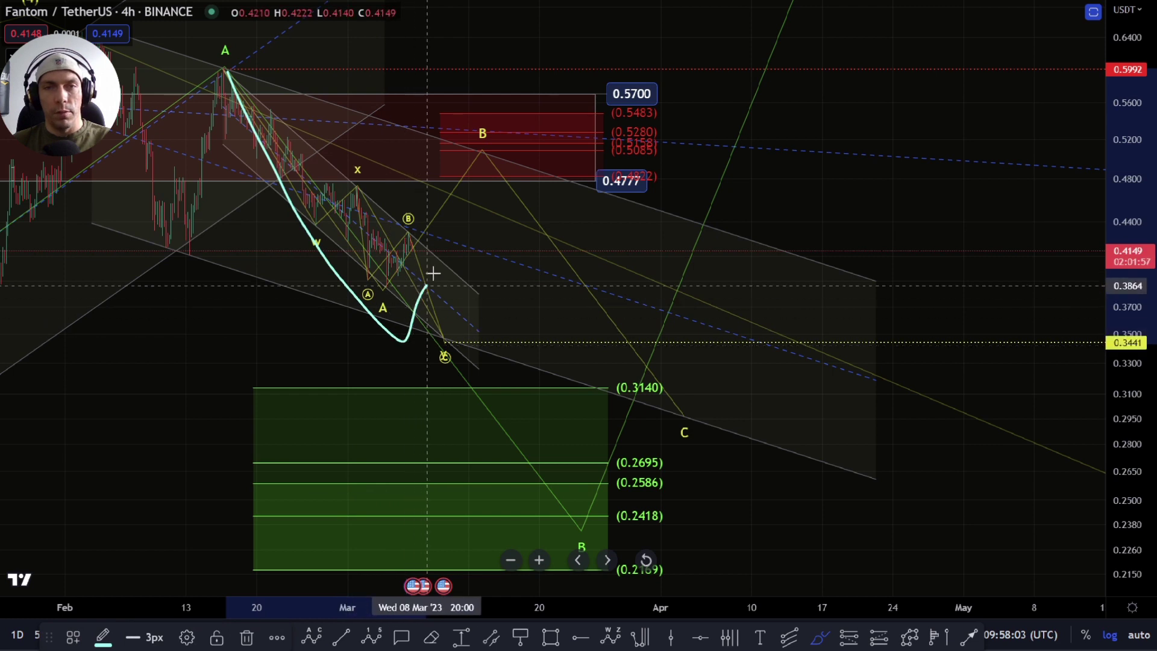
pyautogui.moveTo(428, 281); pyautogui.dragTo(500, 165)
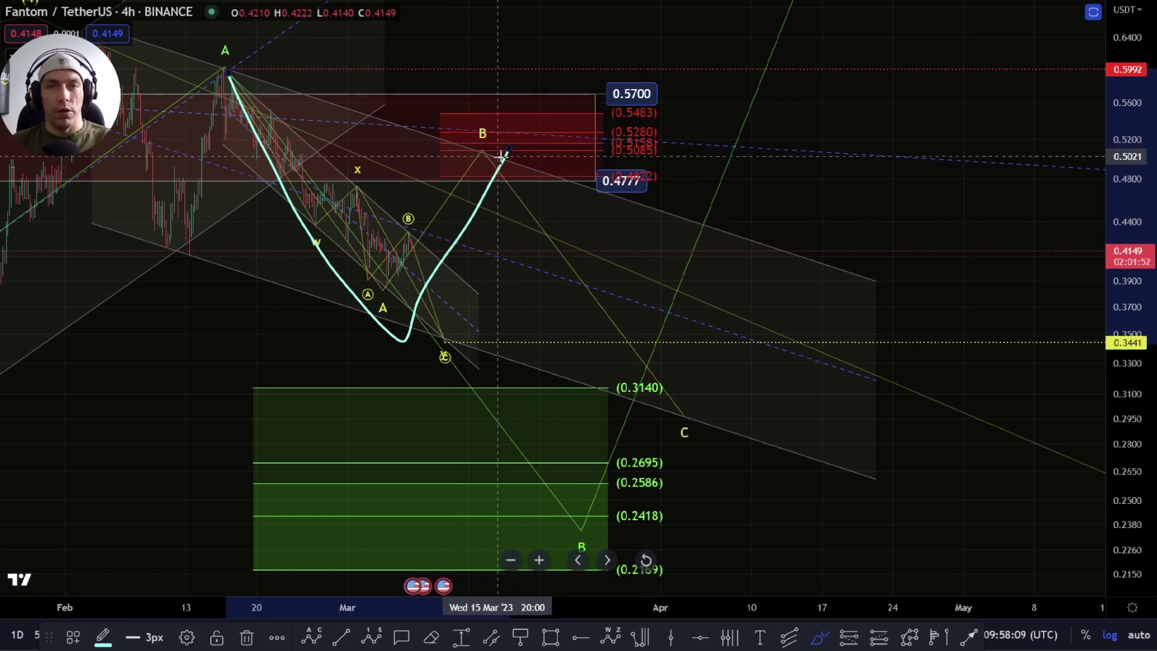
pyautogui.moveTo(505, 151); pyautogui.dragTo(704, 419)
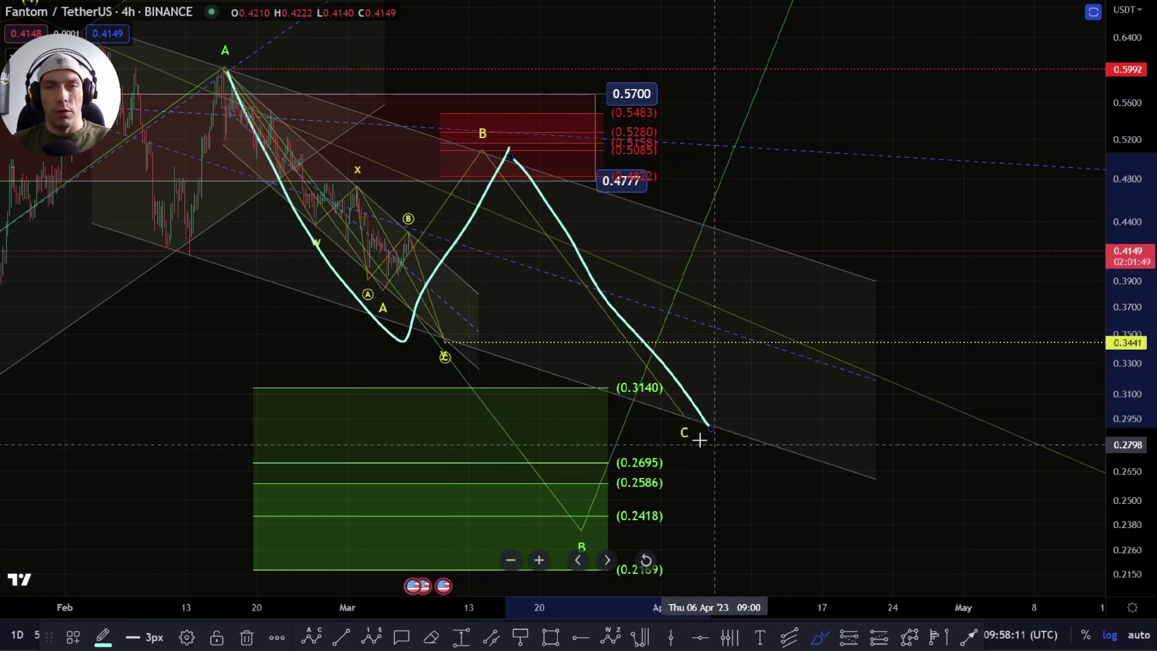
pyautogui.hotkey('ctrl', 'z')
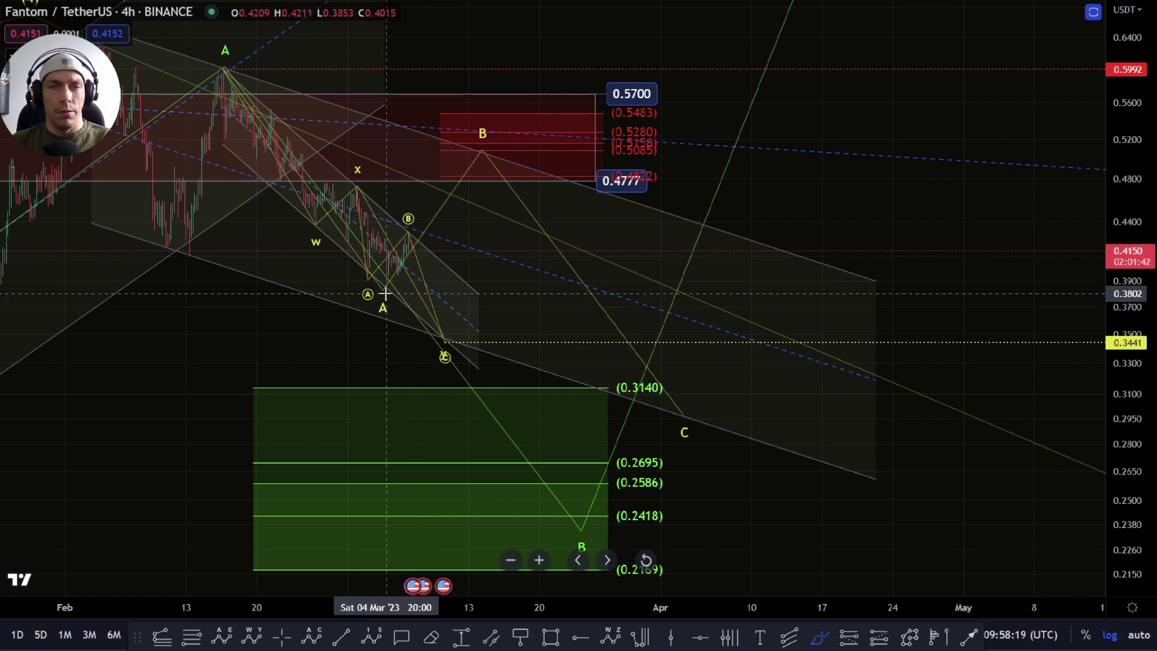
# Step: Circle the yellow A low and the y/circled C target at 0.3441 with the brush, deleting each circle
pyautogui.moveTo(391, 288); pyautogui.dragTo(368, 292)
pyautogui.scroll(5, 389, 288)
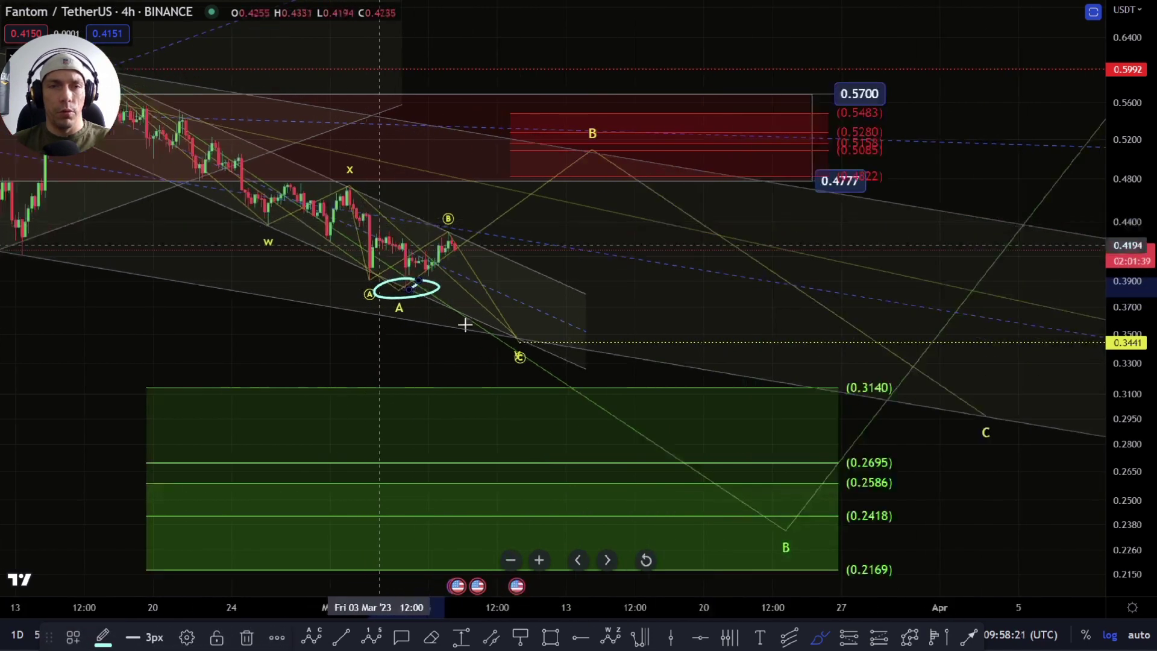
pyautogui.press('Delete')
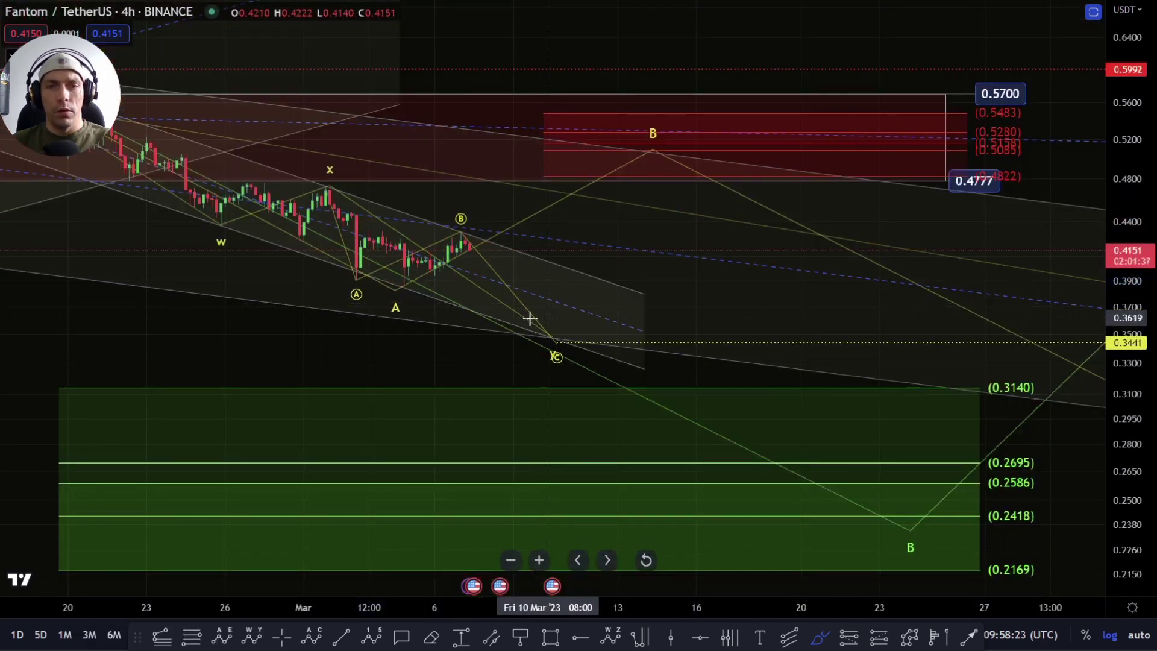
pyautogui.moveTo(579, 334)
pyautogui.mouseDown()
pyautogui.moveTo(530, 343)
pyautogui.moveTo(548, 335)
pyautogui.mouseUp()
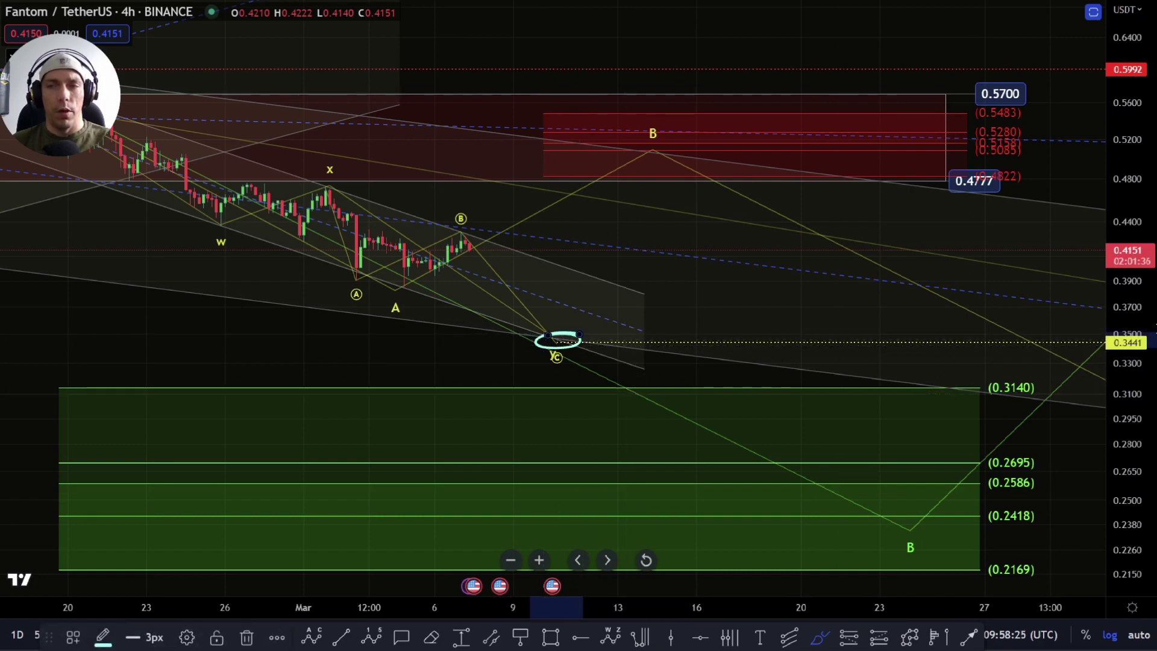
pyautogui.moveTo(1129, 453); pyautogui.dragTo(1126, 303)
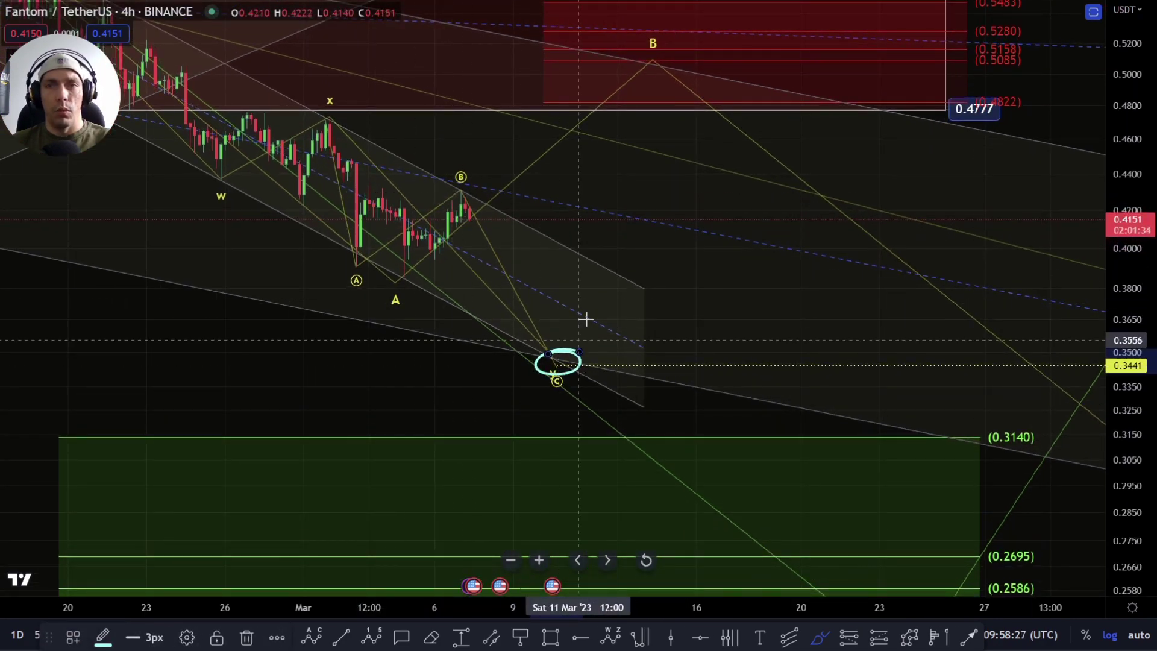
pyautogui.scroll(-3, 703, 70)
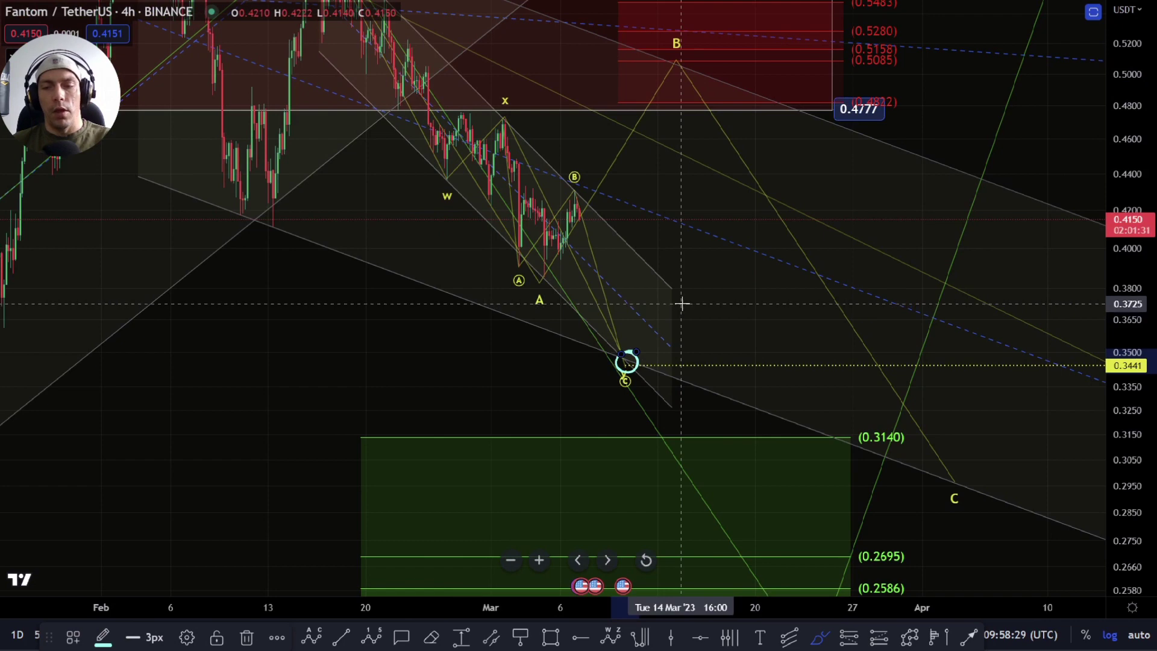
pyautogui.press('Delete')
# Step: Hide the TRUNCATION drawing group and show the ABC Up MA group in the object tree
pyautogui.moveTo(745, 279); pyautogui.dragTo(583, 273)
pyautogui.scroll(-5, 590, 274)
pyautogui.moveTo(1150, 307); pyautogui.dragTo(1149, 511)
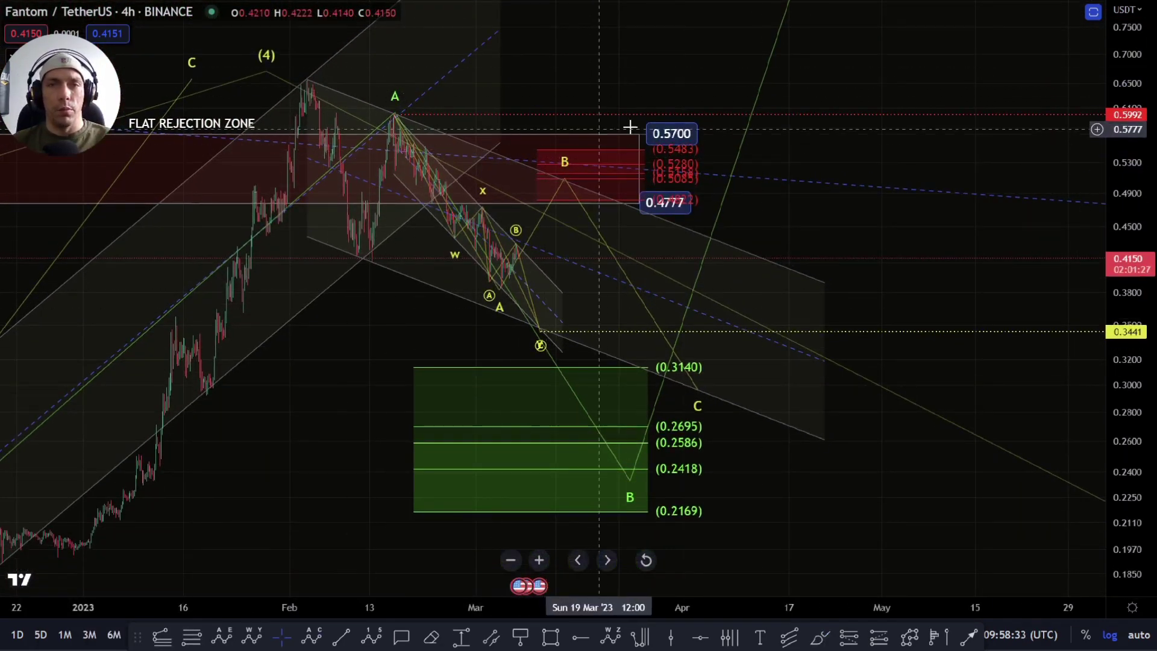
pyautogui.rightClick(822, 223)
pyautogui.click(946, 491)
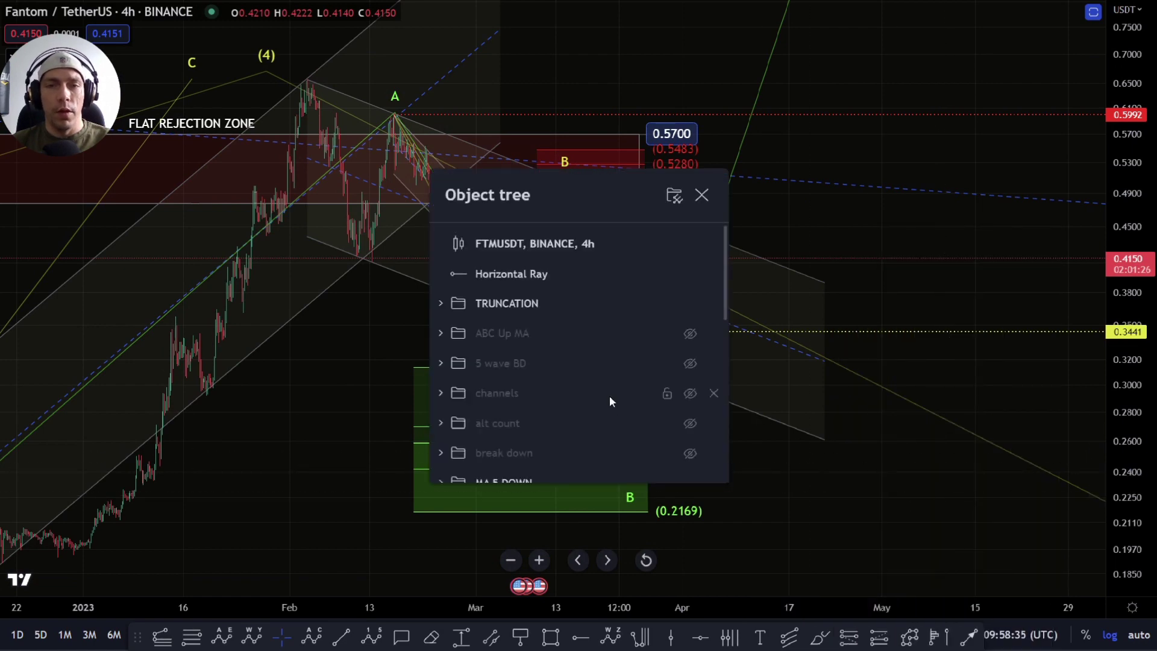
pyautogui.click(690, 303)
pyautogui.click(690, 334)
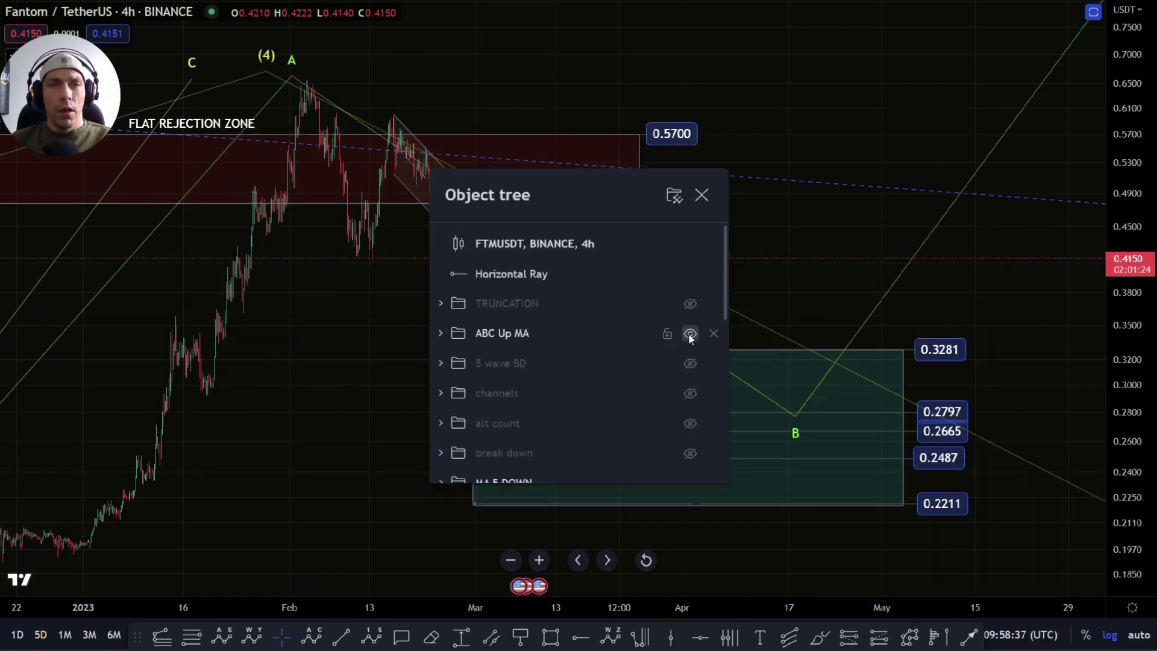
pyautogui.click(324, 439)
# Step: Brush the green A-B-C path from the low near 0.1642 through the teal zone's B and up toward C, and delete it
pyautogui.scroll(-4, 373, 434)
pyautogui.moveTo(395, 429); pyautogui.dragTo(614, 387)
pyautogui.moveTo(1138, 319); pyautogui.dragTo(1156, 368)
pyautogui.scroll(3, 532, 351)
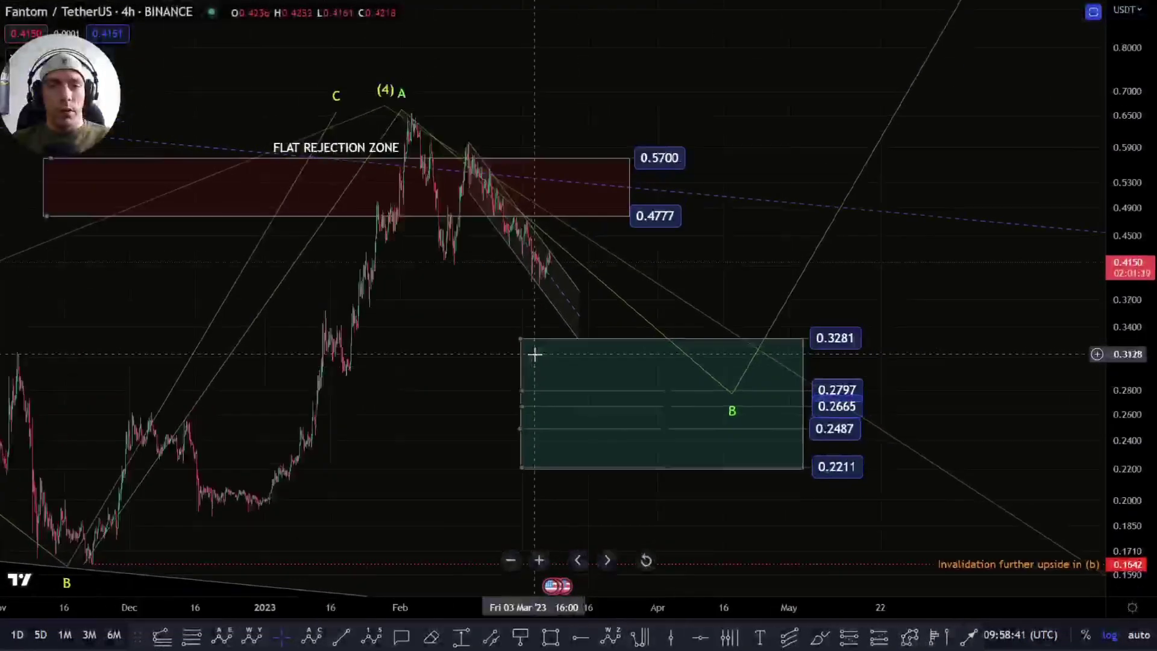
pyautogui.click(819, 638)
pyautogui.moveTo(98, 561)
pyautogui.mouseDown()
pyautogui.moveTo(271, 550)
pyautogui.moveTo(356, 181)
pyautogui.moveTo(385, 115)
pyautogui.mouseUp()
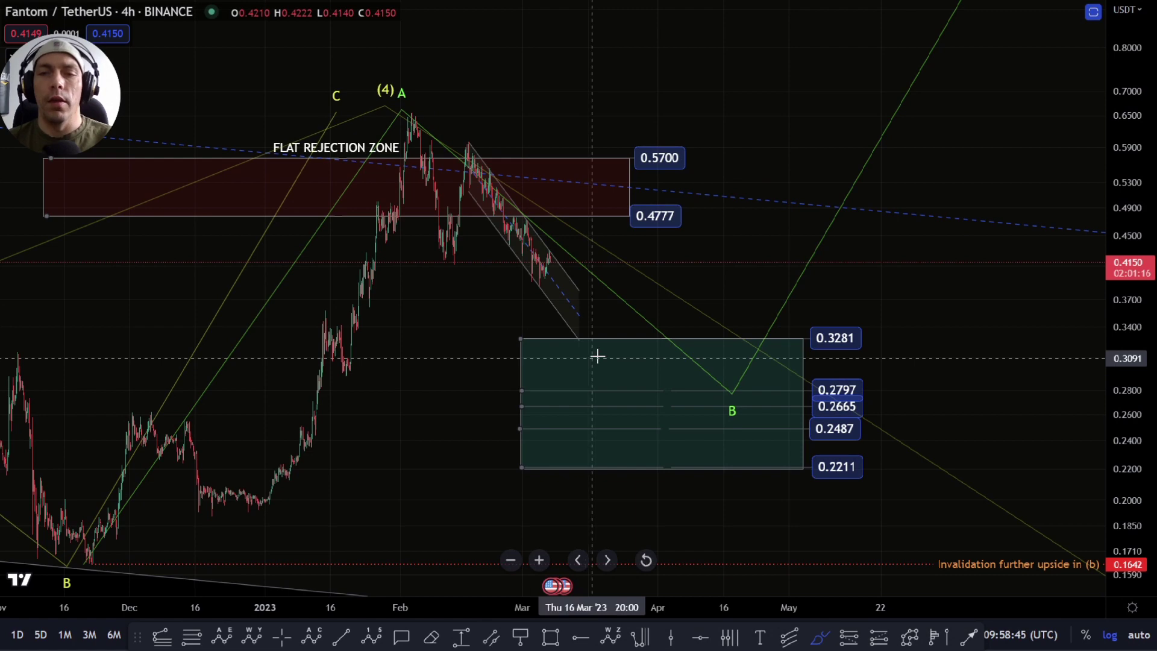
pyautogui.moveTo(97, 559)
pyautogui.mouseDown()
pyautogui.moveTo(439, 157)
pyautogui.moveTo(445, 110)
pyautogui.moveTo(545, 192)
pyautogui.moveTo(753, 401)
pyautogui.moveTo(917, 63)
pyautogui.moveTo(980, 2)
pyautogui.mouseUp()
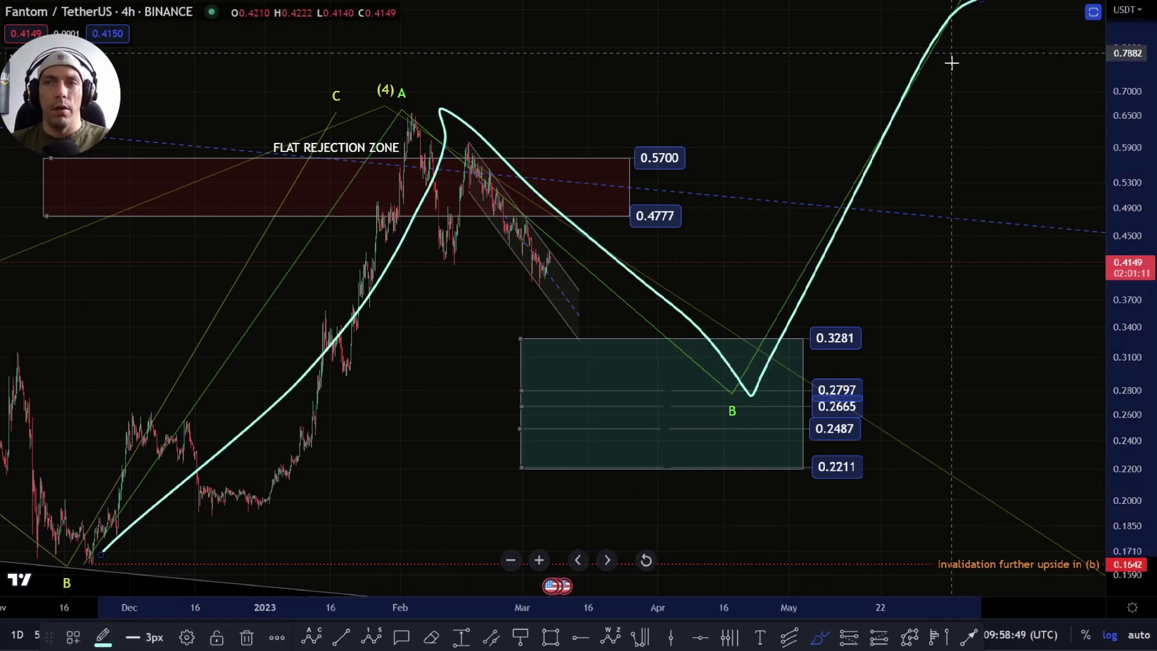
pyautogui.moveTo(995, 107)
pyautogui.mouseDown()
pyautogui.moveTo(904, 255)
pyautogui.moveTo(931, 200)
pyautogui.moveTo(862, 197)
pyautogui.moveTo(727, 338)
pyautogui.mouseUp()
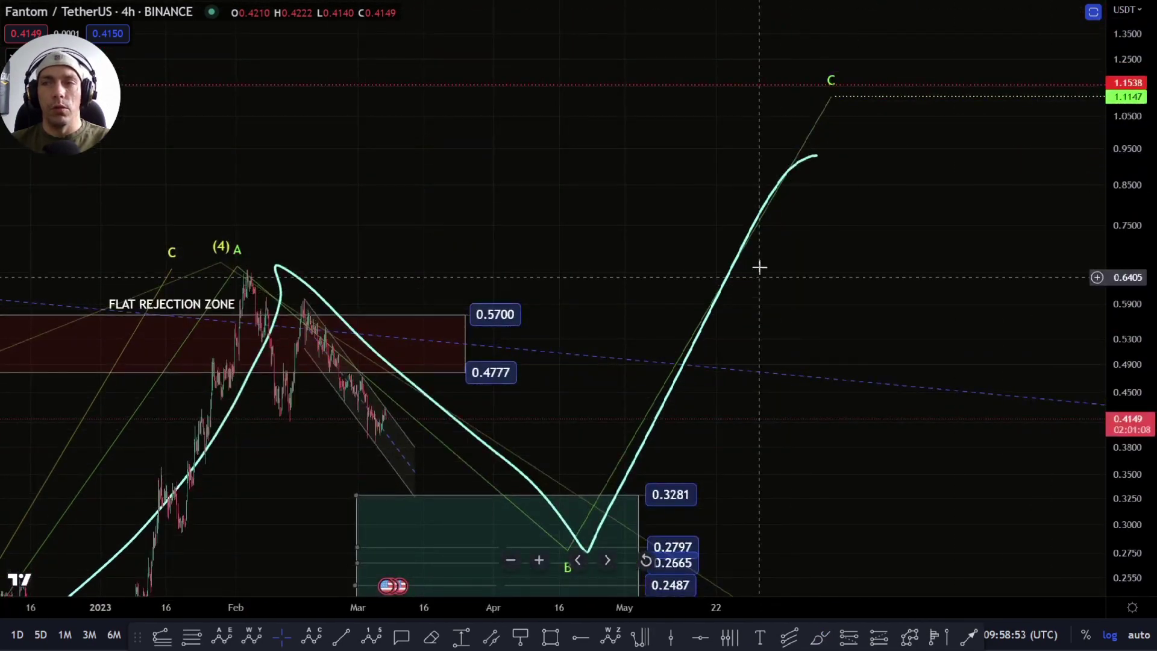
pyautogui.click(801, 165)
pyautogui.press('Delete')
# Step: Circle the teal zone's levels around 0.3281, 0.2797 and 0.2211 with the brush, deleting each stroke
pyautogui.moveTo(570, 267); pyautogui.dragTo(724, 140)
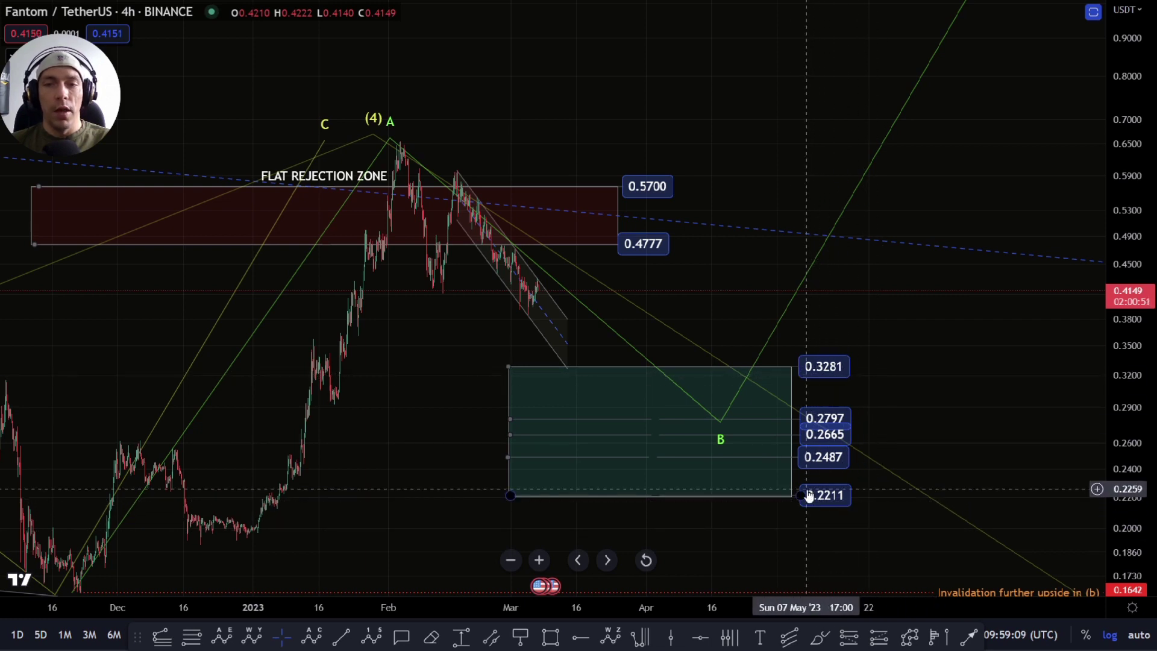
pyautogui.click(818, 639)
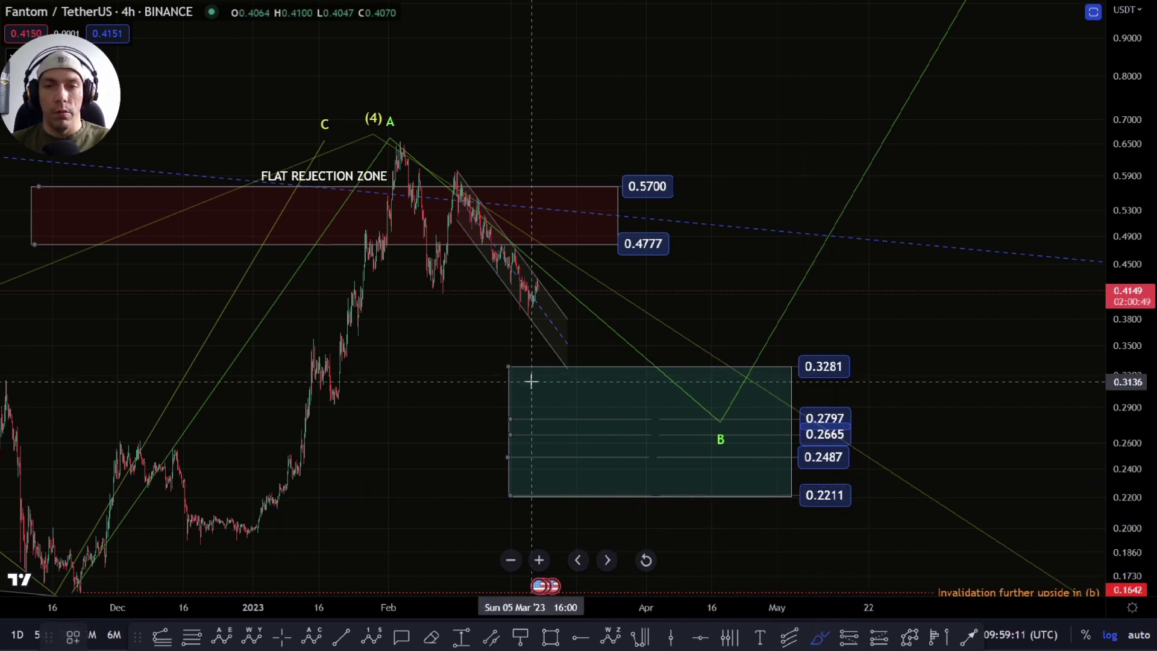
pyautogui.moveTo(524, 352); pyautogui.dragTo(459, 355)
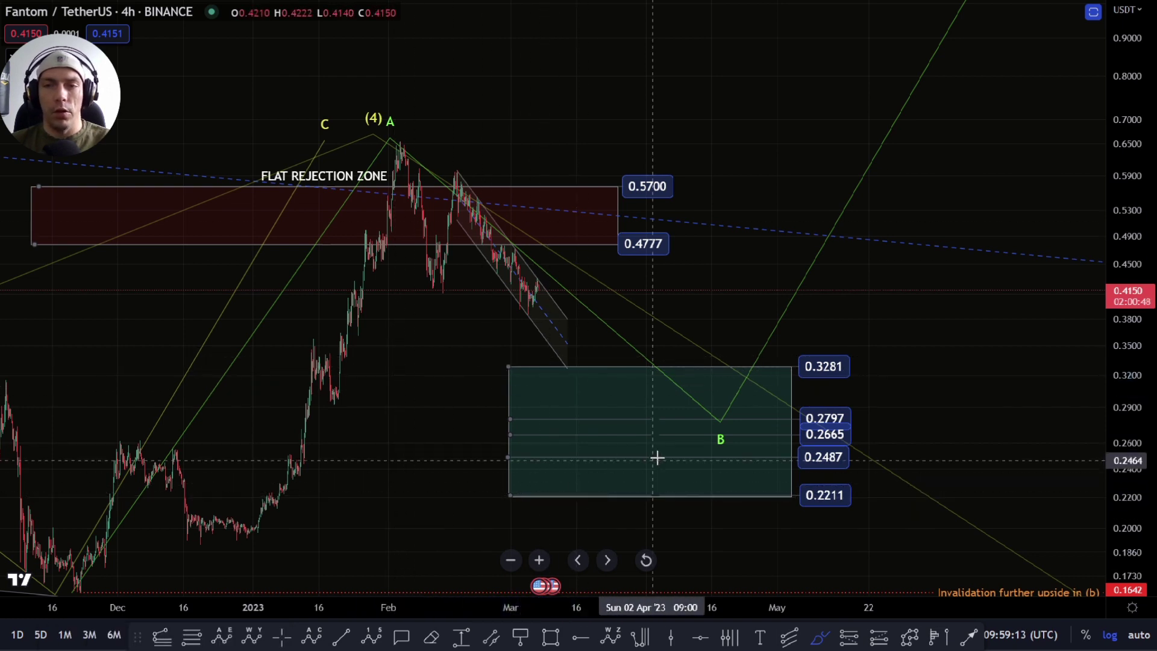
pyautogui.moveTo(524, 408)
pyautogui.mouseDown()
pyautogui.moveTo(530, 436)
pyautogui.moveTo(506, 410)
pyautogui.mouseUp()
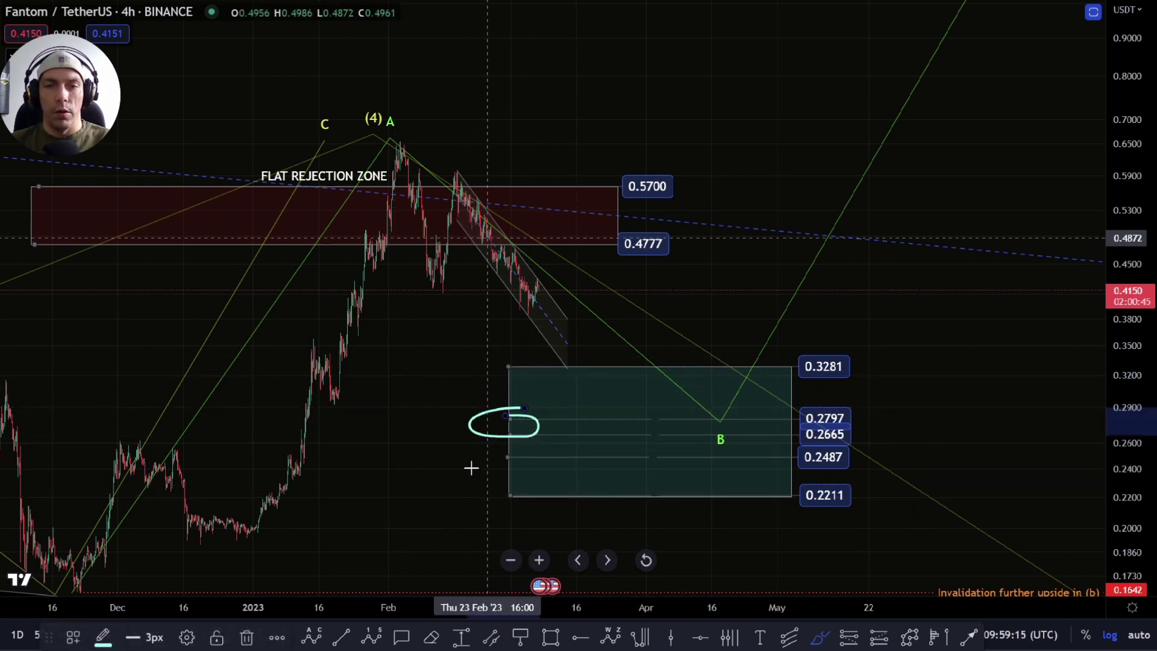
pyautogui.press('Delete')
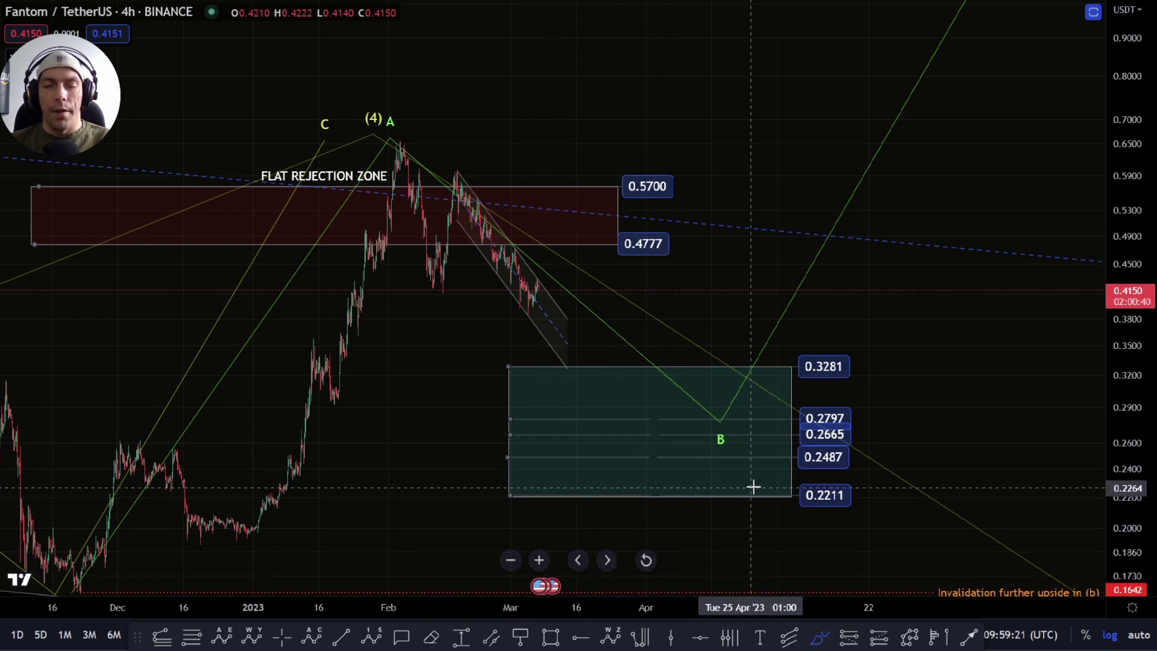
pyautogui.moveTo(878, 476)
pyautogui.mouseDown()
pyautogui.moveTo(489, 476)
pyautogui.moveTo(880, 524)
pyautogui.moveTo(749, 487)
pyautogui.mouseUp()
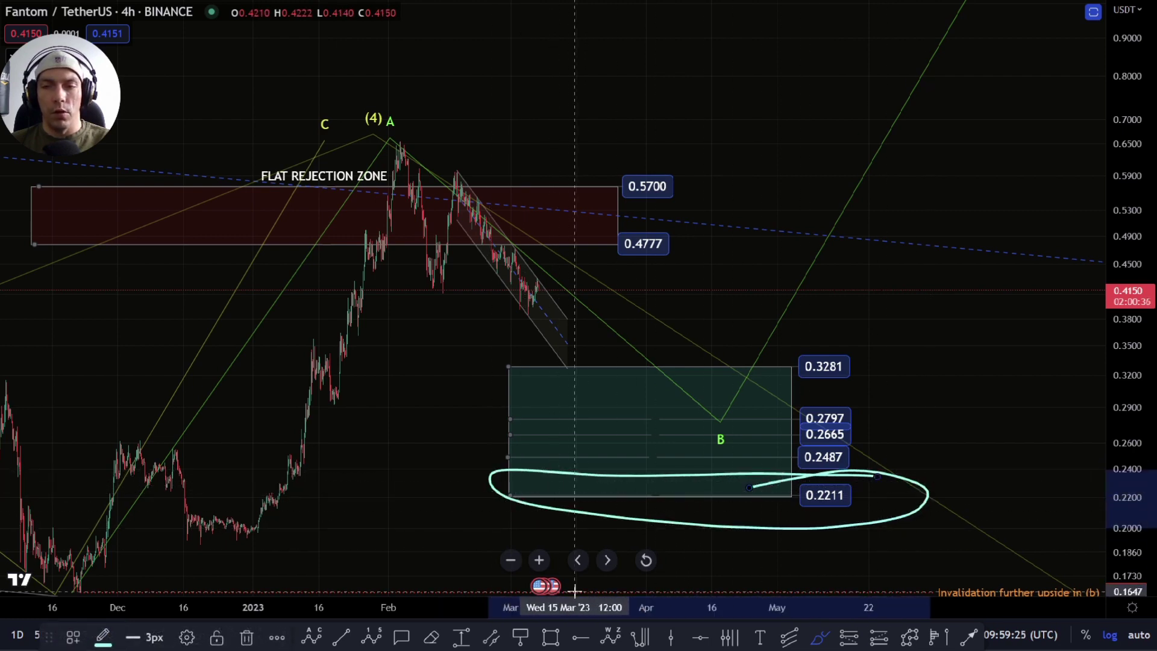
pyautogui.press('Delete')
# Step: Examine the 0.1642 invalidation line and the red wave (5) zone from 0.1457 to 0.0912
pyautogui.scroll(-6, 629, 572)
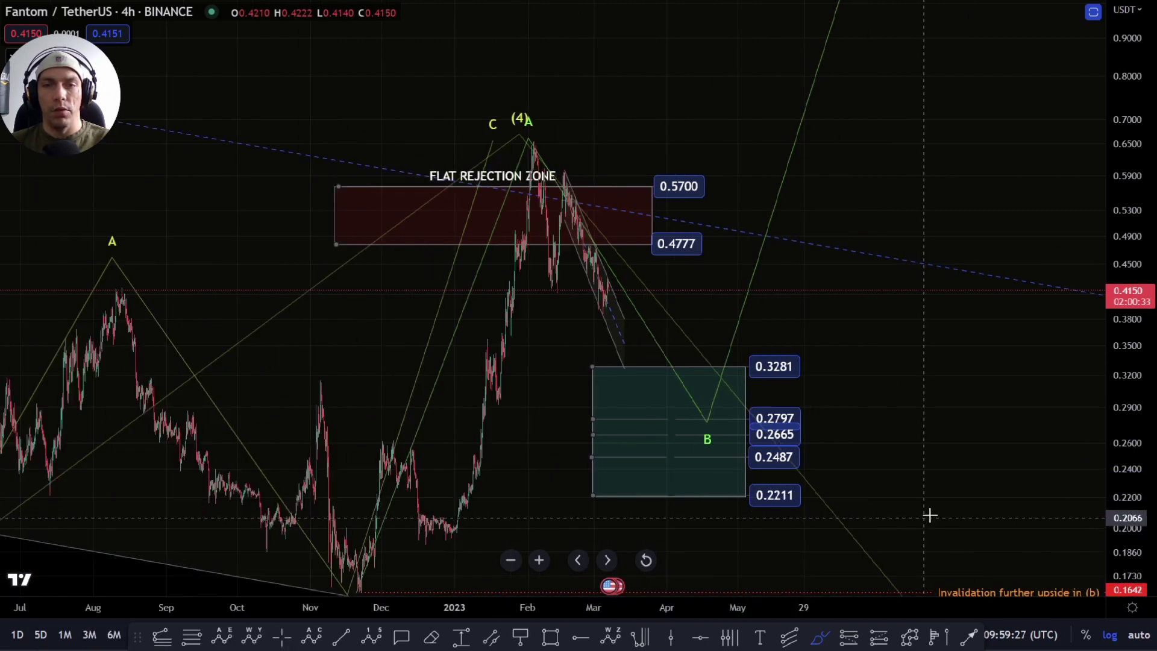
pyautogui.press('Escape')
pyautogui.moveTo(822, 405); pyautogui.dragTo(645, 267)
pyautogui.moveTo(1145, 356); pyautogui.dragTo(1156, 429)
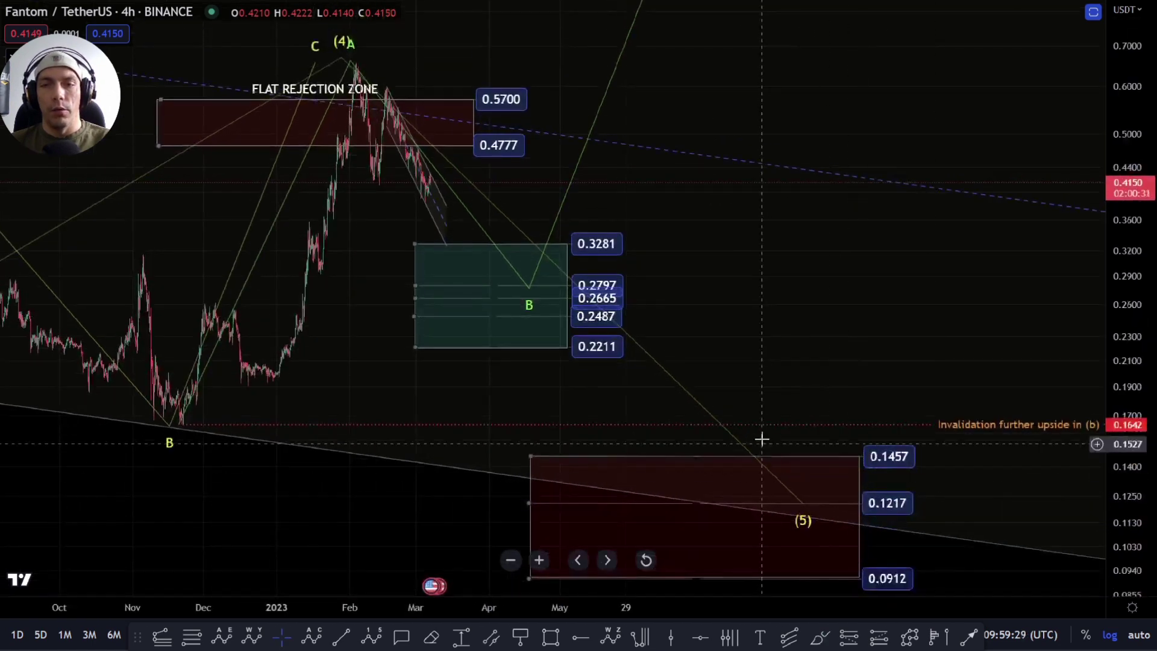
# Step: Brush a zigzag path from the 0.1642 low through the flat rejection zone and back up toward 0.65, and delete it
pyautogui.moveTo(761, 444); pyautogui.dragTo(814, 386)
pyautogui.click(821, 636)
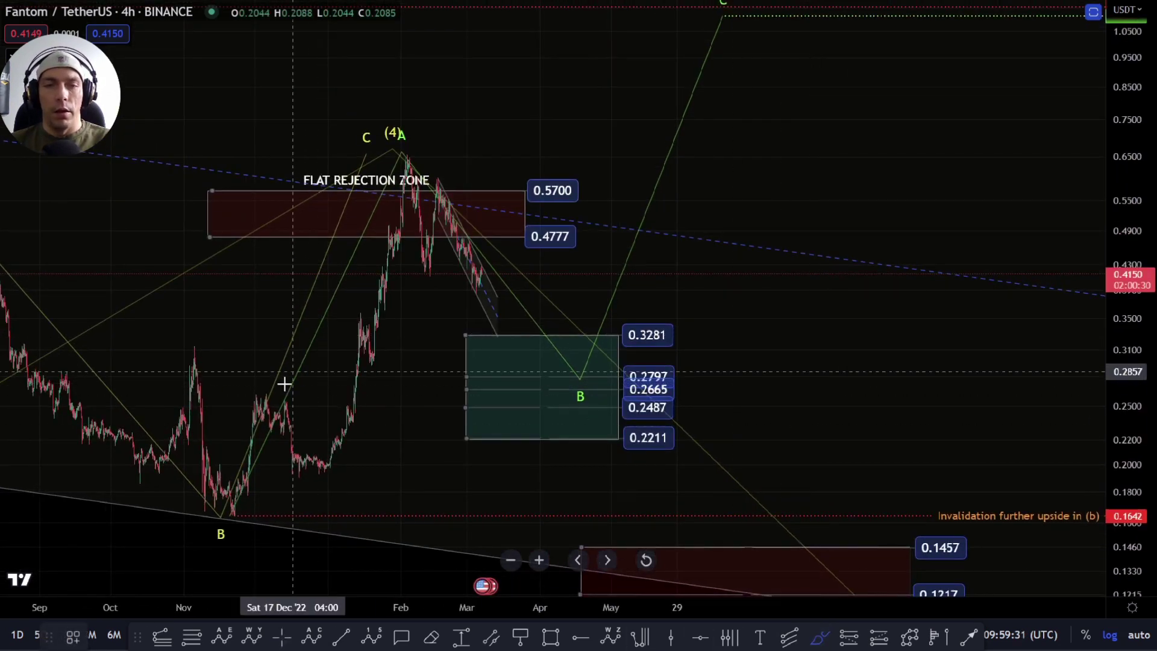
pyautogui.moveTo(231, 513)
pyautogui.mouseDown()
pyautogui.moveTo(264, 398)
pyautogui.moveTo(345, 424)
pyautogui.moveTo(388, 191)
pyautogui.moveTo(468, 200)
pyautogui.mouseUp()
pyautogui.moveTo(482, 153); pyautogui.dragTo(482, 154)
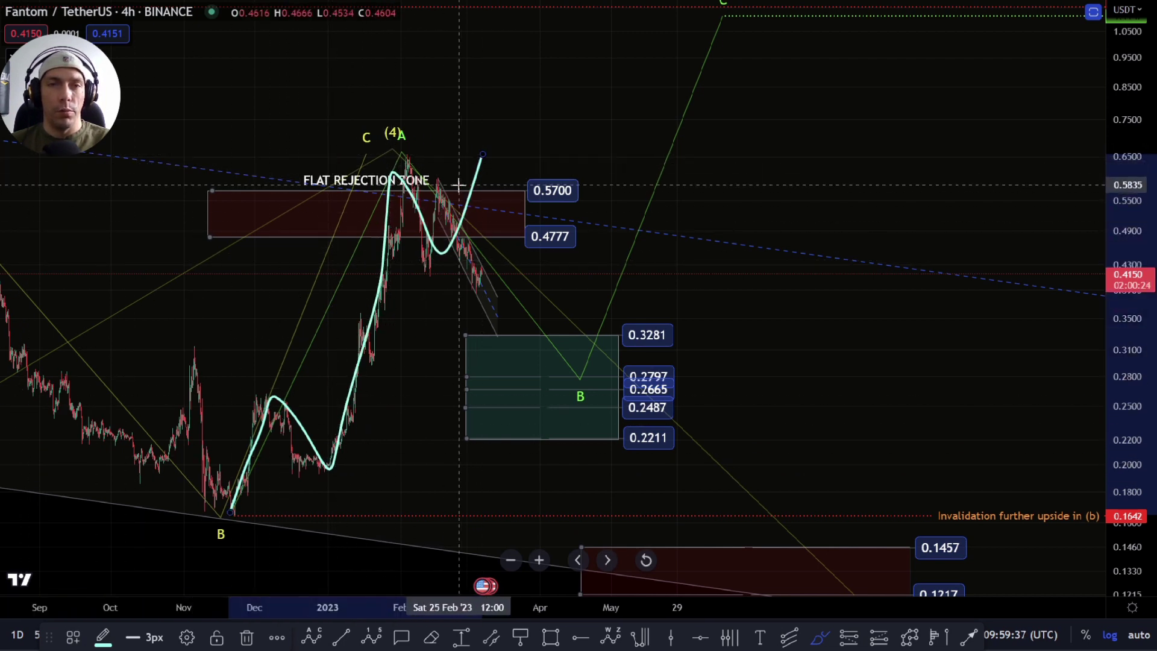
pyautogui.press('Delete')
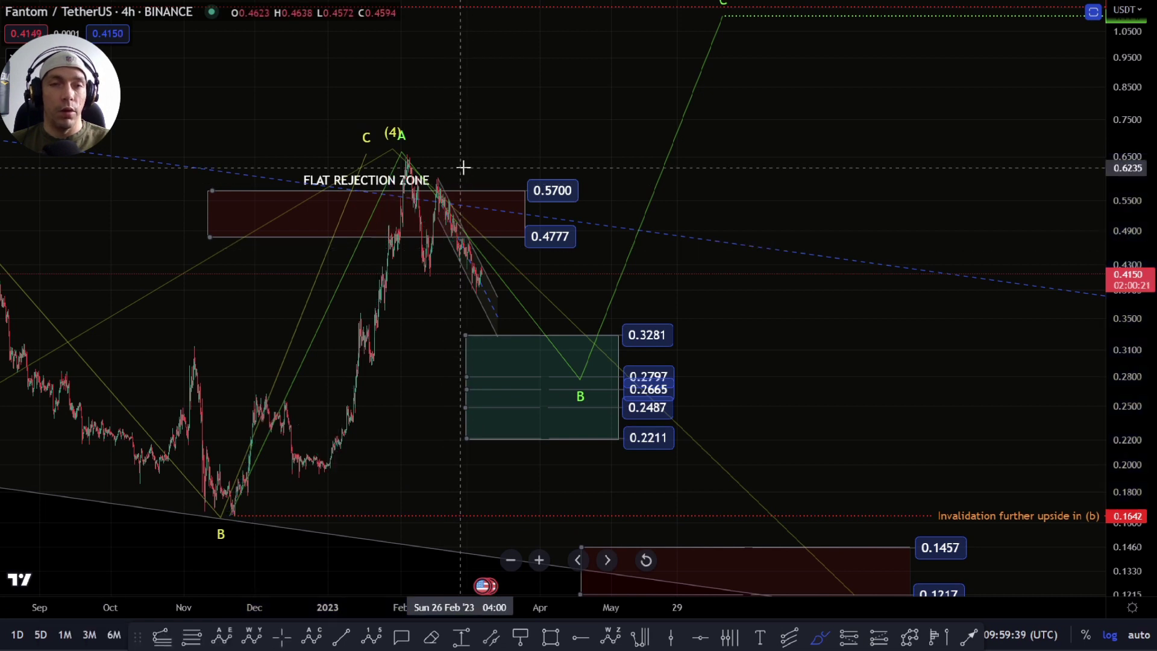
# Step: Brush the rise from the 0.1642 low, circle the lower high near 0.60, sketch the stepped decline into the red (5) zone, and delete the strokes
pyautogui.moveTo(465, 167); pyautogui.dragTo(425, 180)
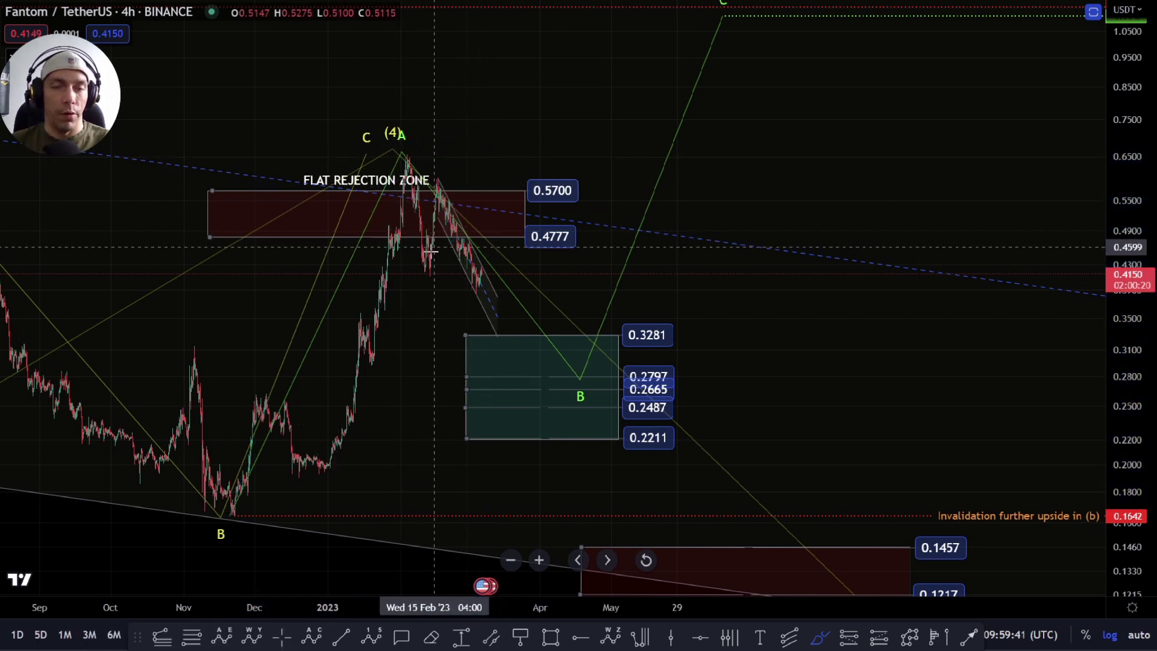
pyautogui.moveTo(232, 500)
pyautogui.mouseDown()
pyautogui.moveTo(261, 392)
pyautogui.moveTo(333, 471)
pyautogui.moveTo(378, 193)
pyautogui.moveTo(417, 268)
pyautogui.mouseUp()
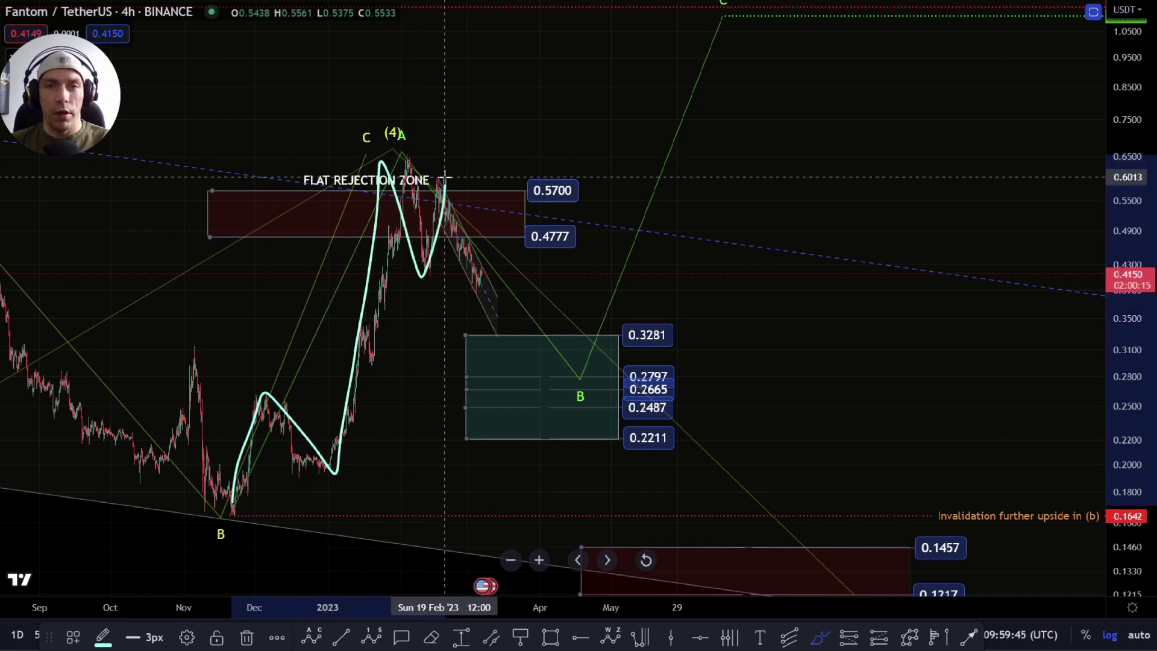
pyautogui.moveTo(451, 192)
pyautogui.mouseDown()
pyautogui.moveTo(449, 176)
pyautogui.moveTo(481, 290)
pyautogui.mouseUp()
pyautogui.moveTo(514, 210); pyautogui.dragTo(607, 514)
pyautogui.moveTo(642, 443); pyautogui.dragTo(703, 566)
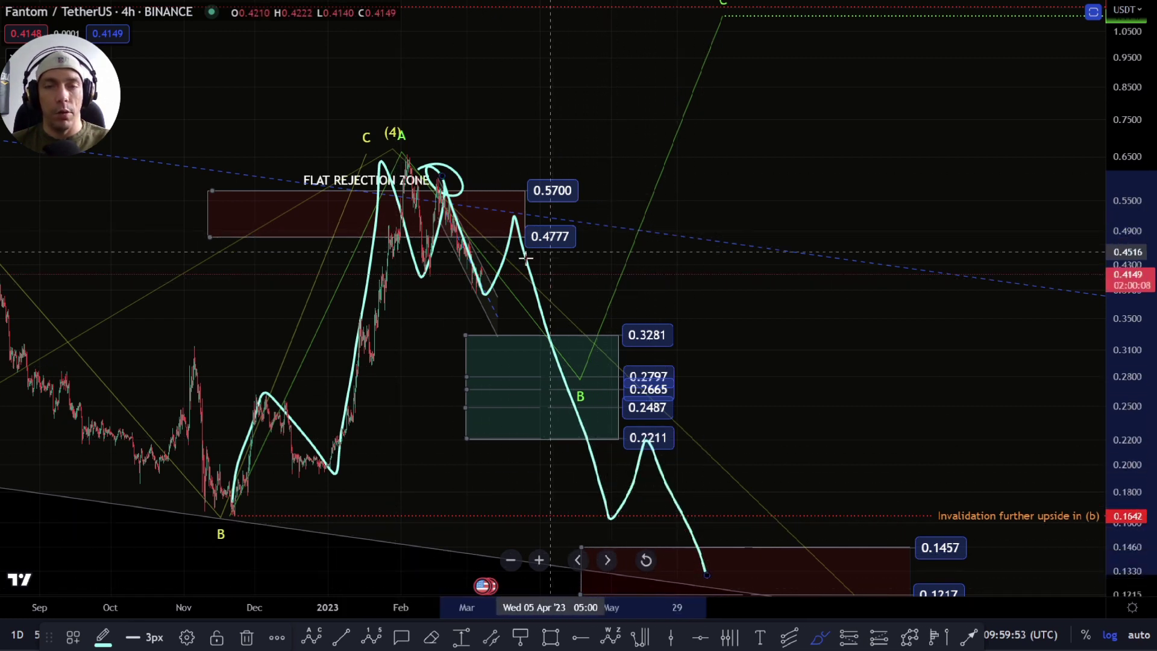
pyautogui.press('Delete')
# Step: Brush a bounce from current price into the rejection zone above 0.4777 and a drop into the teal zone, deleting both strokes
pyautogui.moveTo(474, 293); pyautogui.dragTo(502, 271)
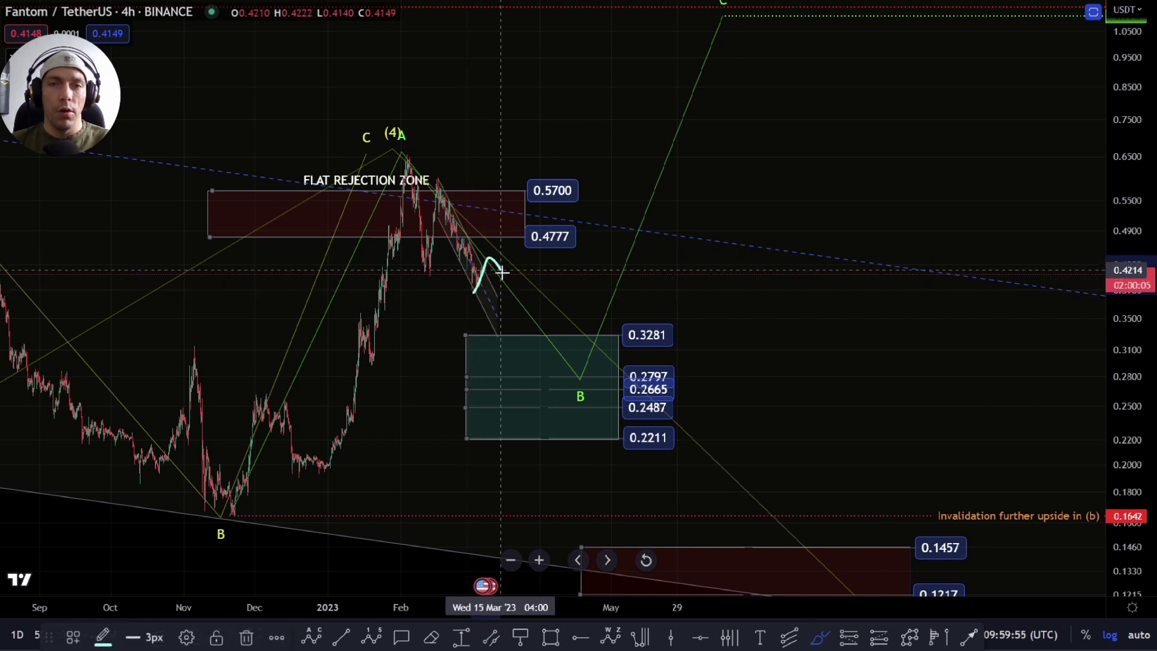
pyautogui.moveTo(508, 222); pyautogui.dragTo(511, 233)
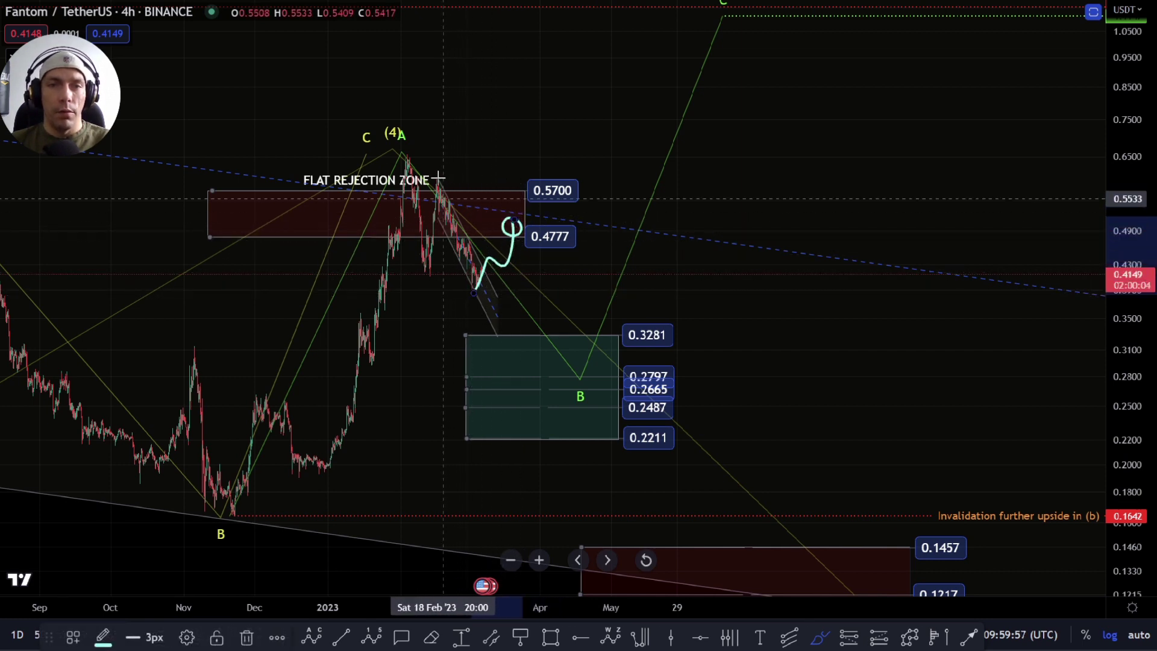
pyautogui.scroll(2, 446, 178)
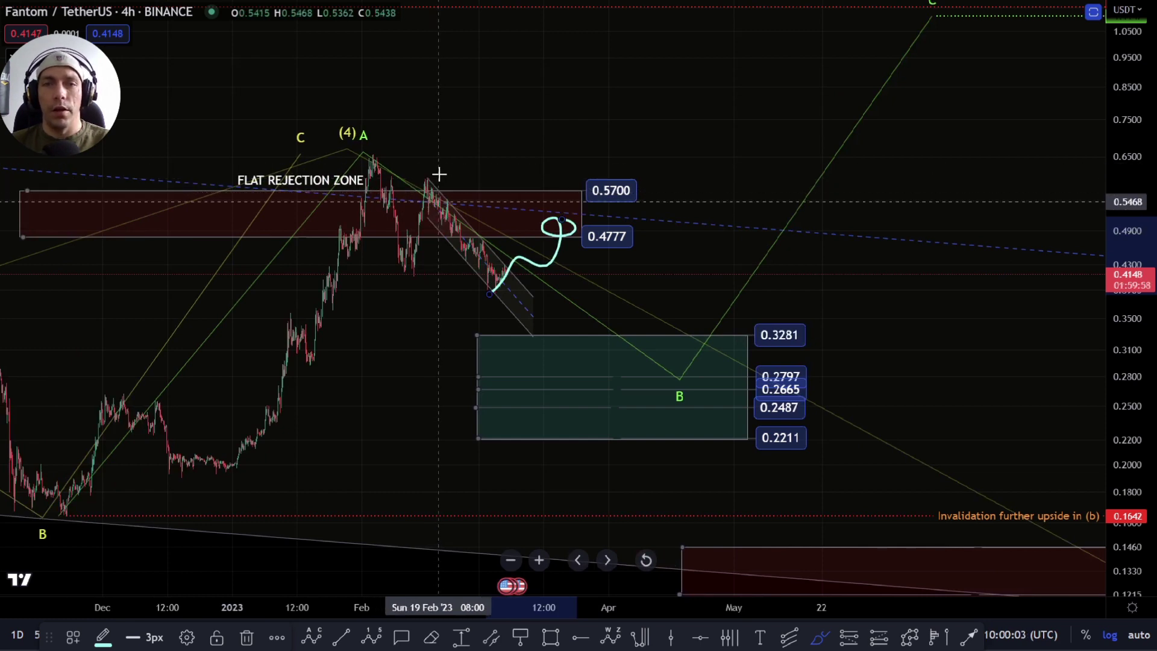
pyautogui.scroll(-2, 437, 174)
pyautogui.press('Delete')
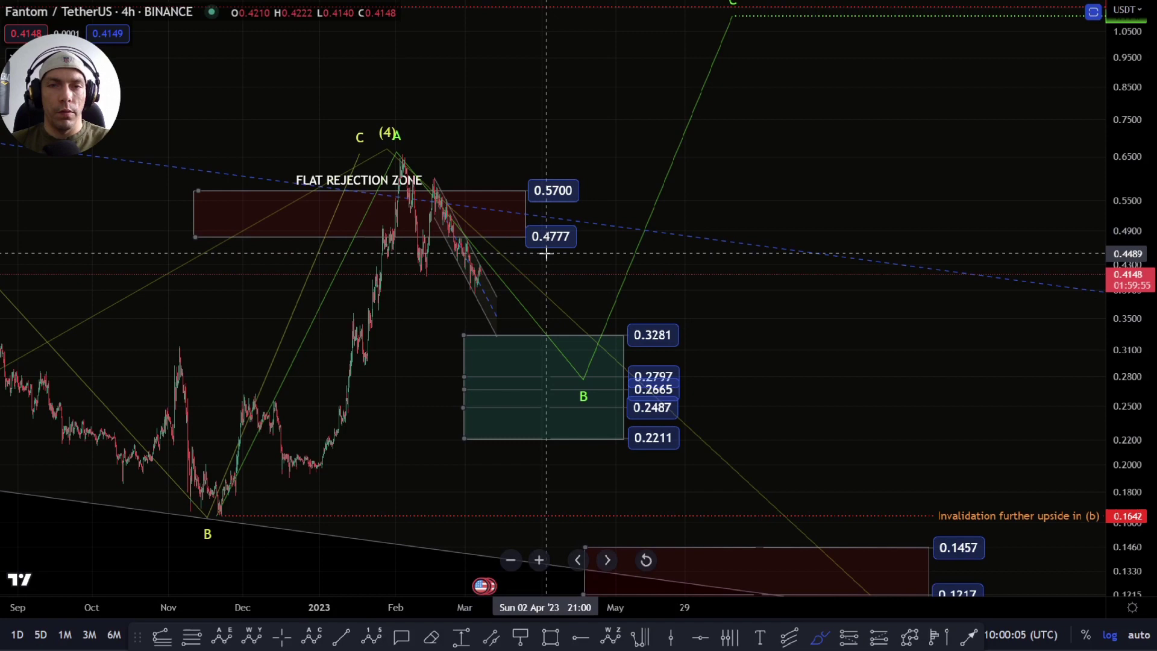
pyautogui.moveTo(504, 226); pyautogui.dragTo(564, 377)
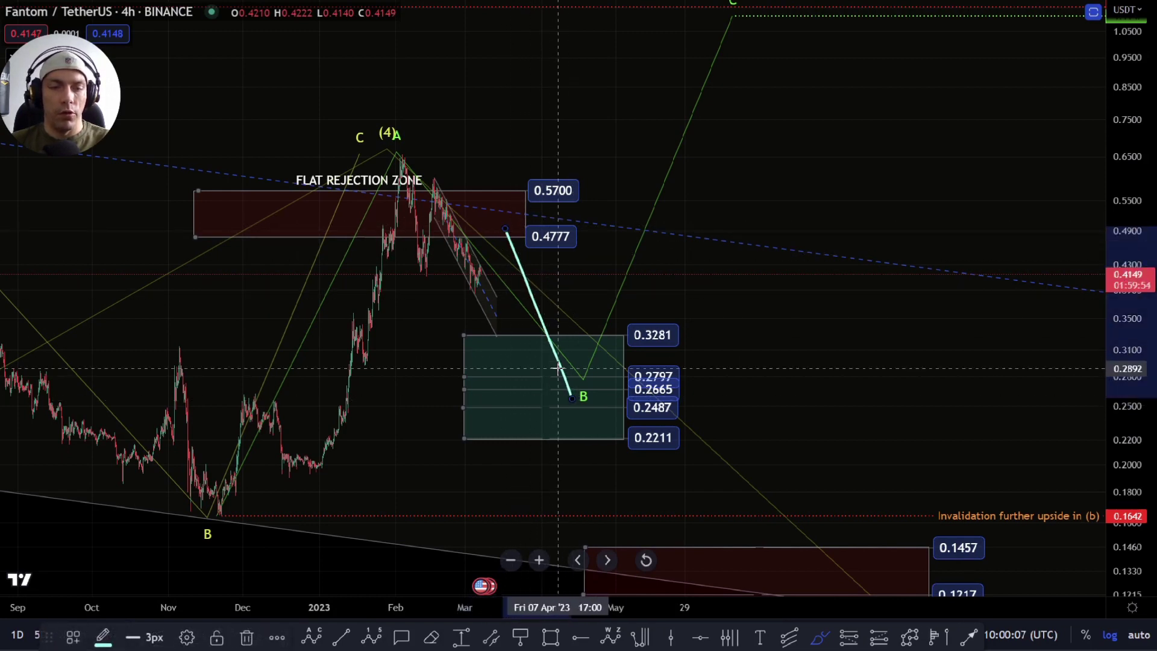
pyautogui.press('Delete')
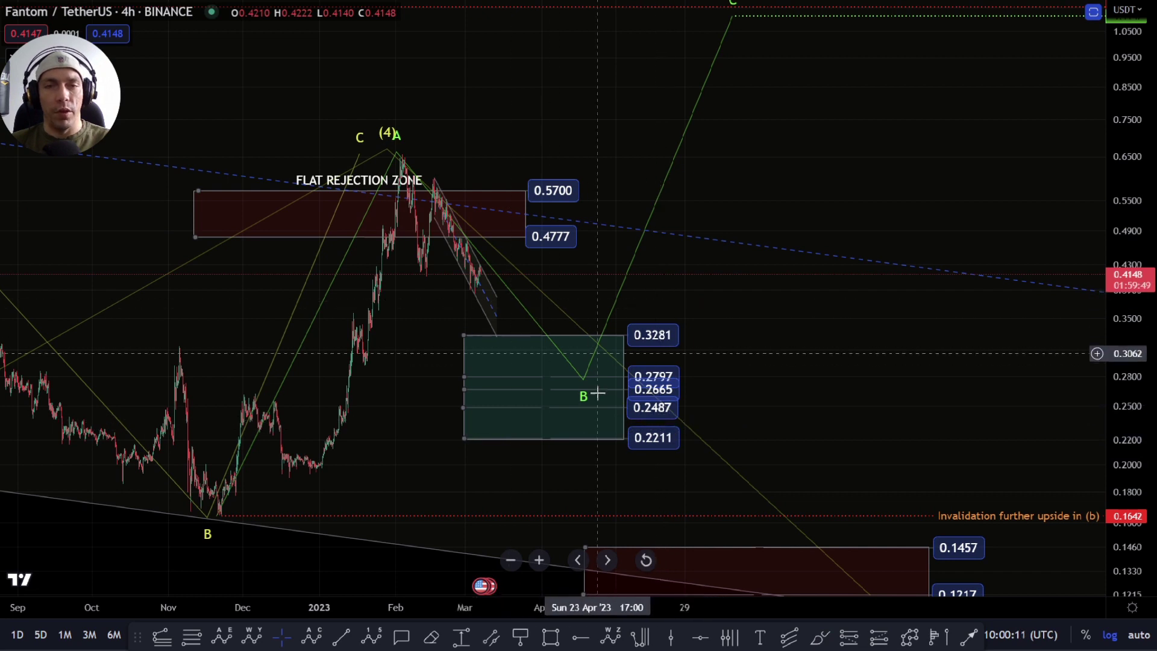
# Step: Hide the ABC Up MA drawing group and show the 5 wave BD group in the object tree
pyautogui.rightClick(584, 267)
pyautogui.click(648, 485)
pyautogui.scroll(-3, 607, 374)
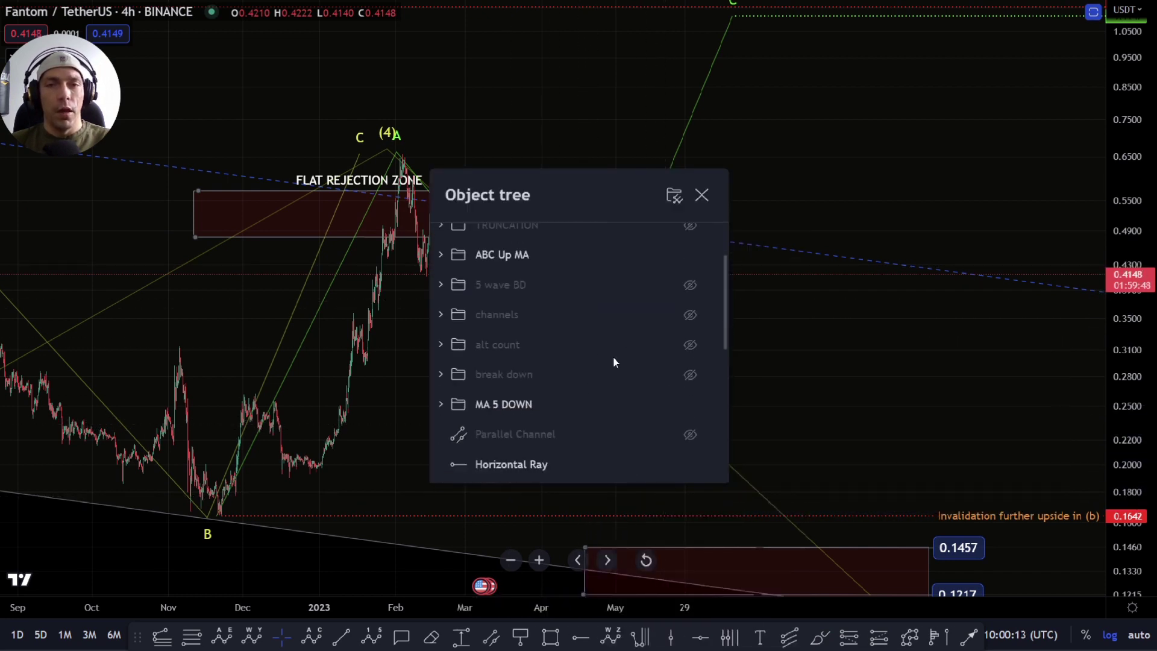
pyautogui.click(692, 286)
pyautogui.click(901, 274)
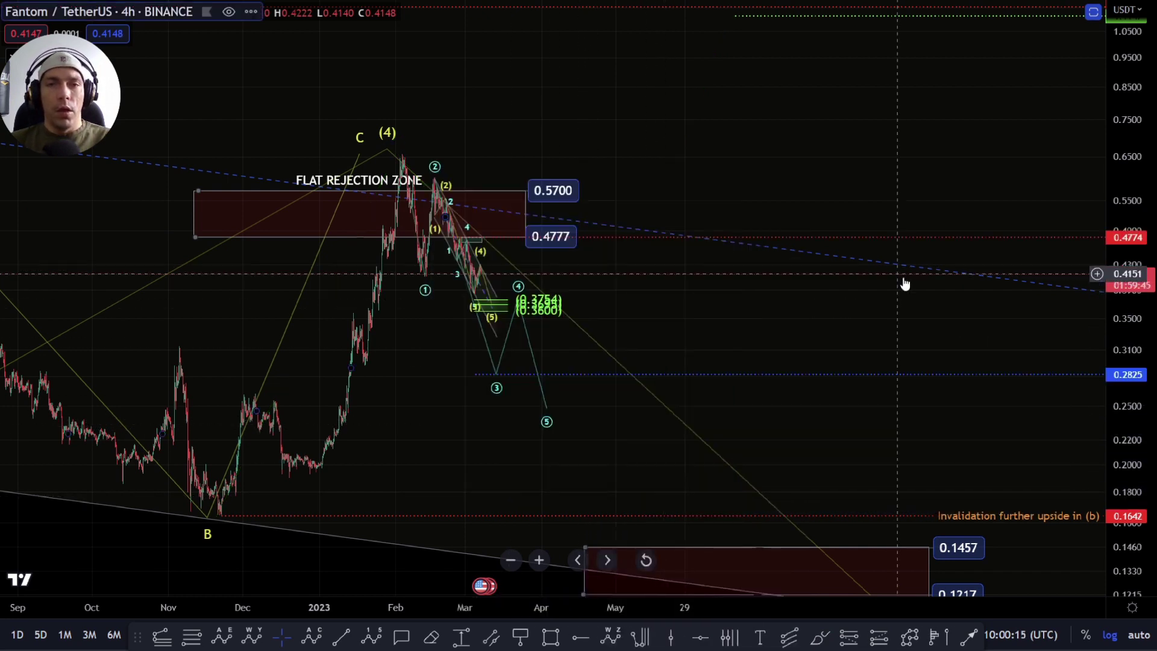
# Step: Examine the five-wave breakdown count from the February high through circled waves 1 to 5 and the 0.2825 level
pyautogui.scroll(10, 440, 488)
pyautogui.moveTo(1115, 589); pyautogui.dragTo(982, 464)
pyautogui.scroll(3, 619, 414)
pyautogui.moveTo(874, 407); pyautogui.dragTo(880, 494)
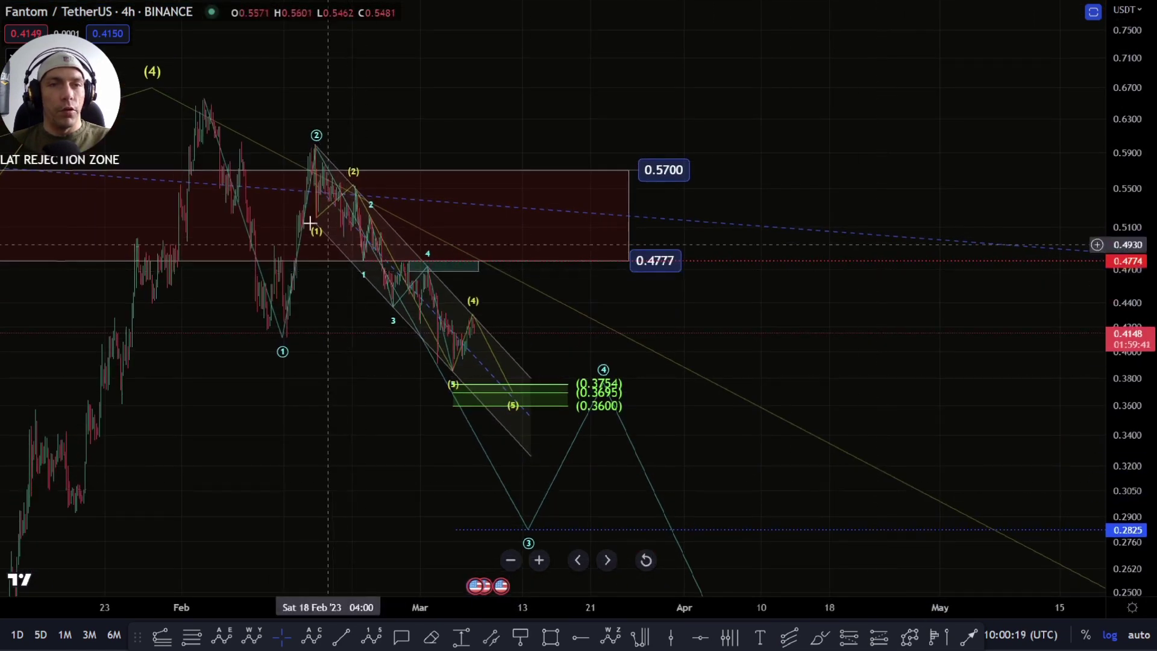
pyautogui.moveTo(205, 308); pyautogui.dragTo(462, 117)
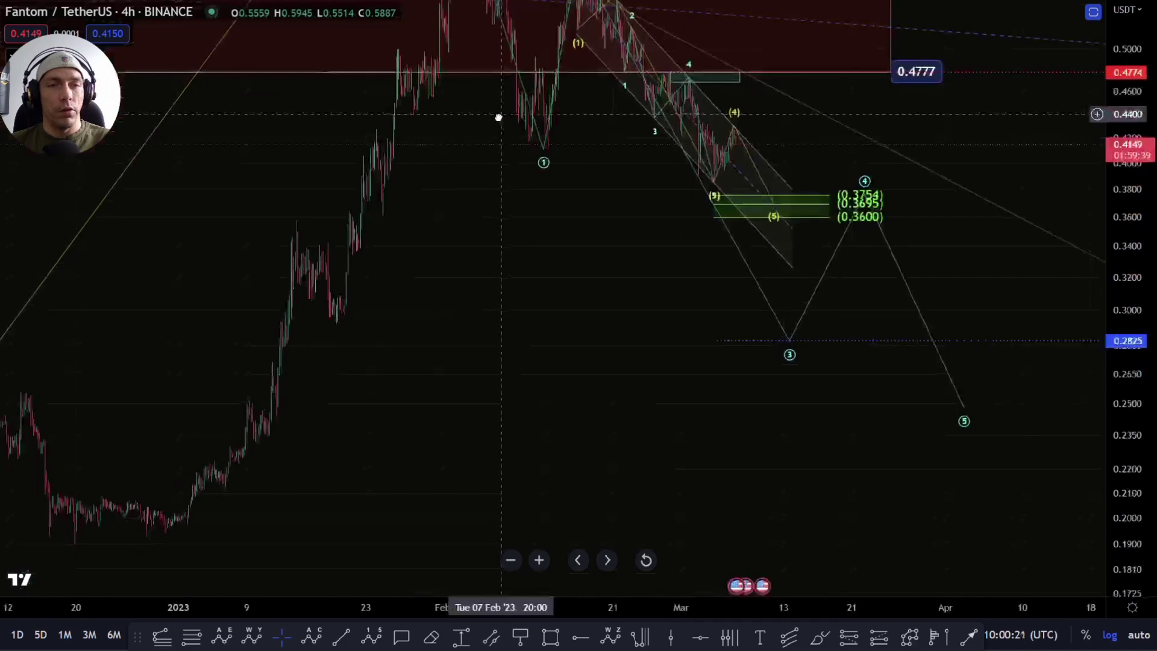
pyautogui.scroll(-2, 528, 286)
pyautogui.moveTo(528, 285); pyautogui.dragTo(471, 456)
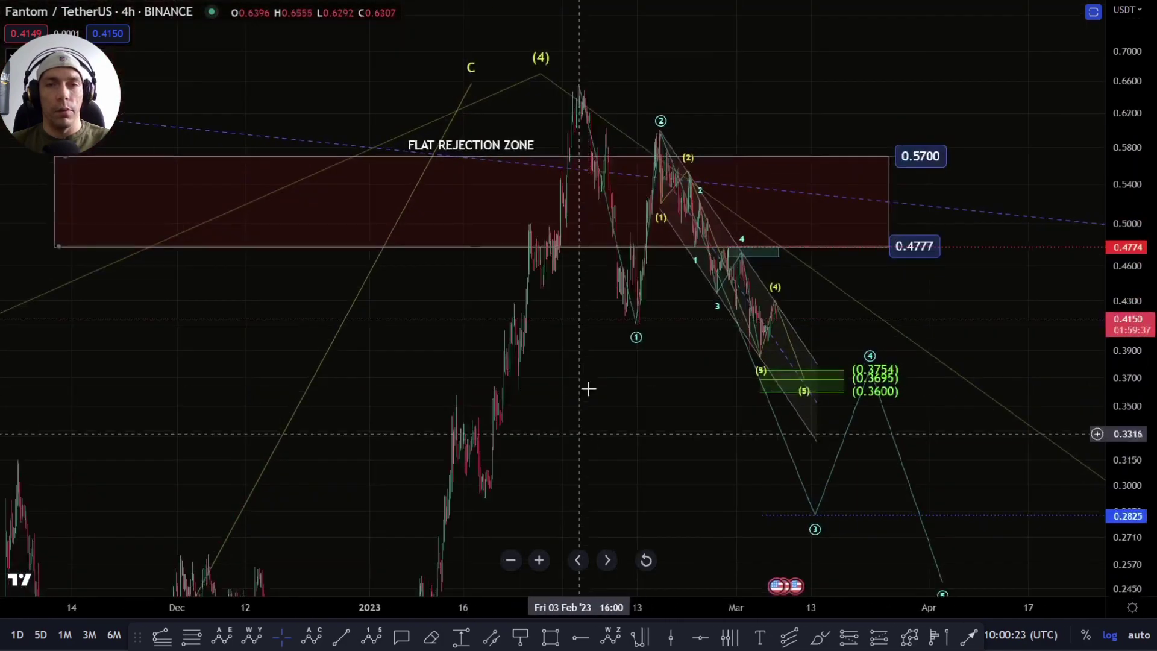
pyautogui.moveTo(668, 384); pyautogui.dragTo(531, 368)
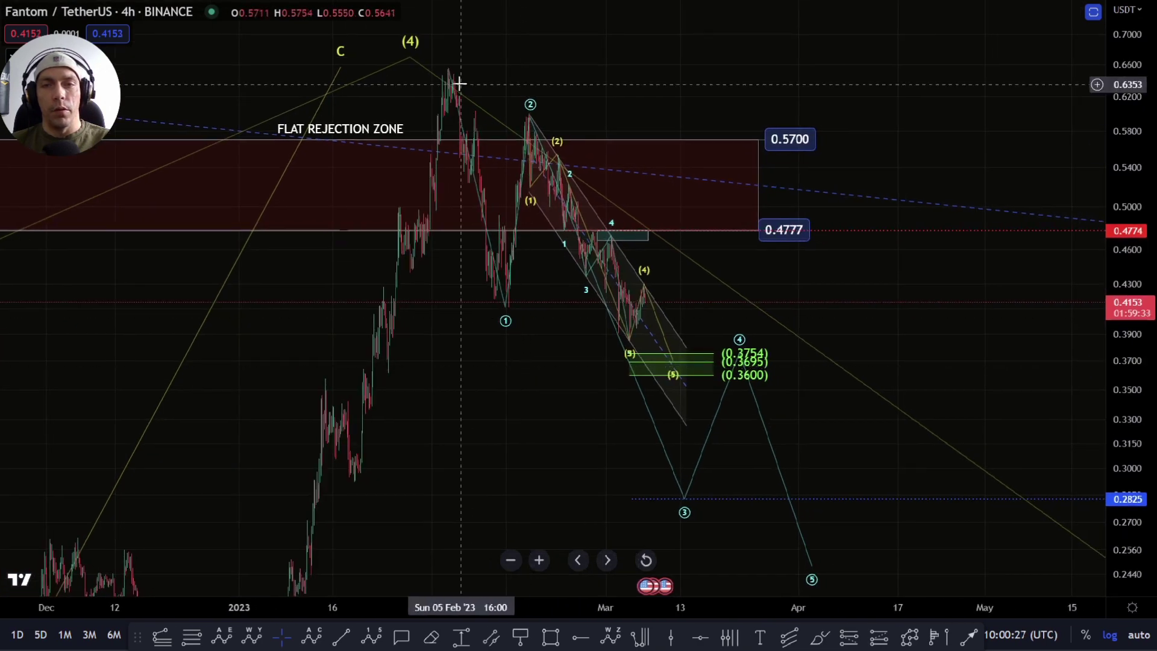
pyautogui.moveTo(906, 249); pyautogui.dragTo(688, 120)
pyautogui.moveTo(647, 208); pyautogui.dragTo(671, 309)
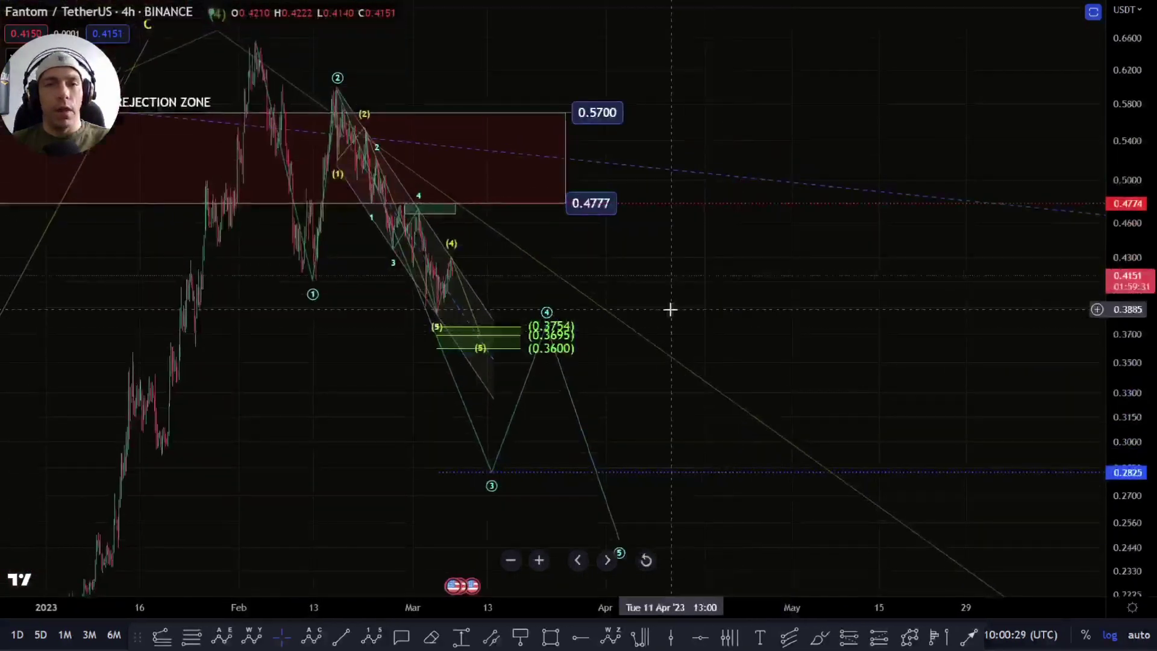
# Step: Brush the five-wave decline through circled waves 1 to 5, circling the wave 4 target, and delete the strokes
pyautogui.moveTo(1148, 400); pyautogui.dragTo(1156, 451)
pyautogui.click(818, 640)
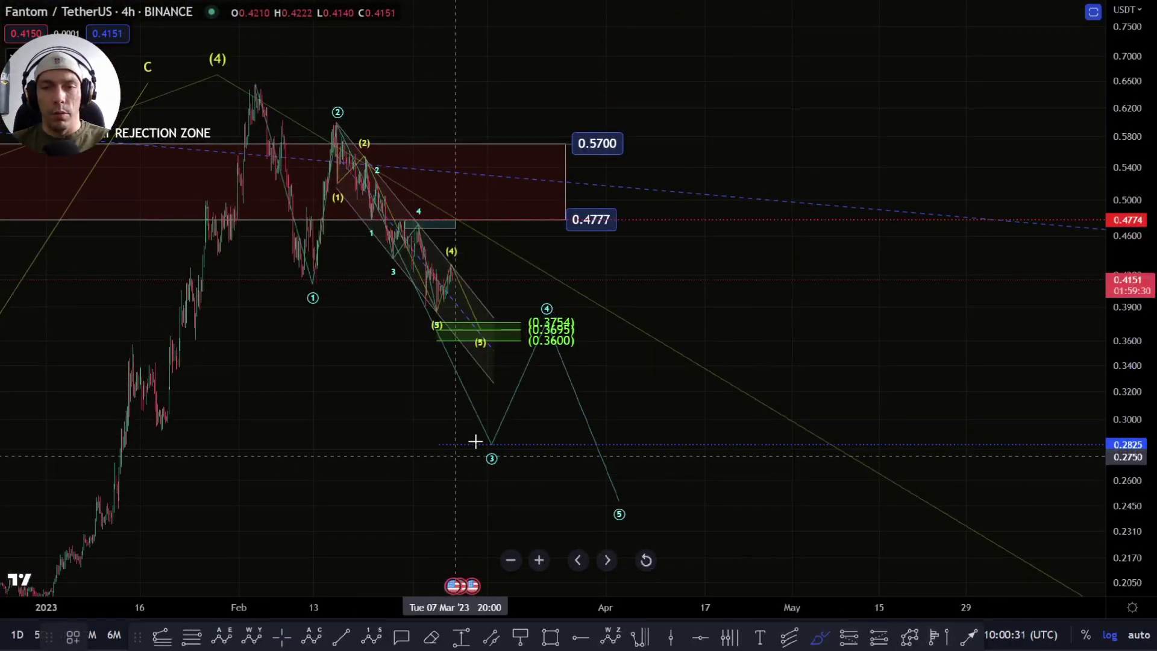
pyautogui.moveTo(502, 447); pyautogui.dragTo(481, 423)
pyautogui.press('Delete')
pyautogui.moveTo(266, 145)
pyautogui.mouseDown()
pyautogui.moveTo(308, 261)
pyautogui.moveTo(445, 370)
pyautogui.moveTo(480, 434)
pyautogui.moveTo(549, 311)
pyautogui.moveTo(574, 331)
pyautogui.moveTo(640, 510)
pyautogui.mouseUp()
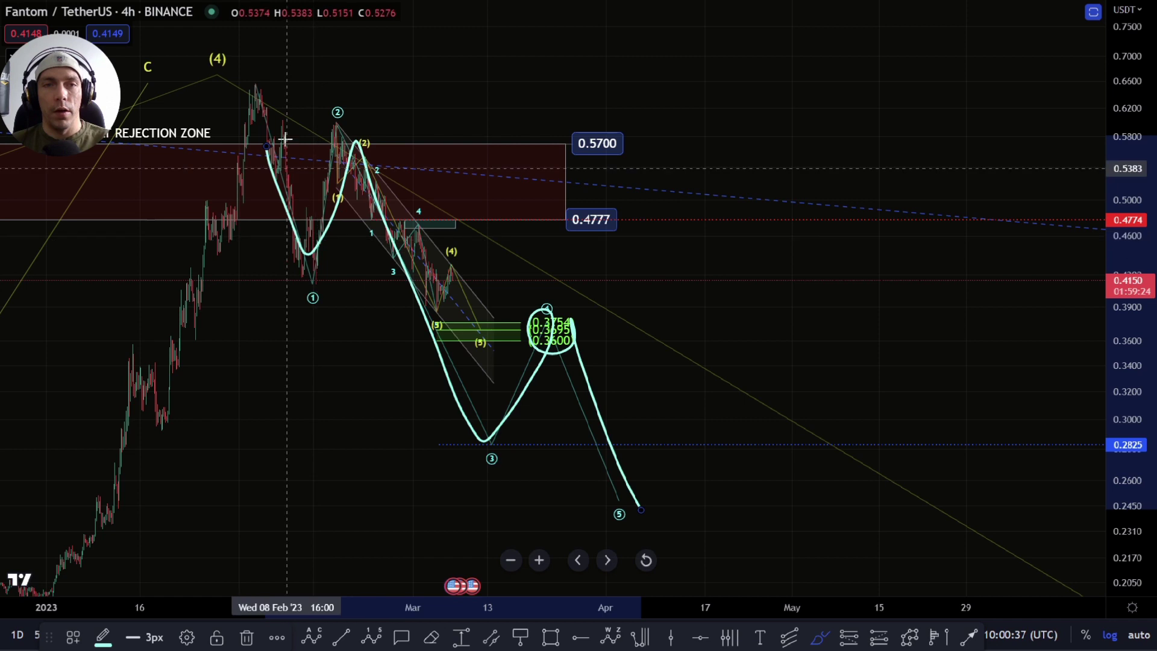
pyautogui.press('Delete')
# Step: Brush a falling curve from the rejection zone to about 0.2450, continue the decline below wave 5, and delete the strokes
pyautogui.moveTo(306, 133)
pyautogui.mouseDown()
pyautogui.moveTo(491, 350)
pyautogui.moveTo(578, 508)
pyautogui.mouseUp()
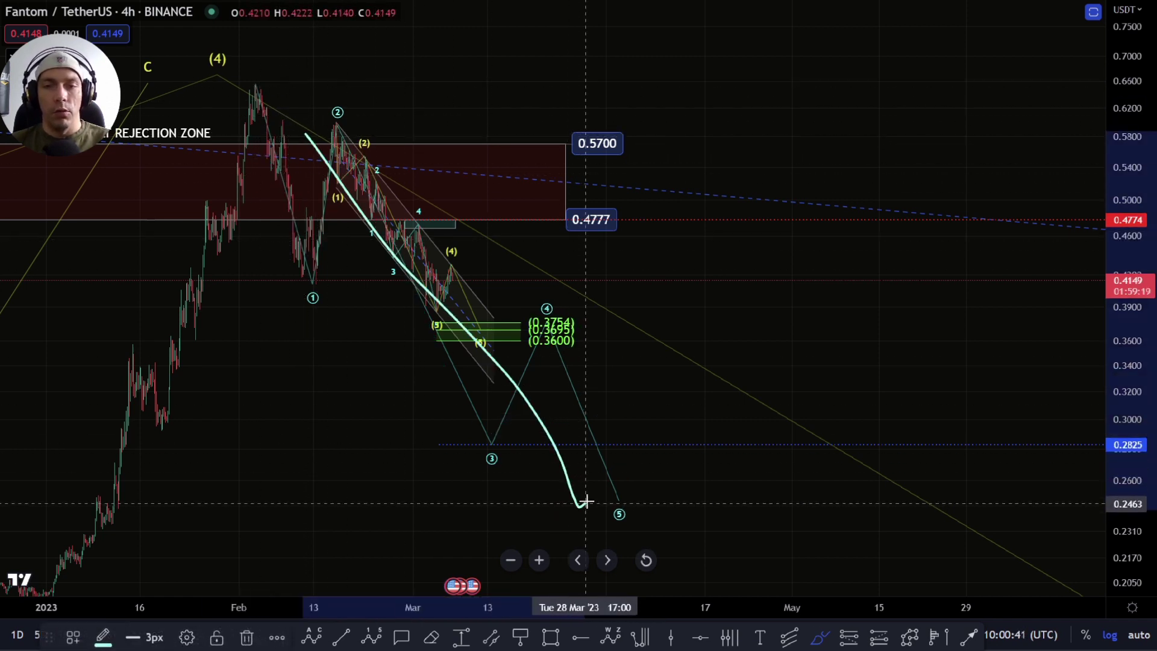
pyautogui.moveTo(618, 428)
pyautogui.mouseDown()
pyautogui.moveTo(704, 257)
pyautogui.moveTo(900, 548)
pyautogui.moveTo(920, 603)
pyautogui.mouseUp()
pyautogui.press('Delete')
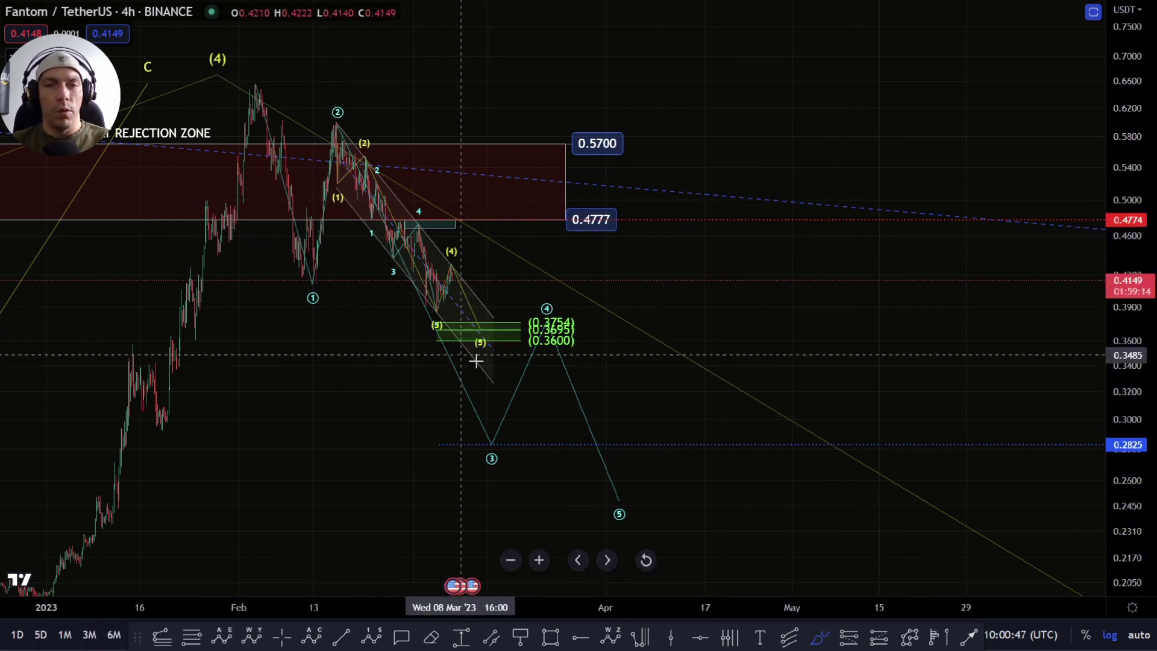
# Step: Examine the descending channel's yellow (4) and (5) waves and the green support zone at 0.3754, 0.3695 and 0.3600
pyautogui.scroll(-3, 482, 444)
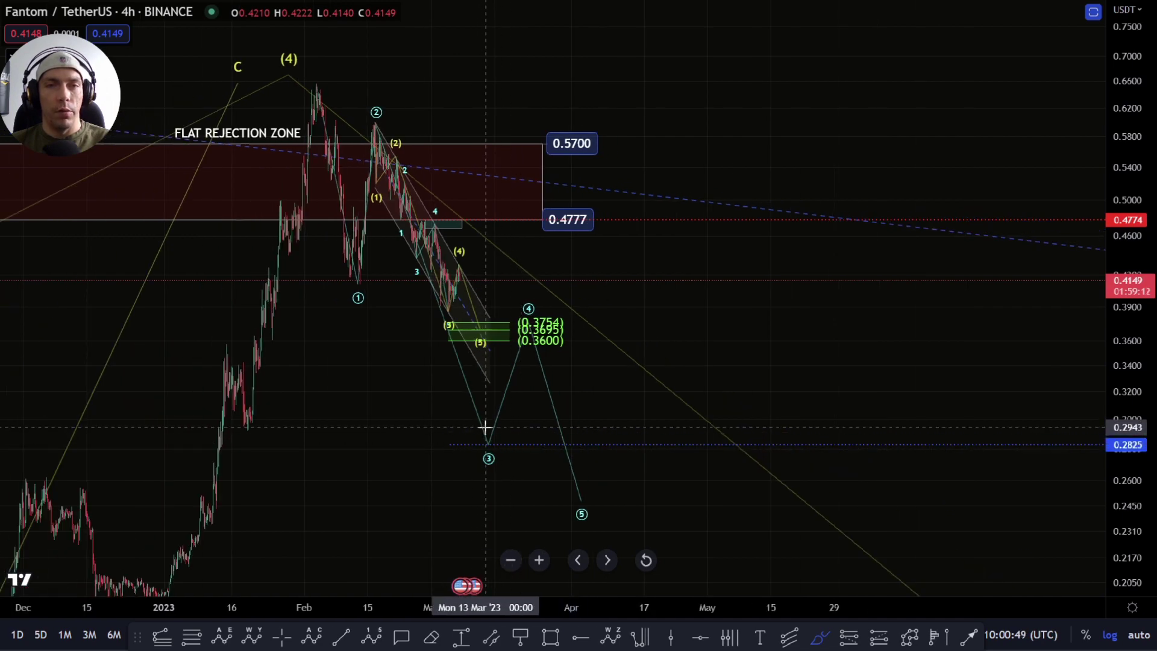
pyautogui.scroll(3, 485, 428)
pyautogui.scroll(3, 396, 333)
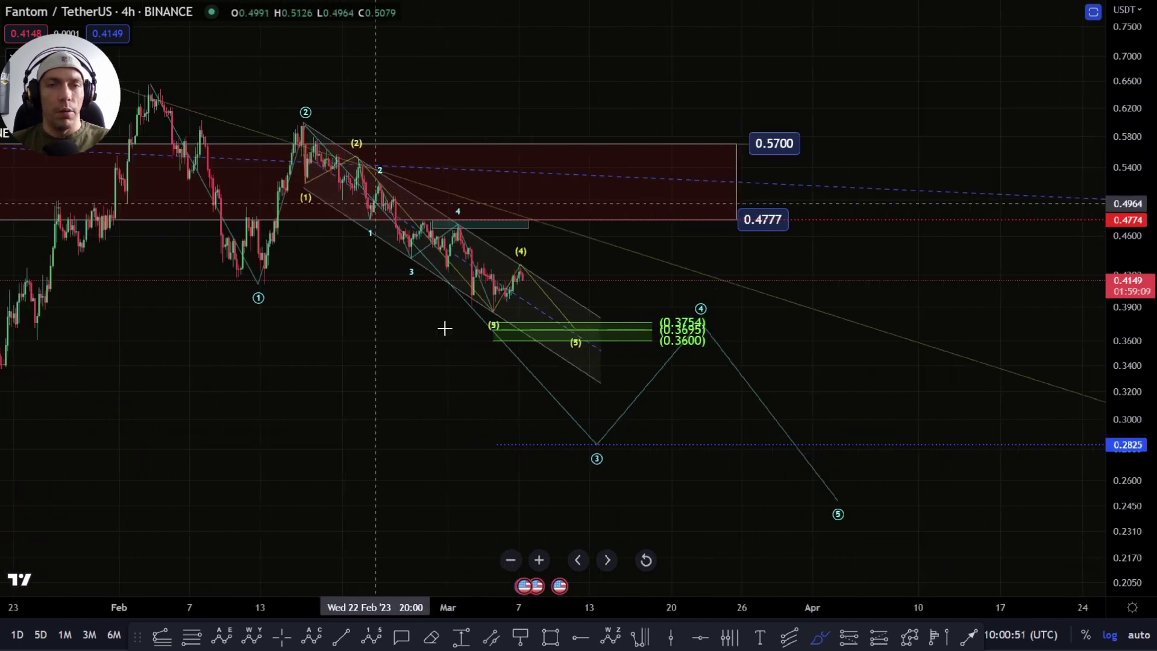
pyautogui.moveTo(600, 225); pyautogui.dragTo(574, 314)
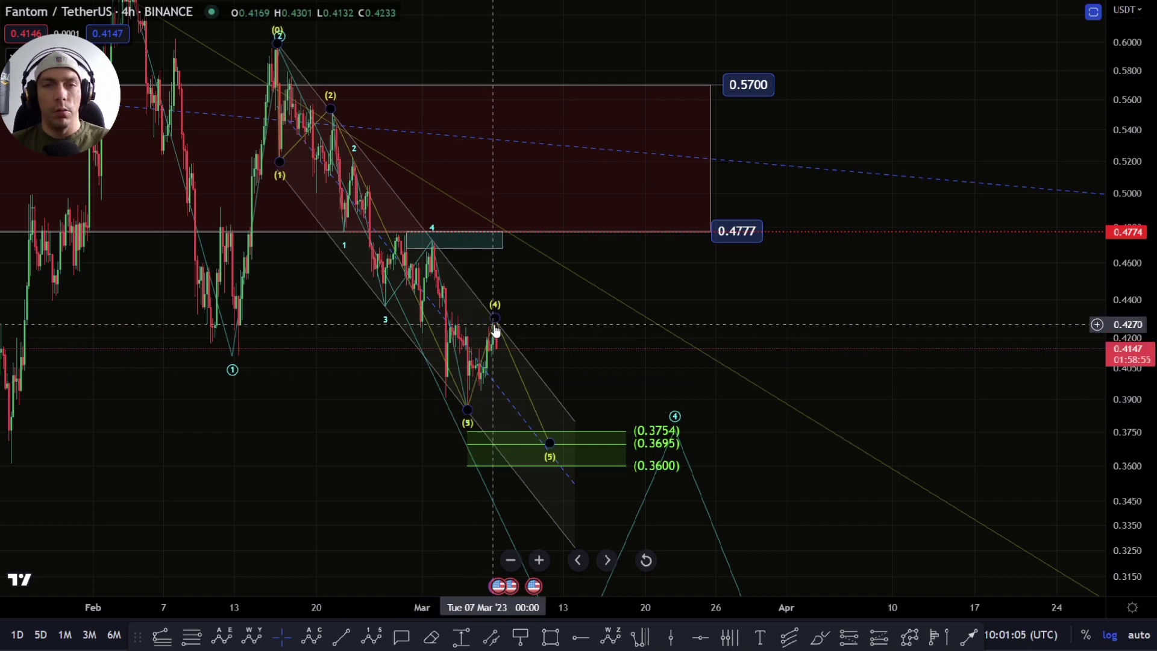
pyautogui.moveTo(589, 382); pyautogui.dragTo(588, 237)
pyautogui.scroll(4, 548, 324)
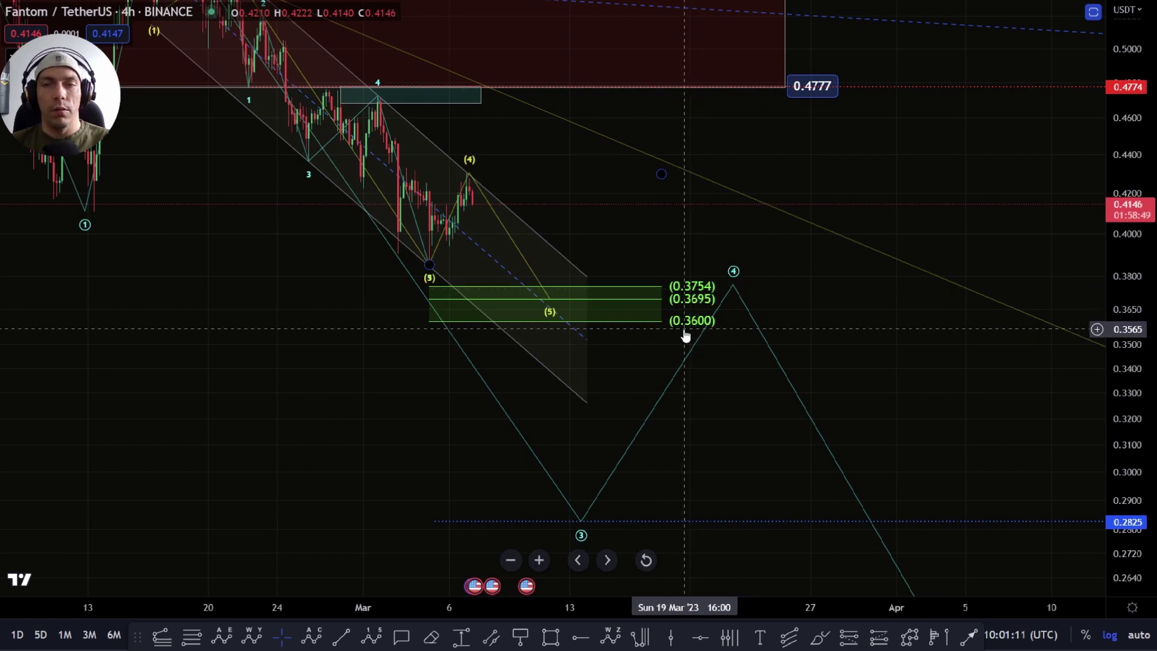
pyautogui.scroll(-3, 701, 331)
pyautogui.moveTo(665, 300); pyautogui.dragTo(604, 356)
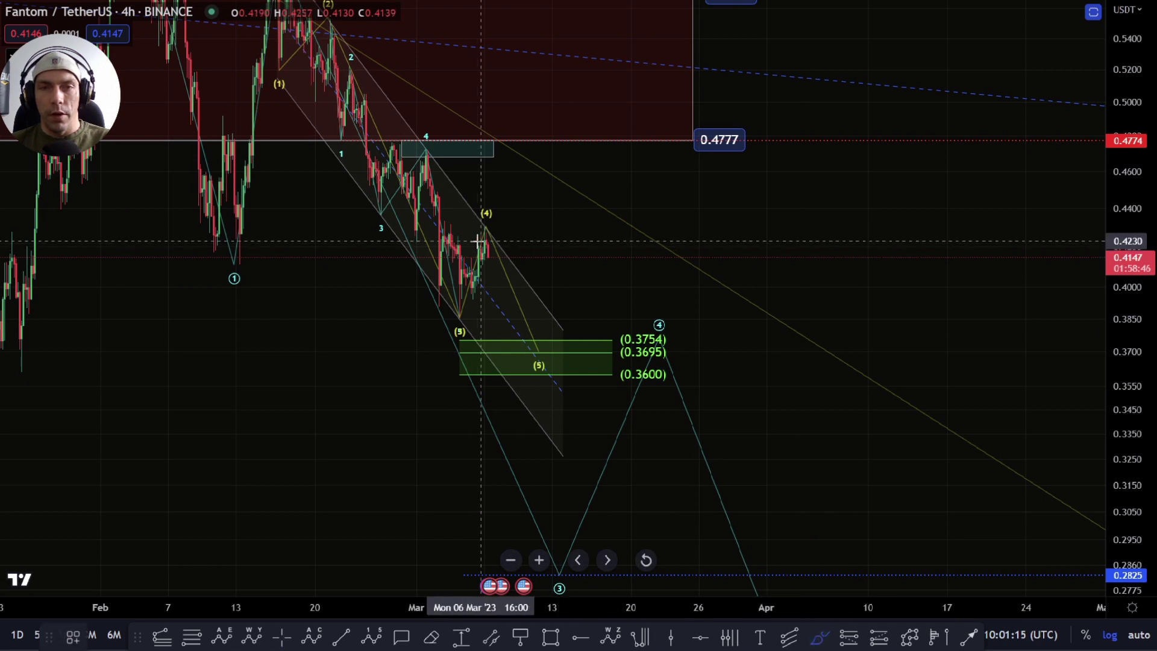
# Step: Brush the drop from yellow wave (4) into the green support zone, mark the zone with another stroke, and undo both
pyautogui.moveTo(489, 232); pyautogui.dragTo(509, 260)
pyautogui.moveTo(515, 313); pyautogui.dragTo(531, 405)
pyautogui.hotkey('ctrl', 'z')
pyautogui.moveTo(543, 332)
pyautogui.mouseDown()
pyautogui.moveTo(506, 382)
pyautogui.moveTo(484, 356)
pyautogui.moveTo(494, 371)
pyautogui.mouseUp()
pyautogui.hotkey('ctrl', 'z')
pyautogui.scroll(-1, 696, 315)
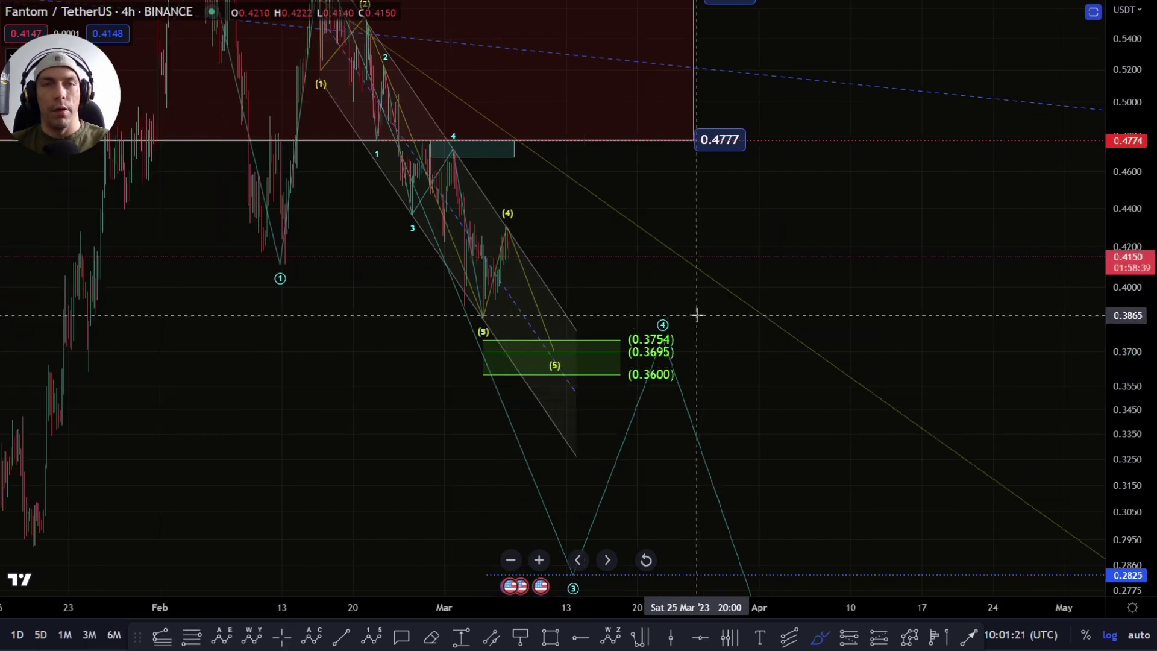
# Step: Brush the decline from the yellow (4) top toward circled wave 3 and a short mark beside it, deleting both strokes
pyautogui.scroll(-5, 1084, 331)
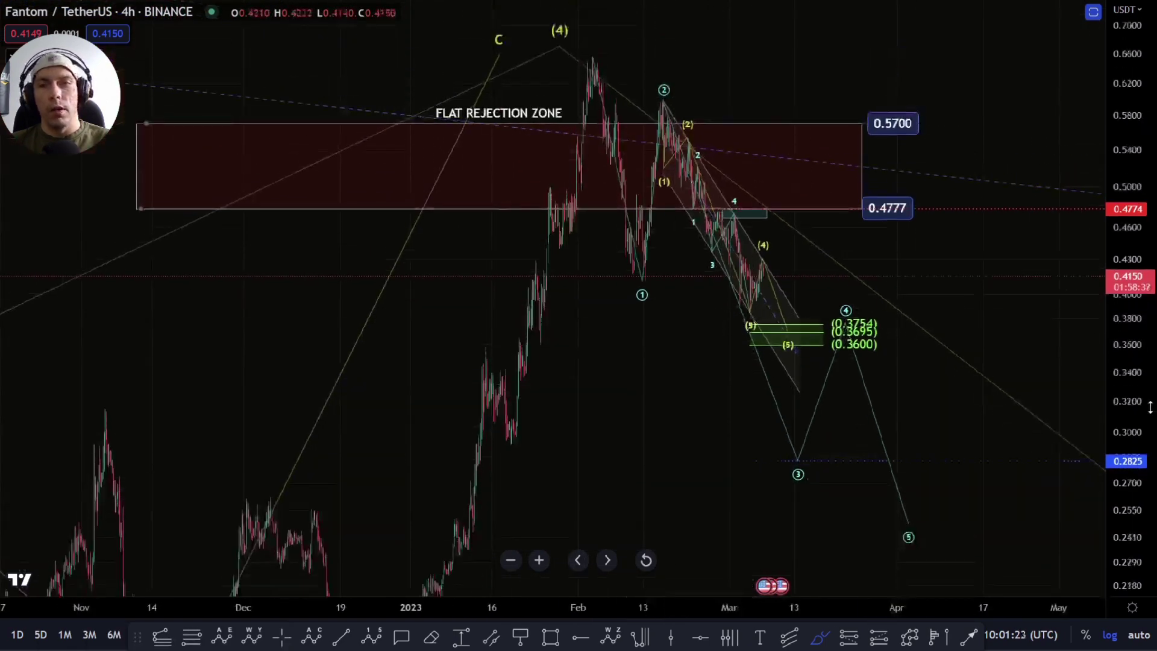
pyautogui.moveTo(548, 57)
pyautogui.mouseDown()
pyautogui.moveTo(602, 228)
pyautogui.moveTo(692, 102)
pyautogui.moveTo(792, 398)
pyautogui.mouseUp()
pyautogui.press('Delete')
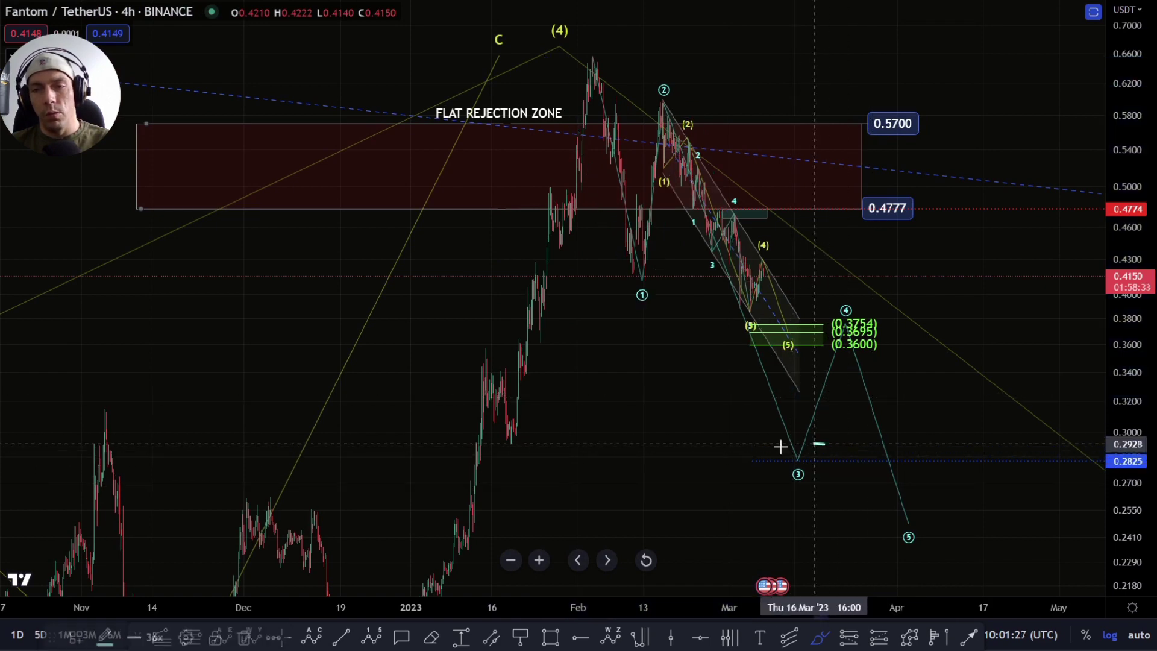
pyautogui.moveTo(783, 447); pyautogui.dragTo(824, 444)
pyautogui.press('Delete')
pyautogui.press('Escape')
# Step: Brush a three-wave fall into the green support zone, a rebound into the rejection zone and a steep drop, and undo all the strokes
pyautogui.moveTo(940, 416)
pyautogui.mouseDown()
pyautogui.moveTo(735, 400)
pyautogui.moveTo(718, 414)
pyautogui.mouseUp()
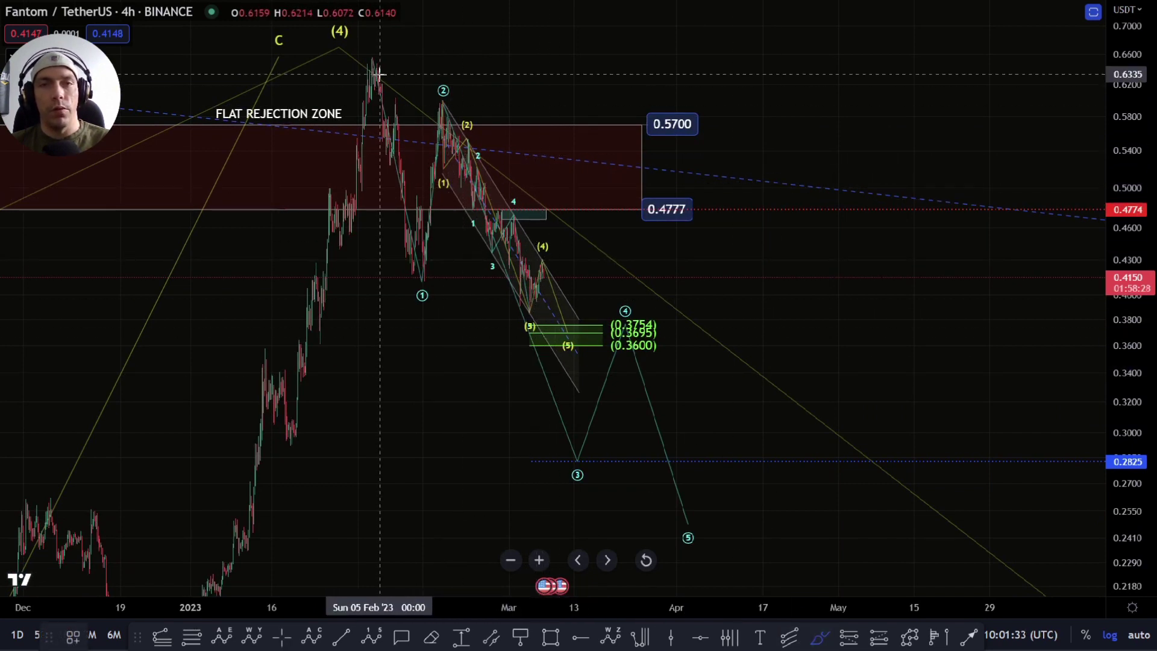
pyautogui.moveTo(373, 62); pyautogui.dragTo(416, 260)
pyautogui.moveTo(444, 203); pyautogui.dragTo(458, 103)
pyautogui.moveTo(458, 101); pyautogui.dragTo(550, 342)
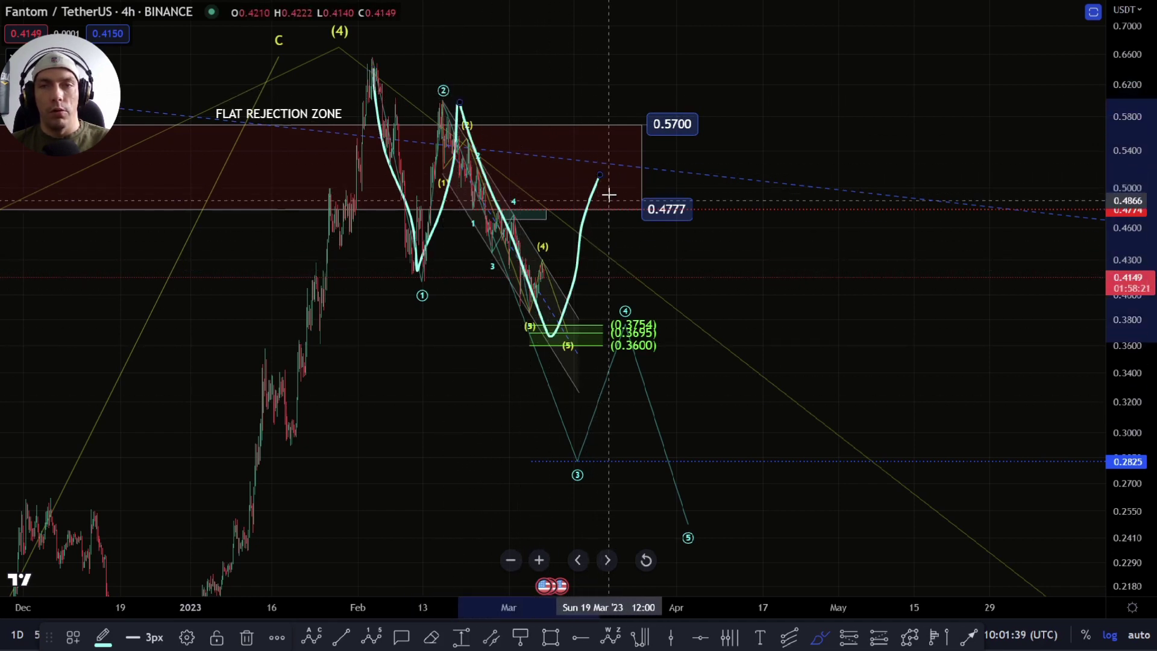
pyautogui.moveTo(601, 175); pyautogui.dragTo(677, 595)
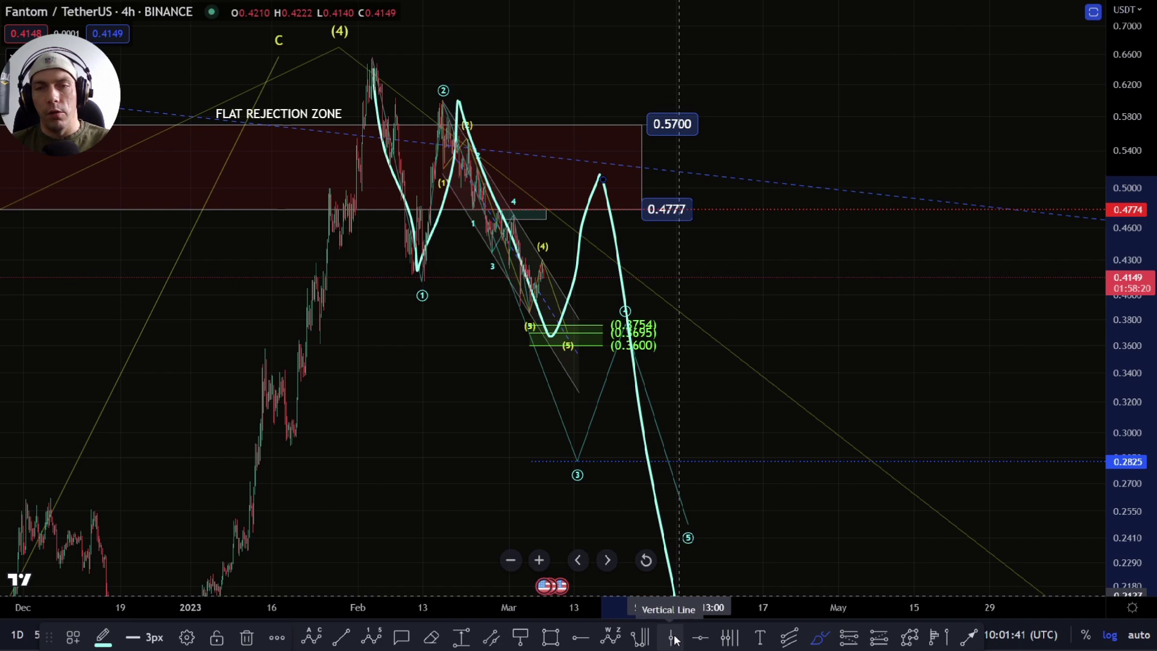
pyautogui.hotkey('ctrl', 'z')
pyautogui.hotkey('ctrl', 'z')
pyautogui.hotkey('ctrl', 'z')
pyautogui.hotkey('ctrl', 'z')
pyautogui.scroll(5, 509, 422)
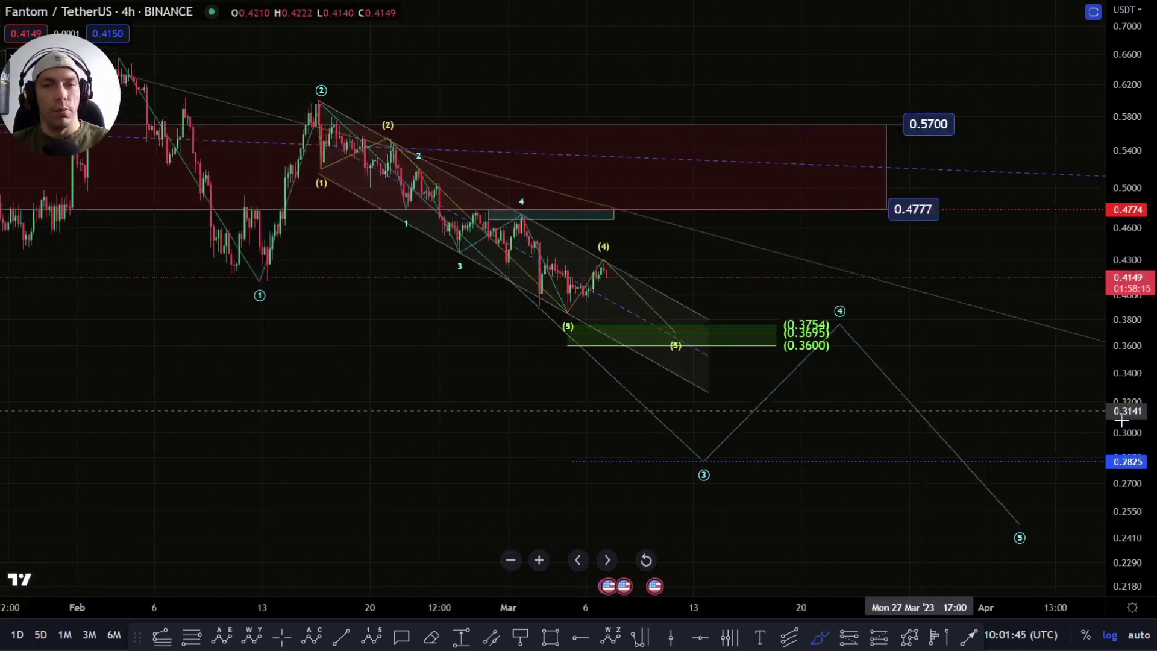
# Step: Hide the 5 wave BD drawing group and show the ABC Up MA group on the chart
pyautogui.moveTo(1125, 418); pyautogui.dragTo(1125, 317)
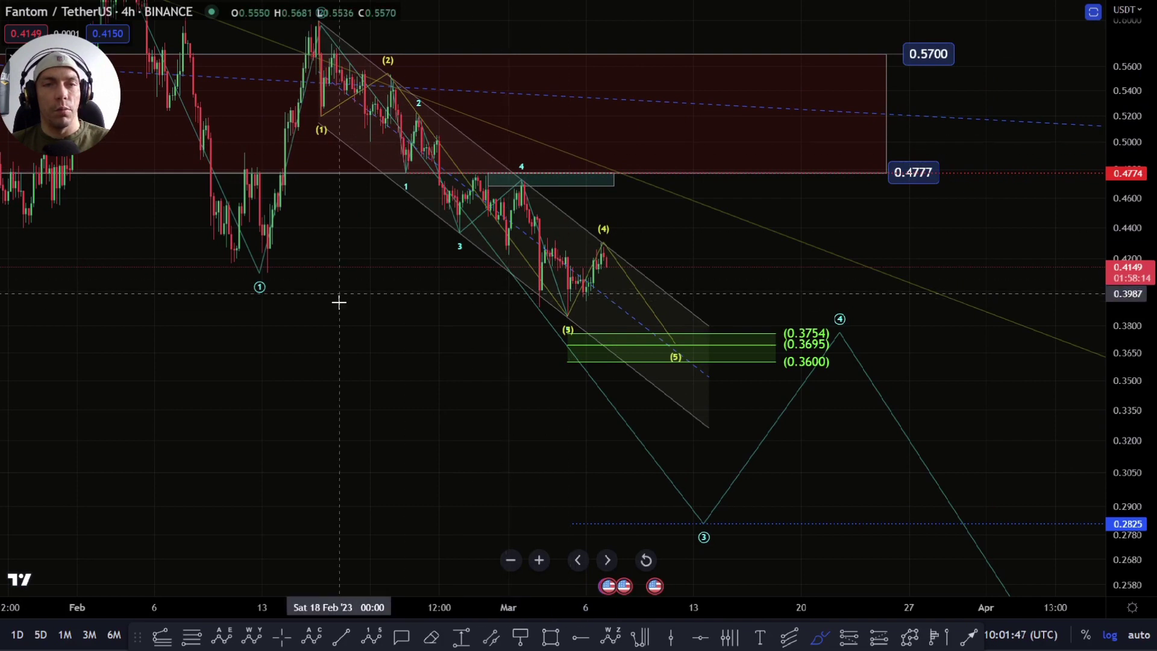
pyautogui.scroll(-2, 401, 302)
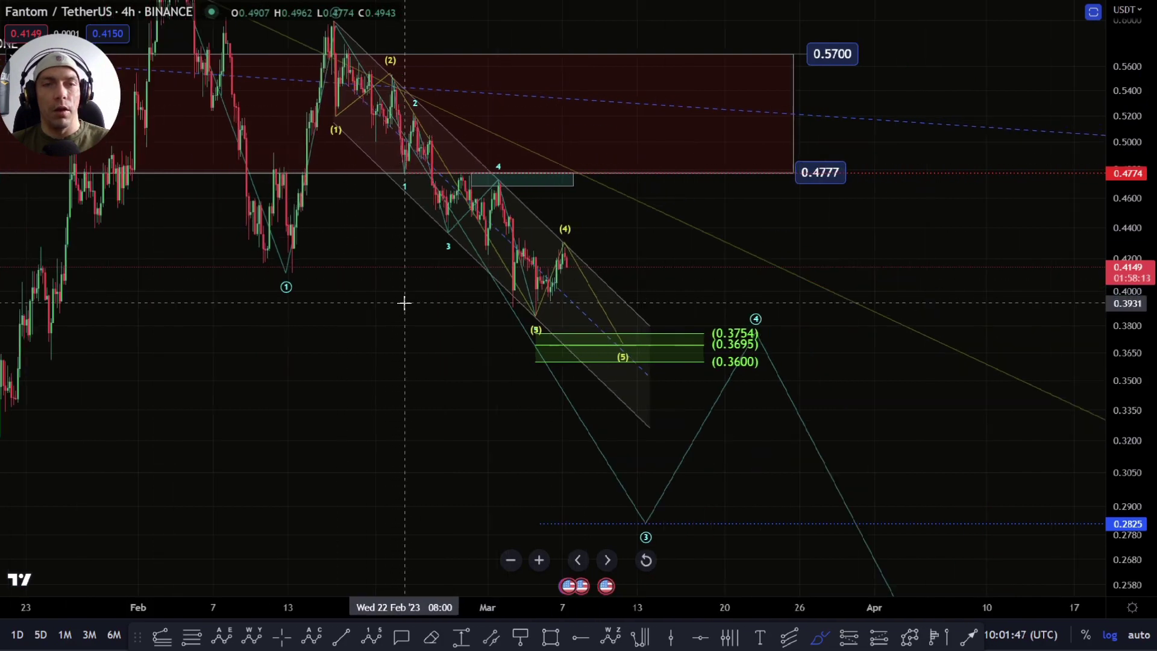
pyautogui.rightClick(512, 446)
pyautogui.click(561, 485)
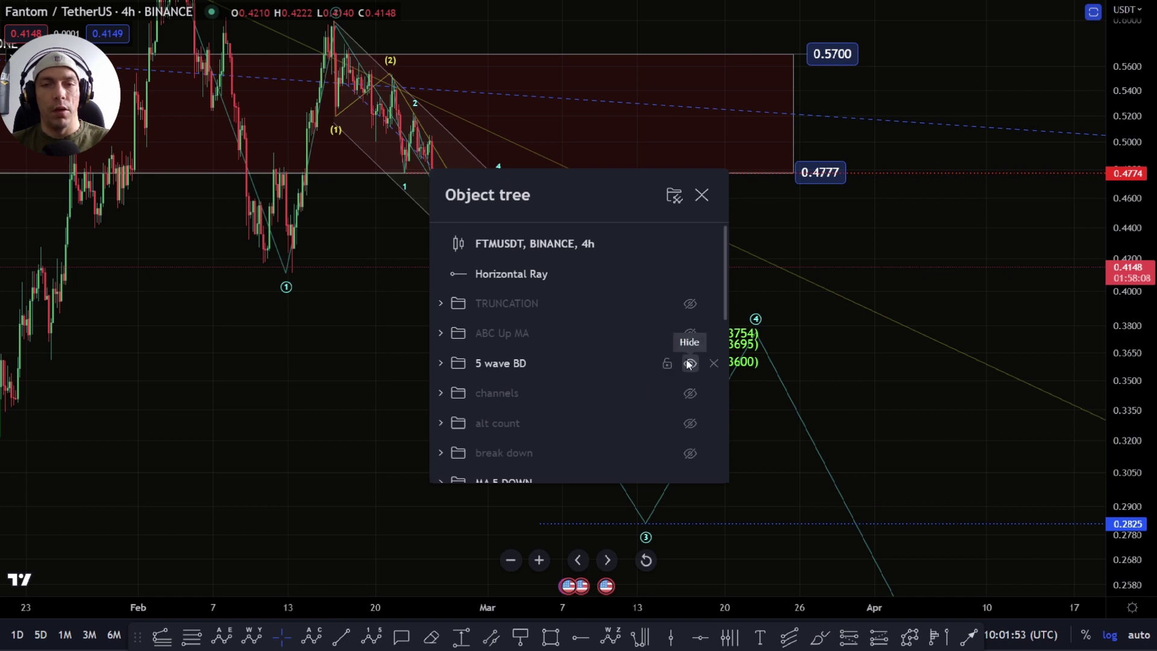
pyautogui.click(690, 363)
pyautogui.click(691, 335)
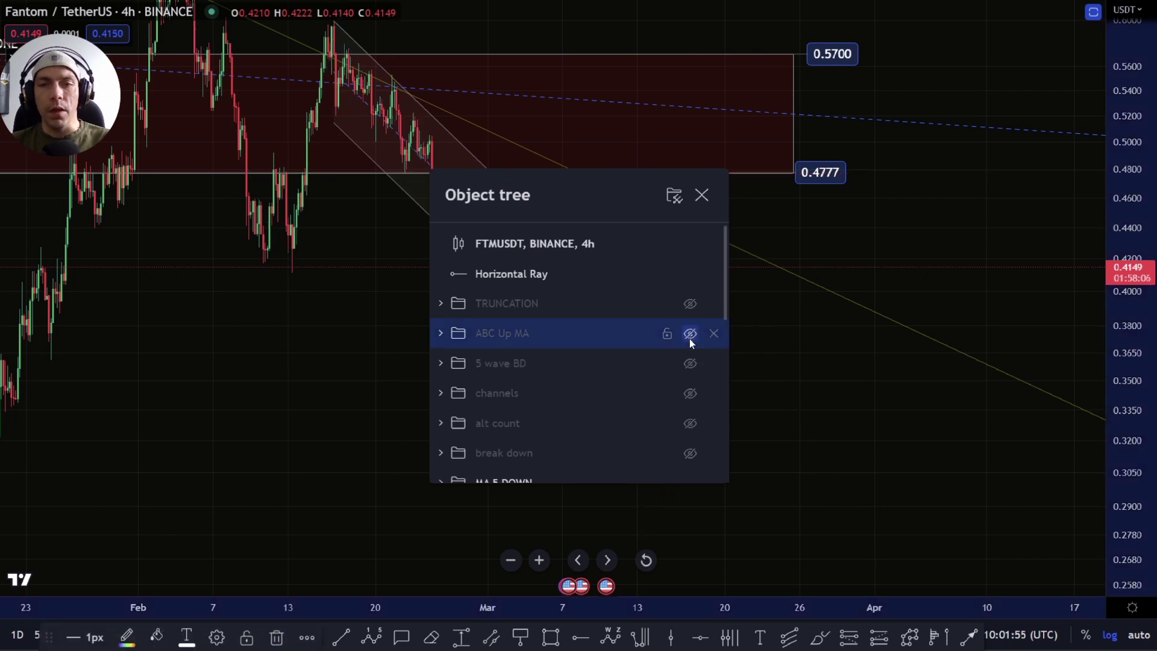
pyautogui.click(827, 354)
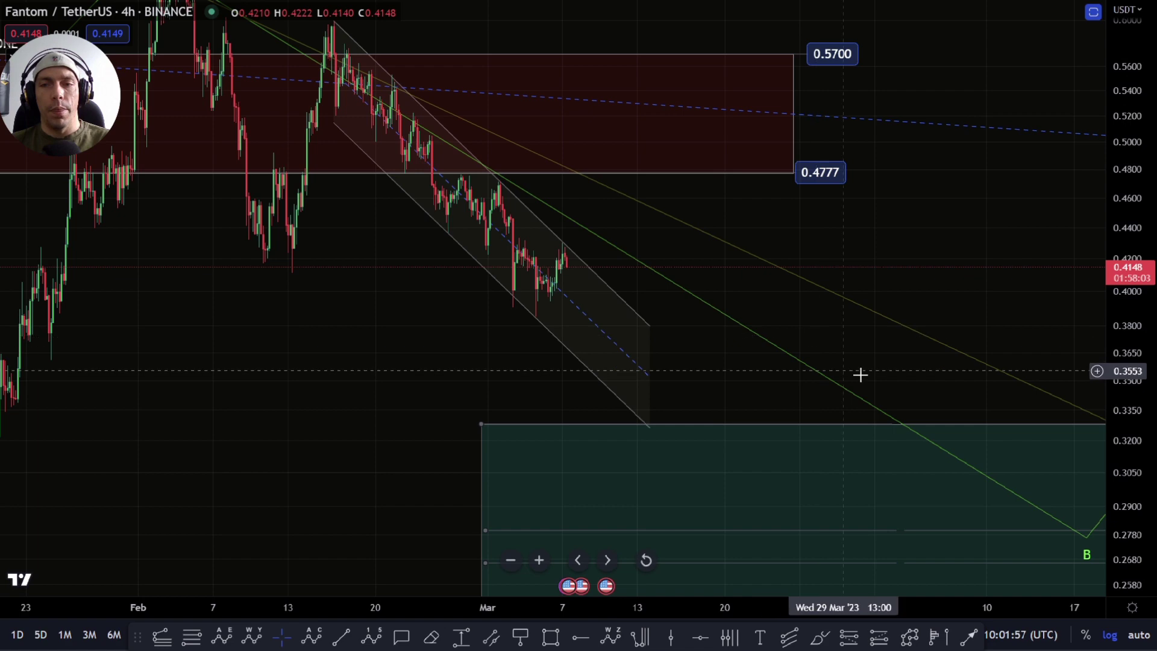
# Step: Brush a mark beside the green rally from wave B and another near the wave A top, deleting both strokes
pyautogui.scroll(-5, 838, 365)
pyautogui.moveTo(880, 388); pyautogui.dragTo(599, 209)
pyautogui.moveTo(1143, 335); pyautogui.dragTo(1155, 452)
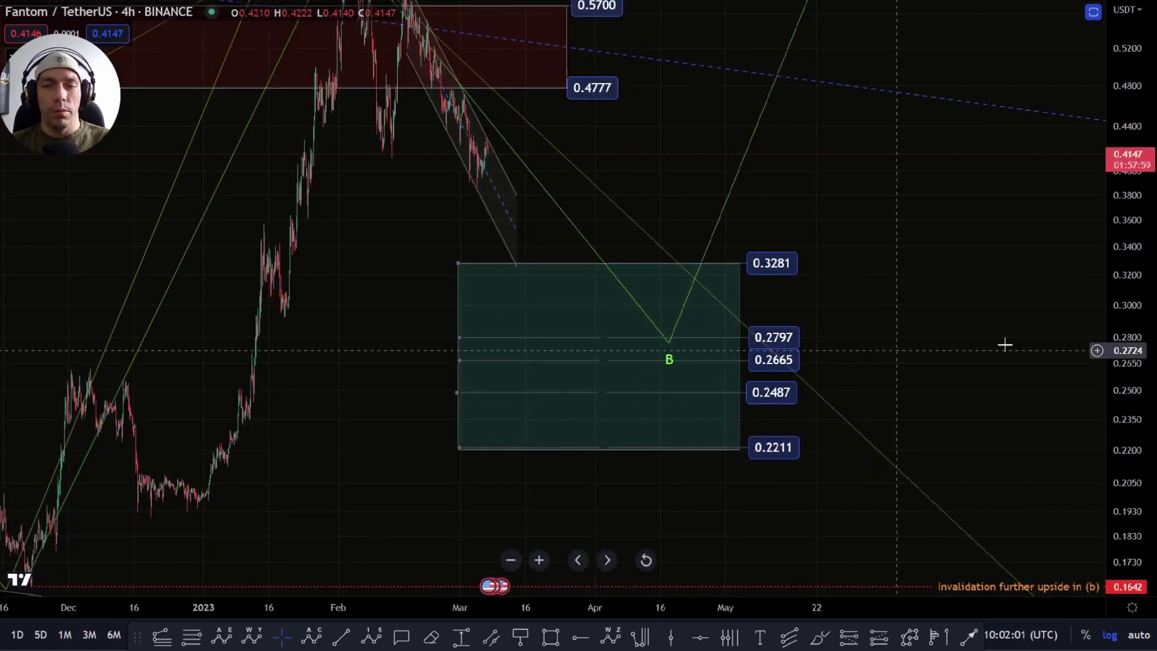
pyautogui.moveTo(1145, 344); pyautogui.dragTo(1149, 373)
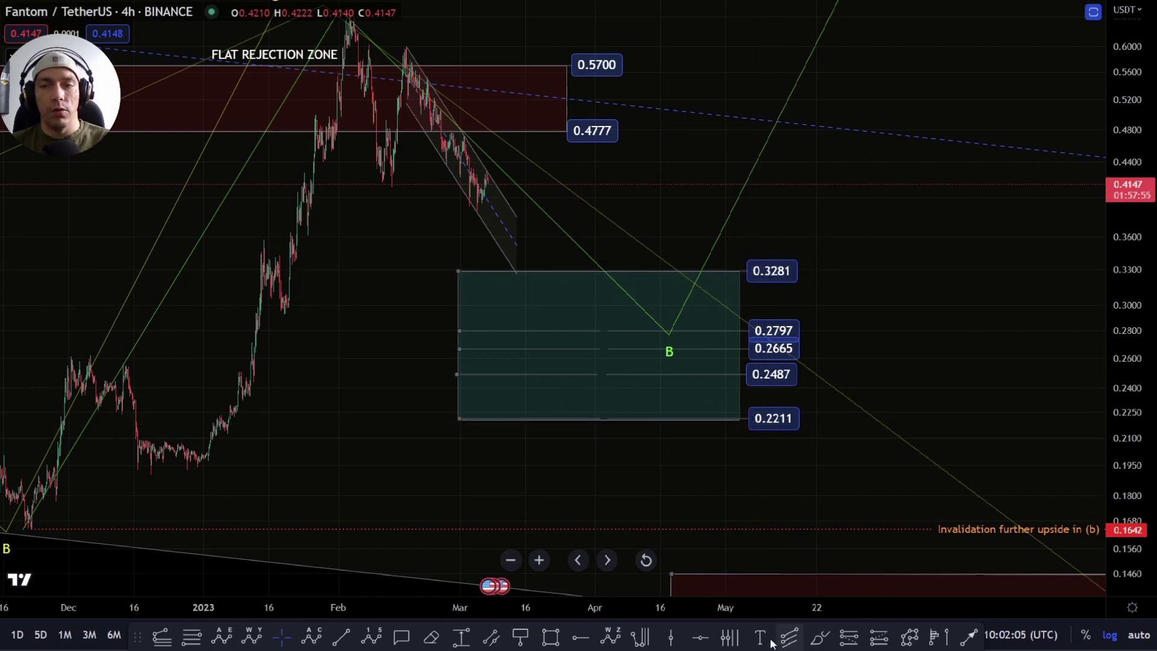
pyautogui.click(820, 637)
pyautogui.moveTo(786, 246)
pyautogui.mouseDown()
pyautogui.moveTo(387, 255)
pyautogui.moveTo(395, 446)
pyautogui.moveTo(780, 401)
pyautogui.moveTo(787, 253)
pyautogui.mouseUp()
pyautogui.press('Delete')
pyautogui.scroll(-2, 422, 104)
pyautogui.moveTo(305, 47)
pyautogui.mouseDown()
pyautogui.moveTo(242, 69)
pyautogui.moveTo(261, 88)
pyautogui.mouseUp()
pyautogui.press('Delete')
pyautogui.press('Escape')
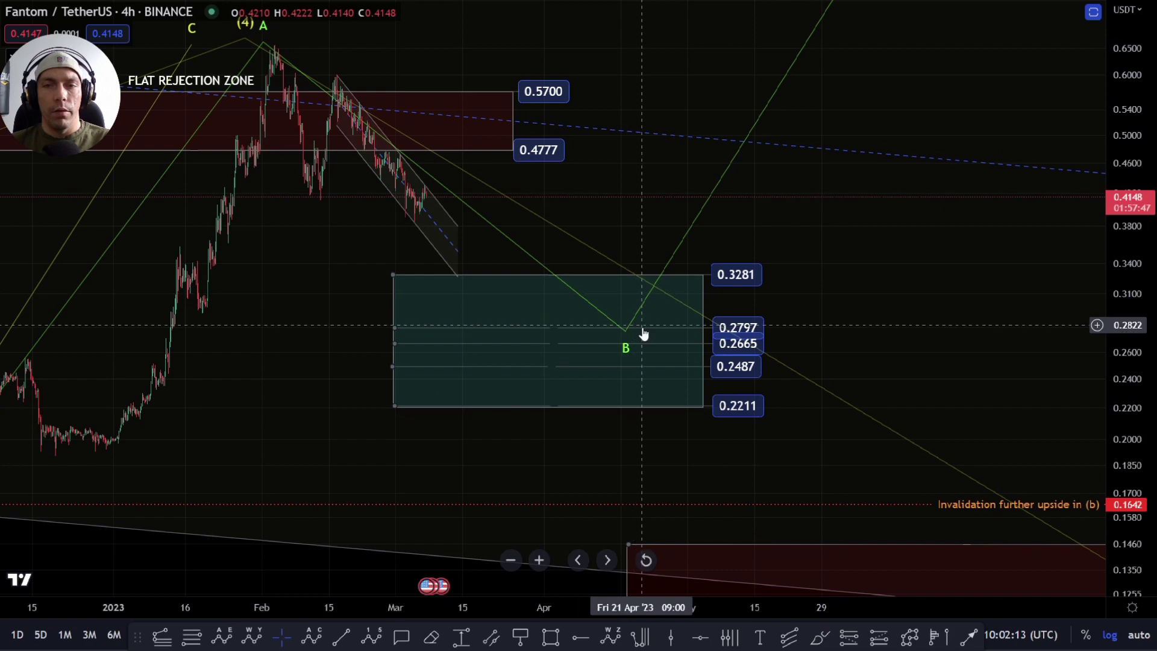
# Step: Hide the ABC Up MA drawing group and show the TRUNCATION group with its green wave B support zone
pyautogui.rightClick(641, 327)
pyautogui.click(727, 477)
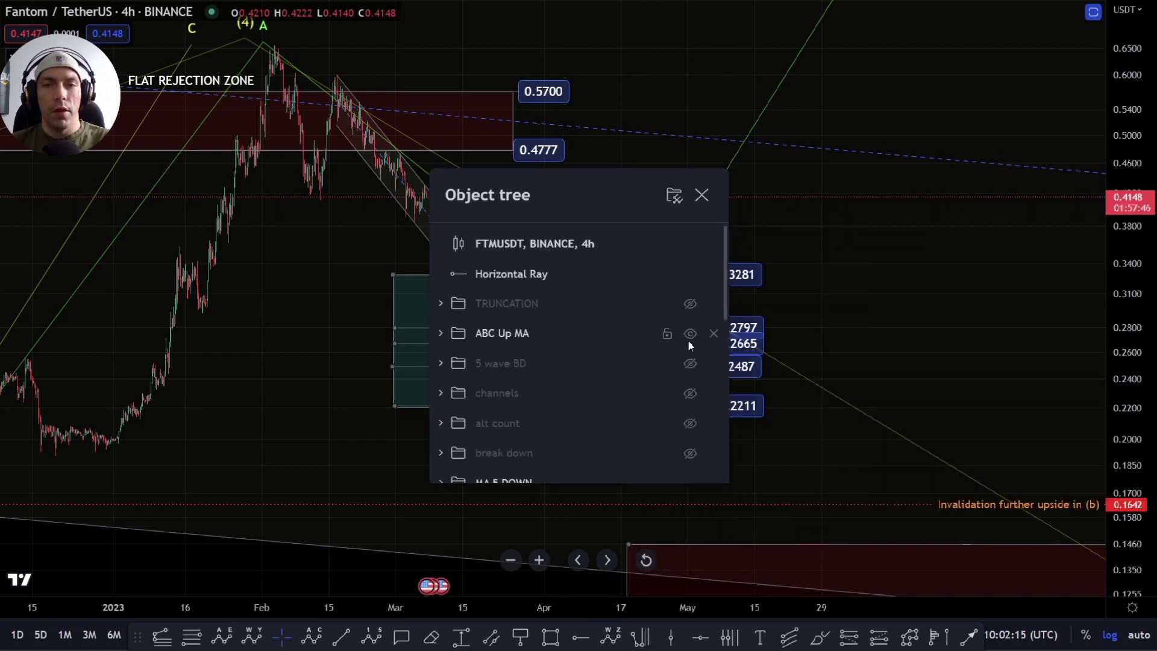
pyautogui.click(689, 333)
pyautogui.click(690, 303)
pyautogui.press('Escape')
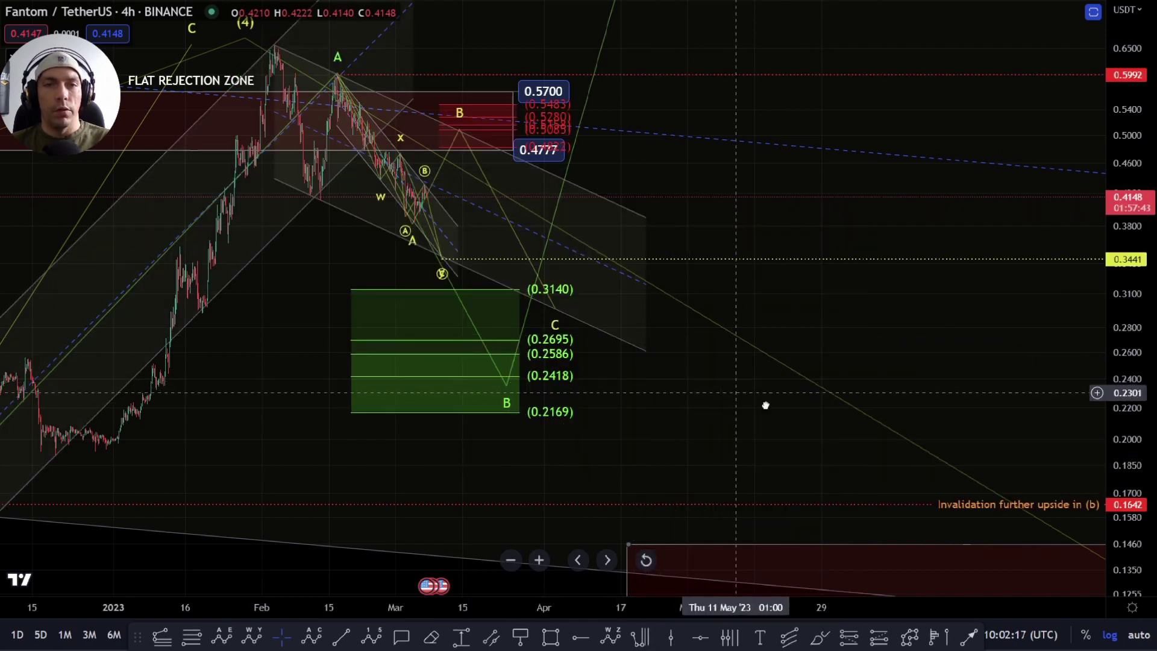
pyautogui.moveTo(640, 360); pyautogui.dragTo(767, 399)
pyautogui.scroll(2, 652, 365)
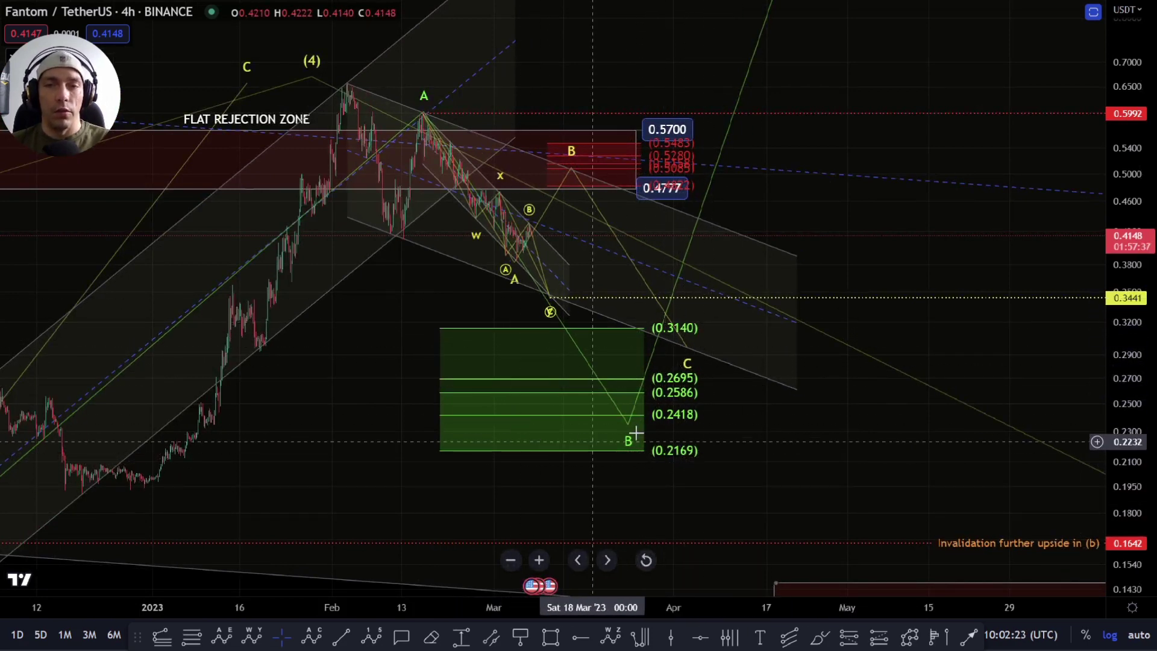
# Step: Hide the TRUNCATION drawing group and show the alt count group with its circled iv and v waves
pyautogui.rightClick(762, 451)
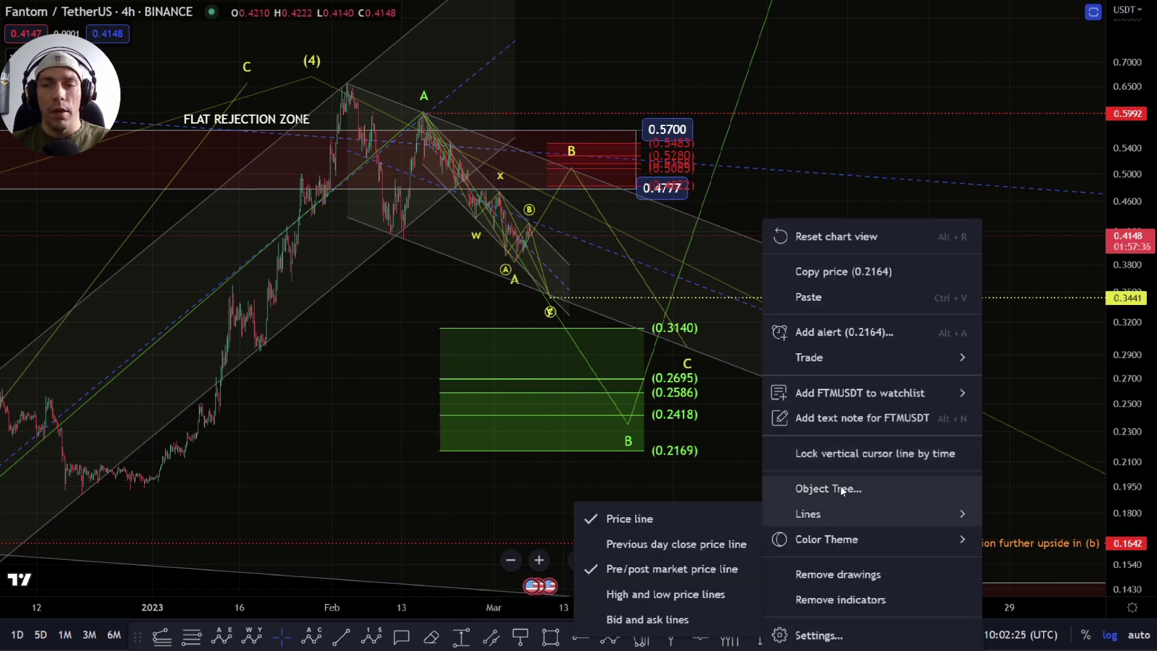
pyautogui.click(820, 489)
pyautogui.click(690, 304)
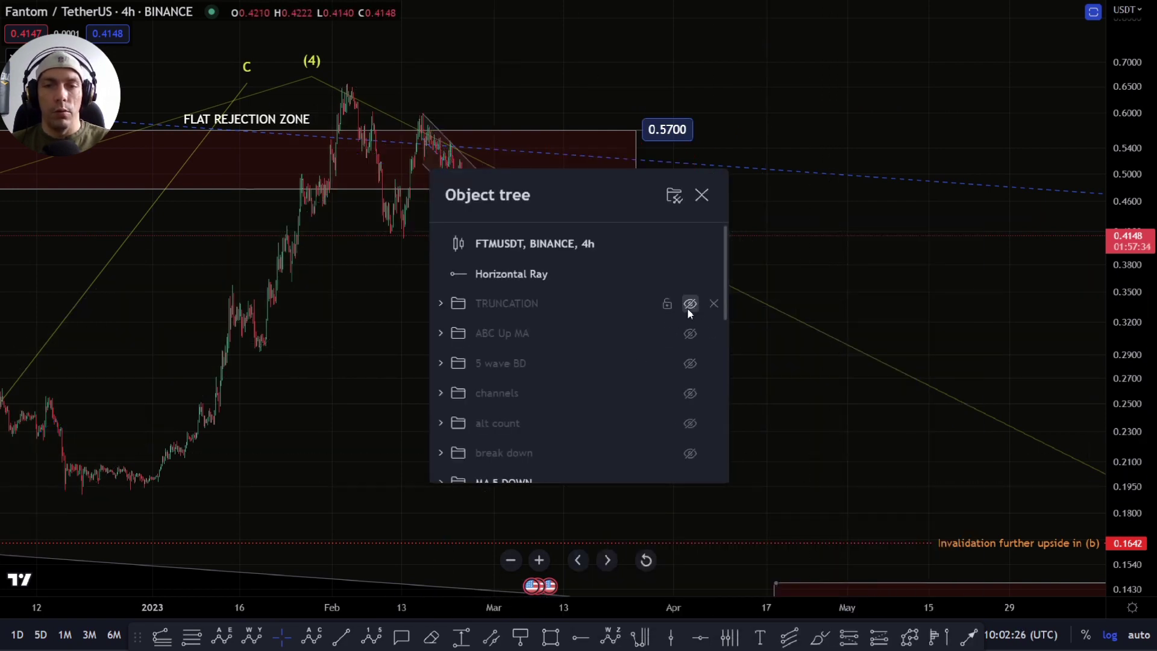
pyautogui.click(691, 422)
pyautogui.click(910, 331)
pyautogui.scroll(3, 691, 374)
pyautogui.moveTo(720, 375); pyautogui.dragTo(911, 529)
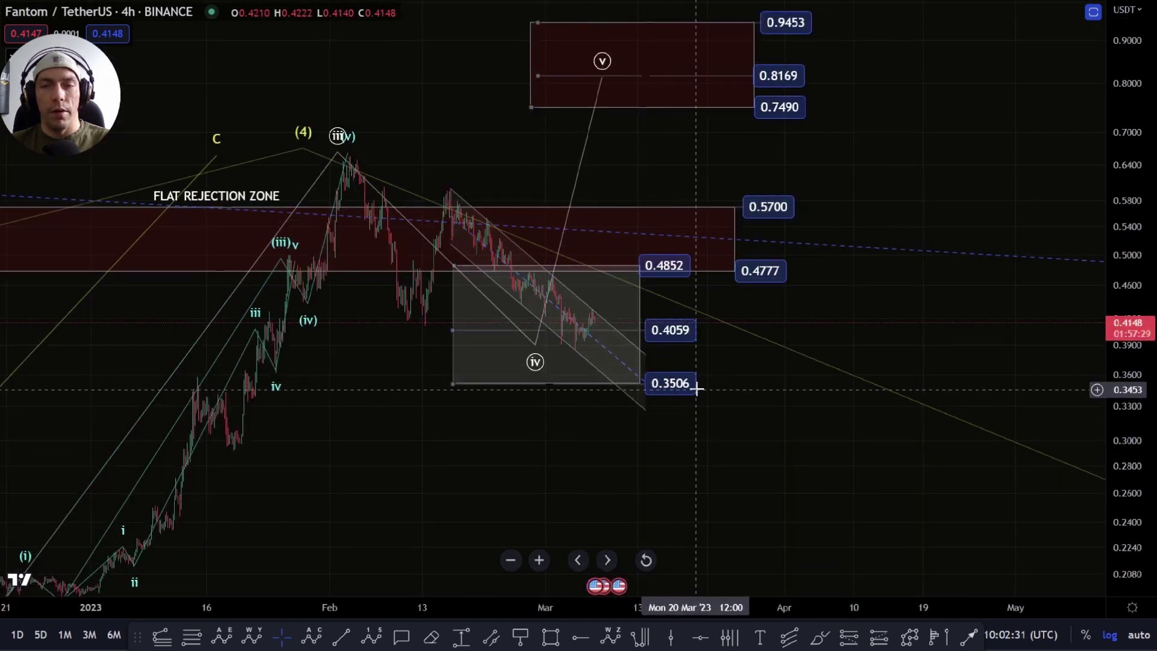
# Step: Brush a mark across the lower part of the grey wave iv zone and the decline from circled wave iii, undoing both
pyautogui.moveTo(1126, 404); pyautogui.dragTo(1126, 322)
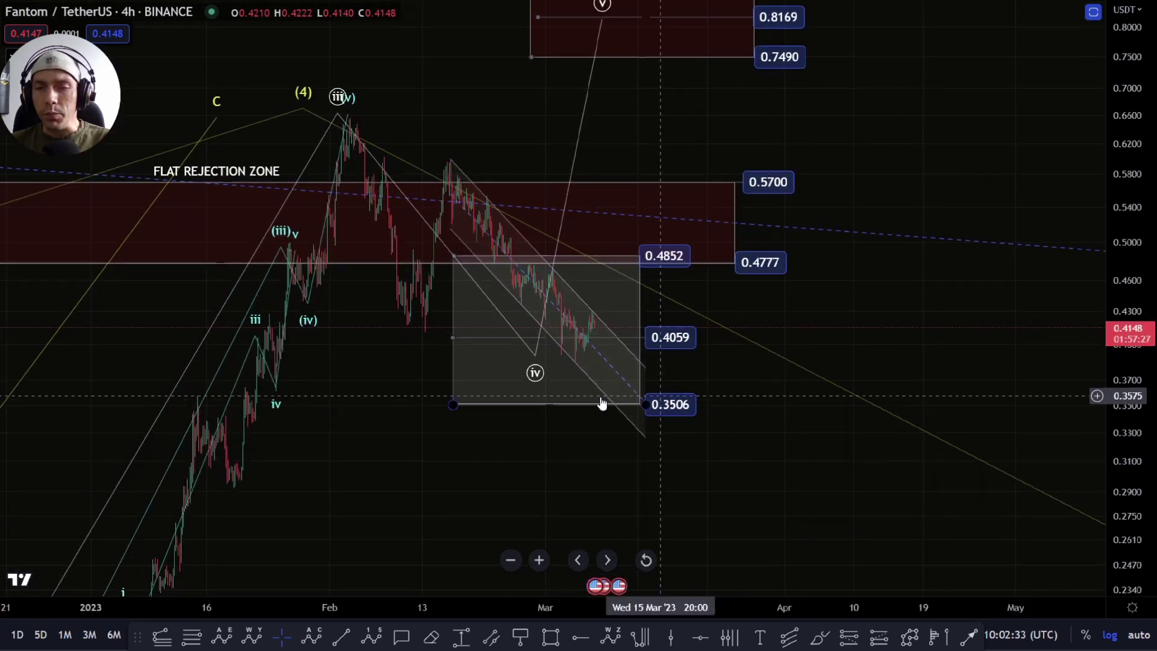
pyautogui.moveTo(676, 374)
pyautogui.mouseDown()
pyautogui.moveTo(444, 372)
pyautogui.moveTo(522, 429)
pyautogui.moveTo(501, 403)
pyautogui.mouseUp()
pyautogui.hotkey('ctrl', 'z')
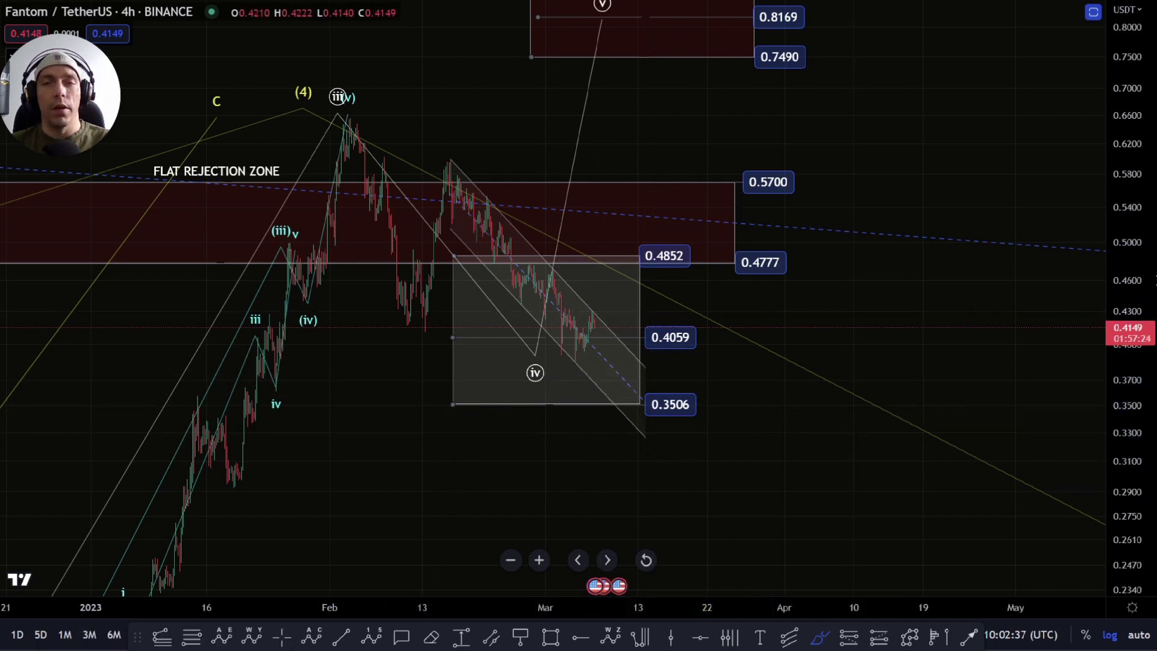
pyautogui.moveTo(361, 121)
pyautogui.mouseDown()
pyautogui.moveTo(405, 268)
pyautogui.moveTo(555, 343)
pyautogui.moveTo(569, 362)
pyautogui.mouseUp()
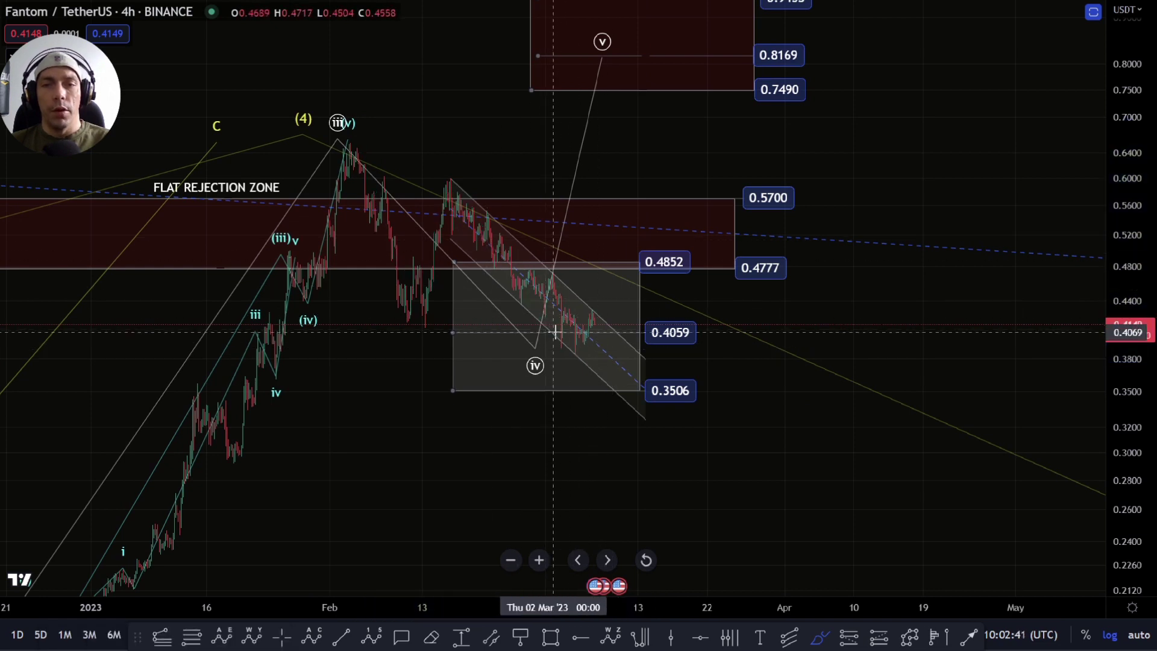
# Step: Brush a short drop in the grey zone, the three-part decline from circled wave iii and a rally into the red target zone, undoing all strokes
pyautogui.moveTo(593, 314); pyautogui.dragTo(605, 378)
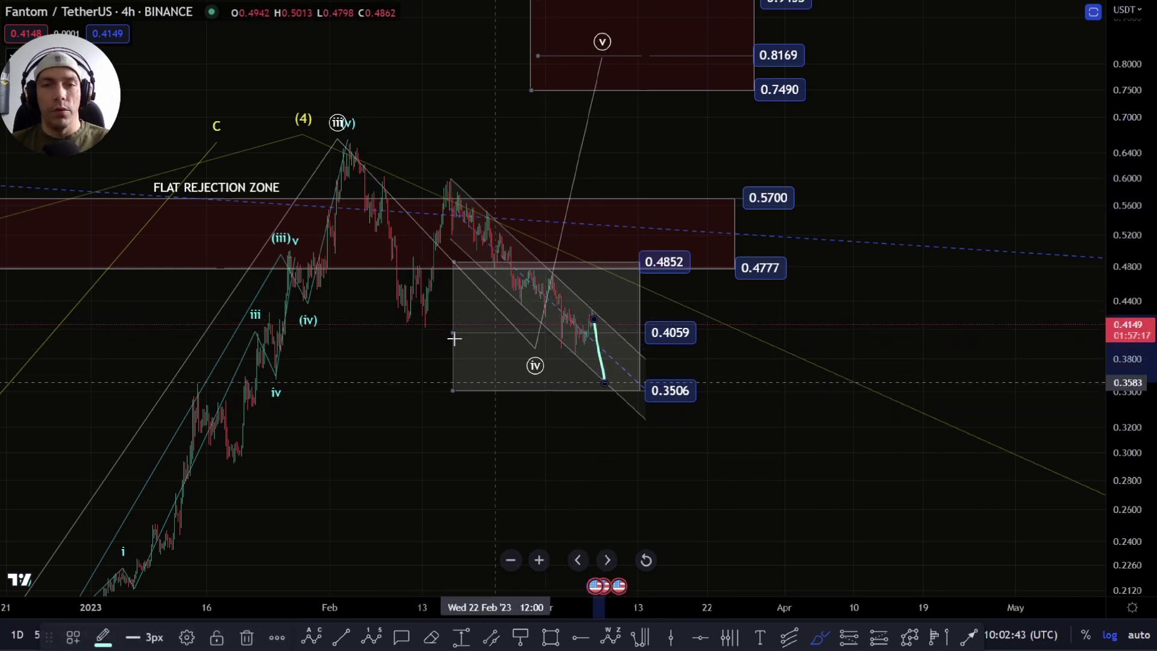
pyautogui.moveTo(352, 140)
pyautogui.mouseDown()
pyautogui.moveTo(426, 291)
pyautogui.moveTo(455, 187)
pyautogui.moveTo(591, 372)
pyautogui.mouseUp()
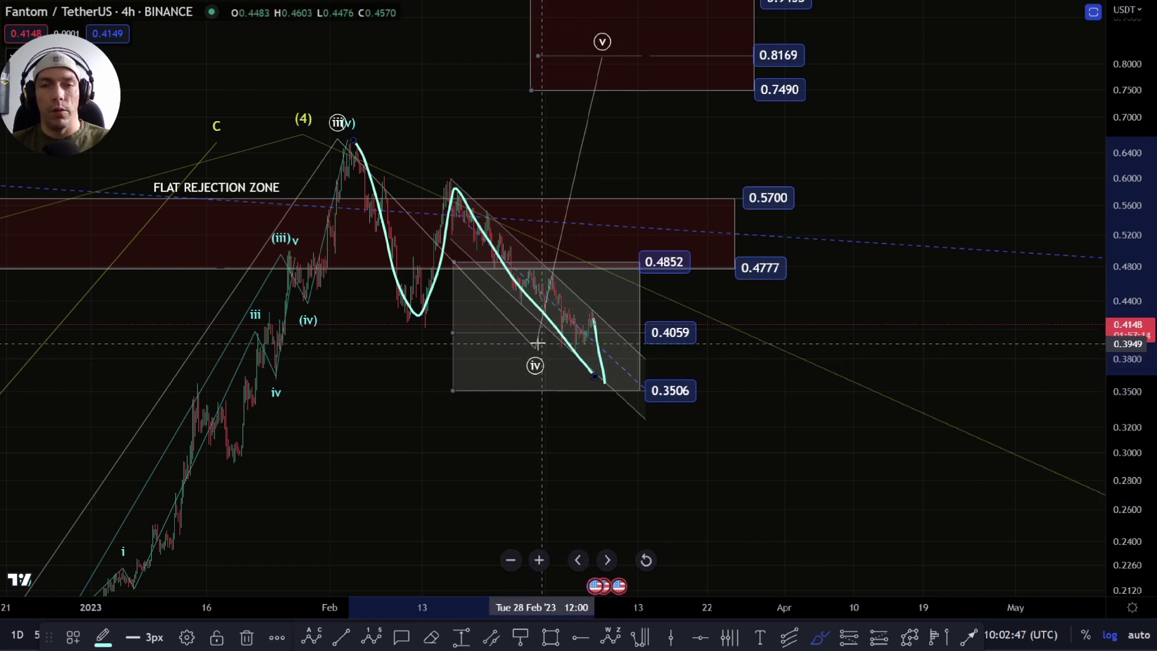
pyautogui.moveTo(604, 375); pyautogui.dragTo(612, 281)
pyautogui.moveTo(646, 213)
pyautogui.mouseDown()
pyautogui.moveTo(701, 126)
pyautogui.moveTo(725, 45)
pyautogui.moveTo(698, 31)
pyautogui.mouseUp()
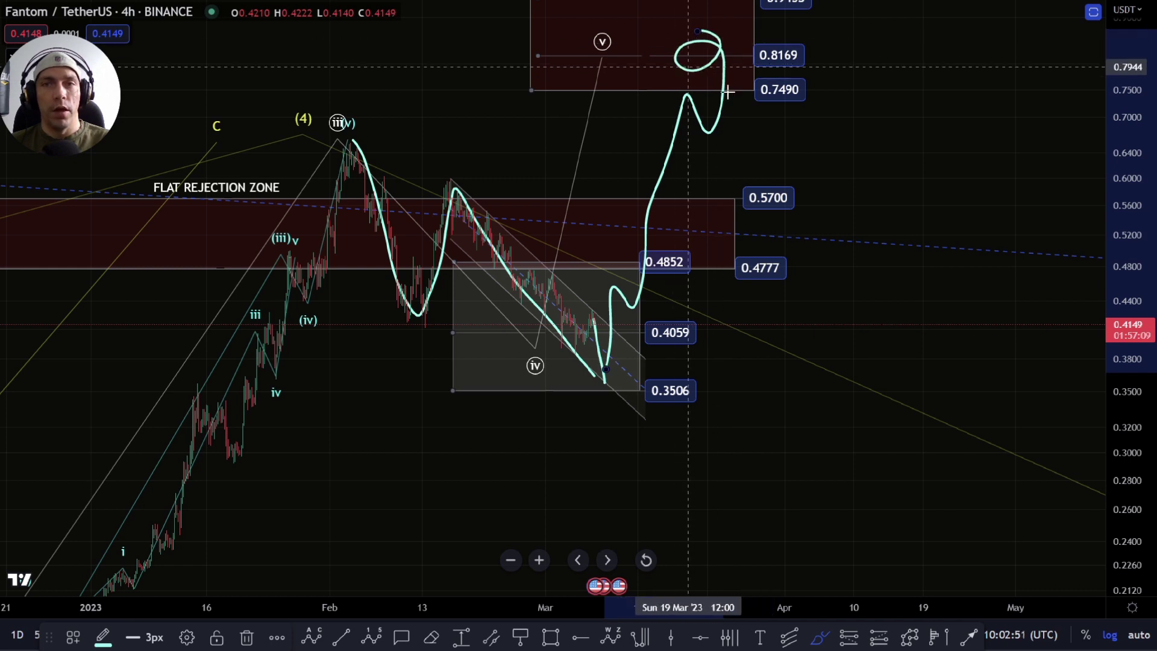
pyautogui.hotkey('ctrl', 'z')
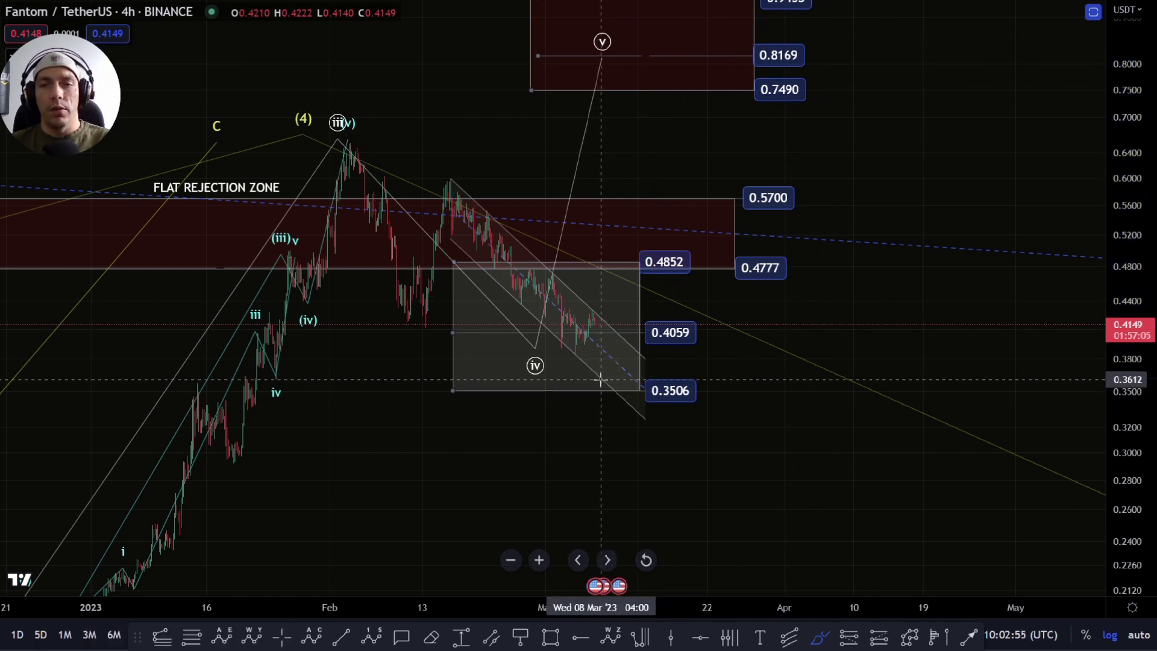
# Step: Brush a rally from the grey zone's lower part into the red target zone with a three-wave pullback, and circle its starting area
pyautogui.moveTo(603, 372)
pyautogui.mouseDown()
pyautogui.moveTo(648, 302)
pyautogui.moveTo(690, 89)
pyautogui.moveTo(732, 30)
pyautogui.moveTo(773, 162)
pyautogui.moveTo(824, 109)
pyautogui.moveTo(860, 260)
pyautogui.mouseUp()
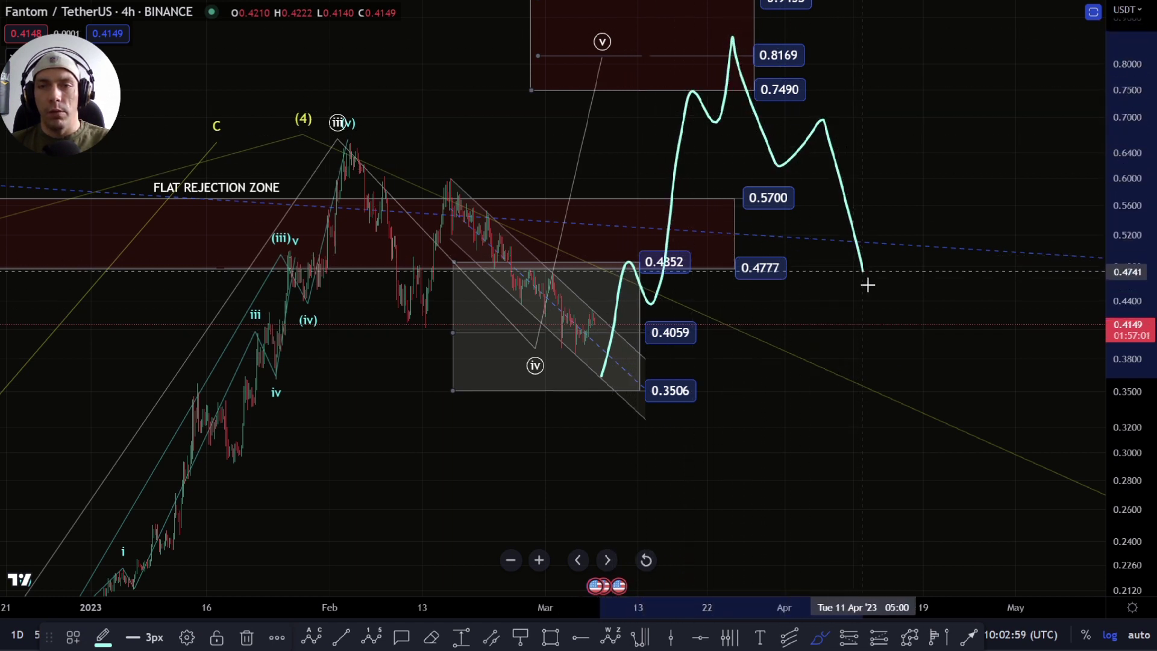
pyautogui.moveTo(873, 303); pyautogui.dragTo(873, 302)
pyautogui.moveTo(574, 356); pyautogui.dragTo(651, 358)
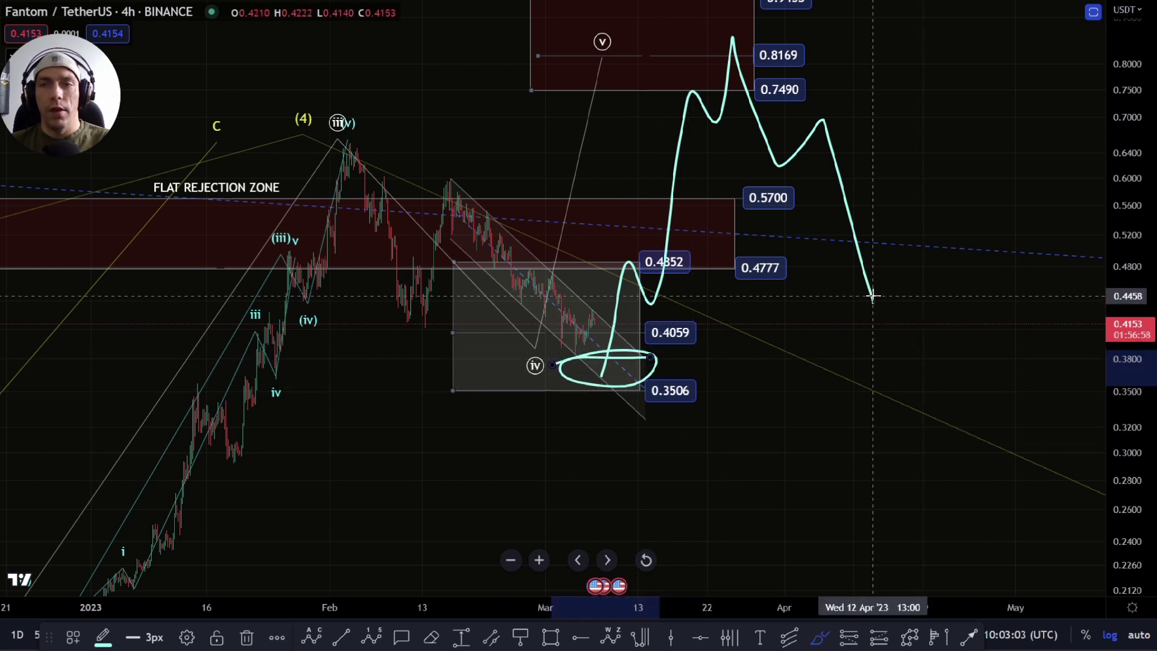
# Step: Brush a new upswing from the end of the pullback and a short mark above the rally's peak, undoing both
pyautogui.moveTo(873, 302); pyautogui.dragTo(956, 19)
pyautogui.hotkey('ctrl', 'z')
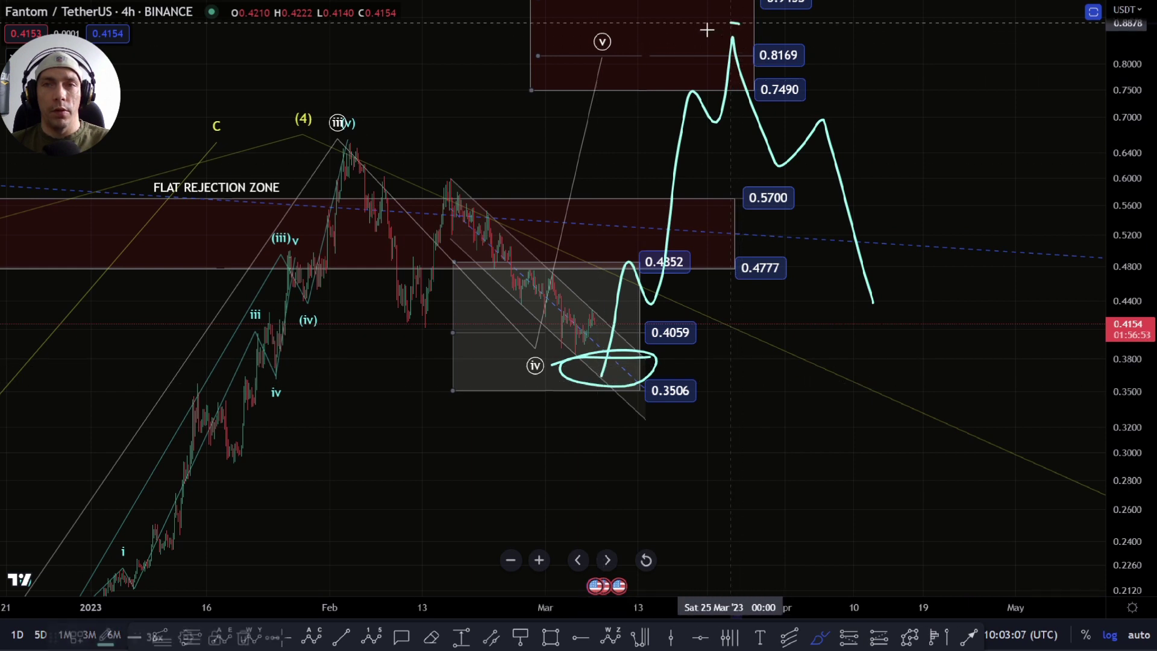
pyautogui.moveTo(725, 26); pyautogui.dragTo(722, 23)
pyautogui.hotkey('ctrl', 'z')
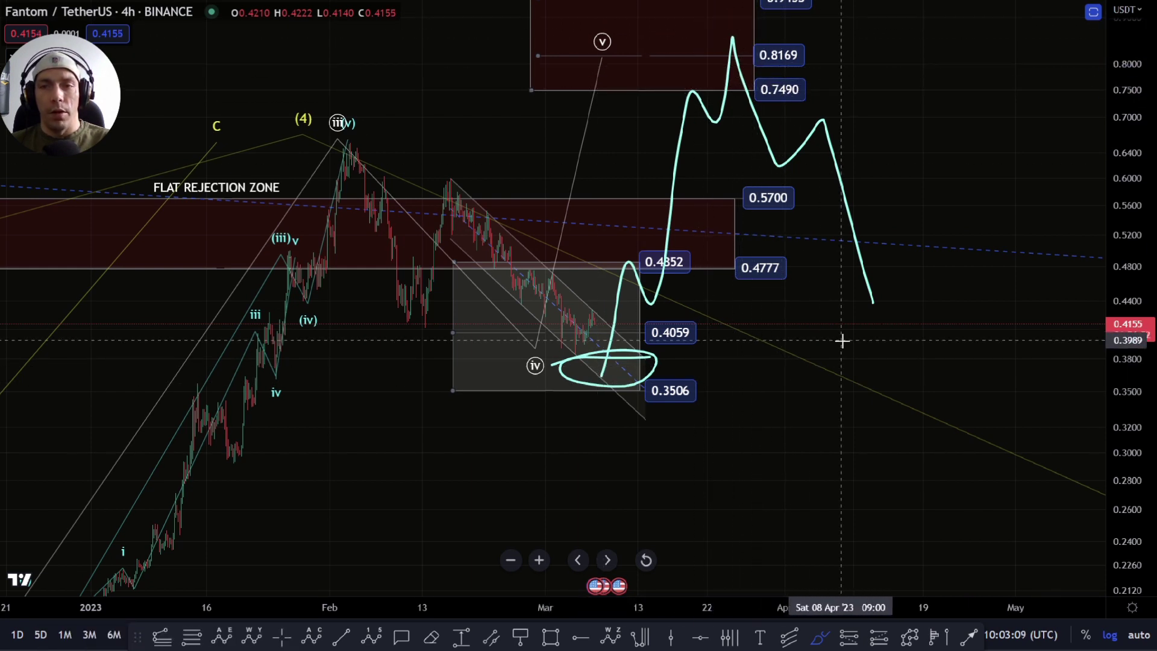
# Step: Brush a deep decline from the red target zone to about 0.29 and a second circle in the grey zone, undoing these and the first circle
pyautogui.moveTo(739, 66); pyautogui.dragTo(922, 468)
pyautogui.moveTo(622, 341)
pyautogui.mouseDown()
pyautogui.moveTo(597, 341)
pyautogui.moveTo(625, 351)
pyautogui.mouseUp()
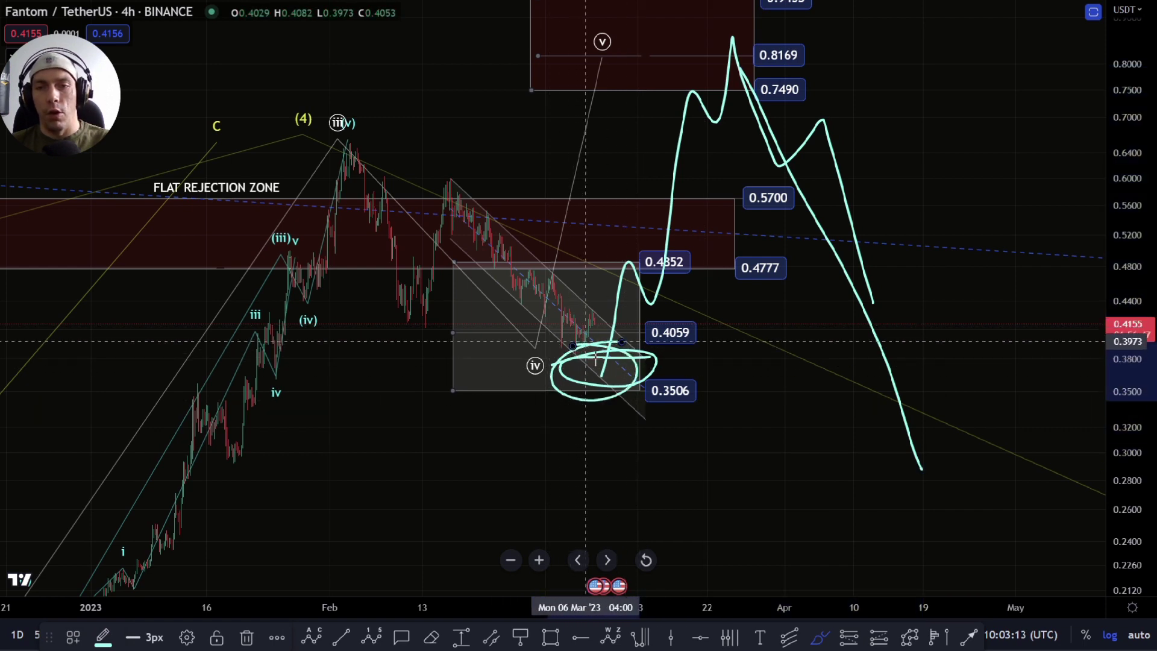
pyautogui.hotkey('ctrl', 'z')
pyautogui.hotkey('ctrl', 'z')
pyautogui.hotkey('ctrl', 'z')
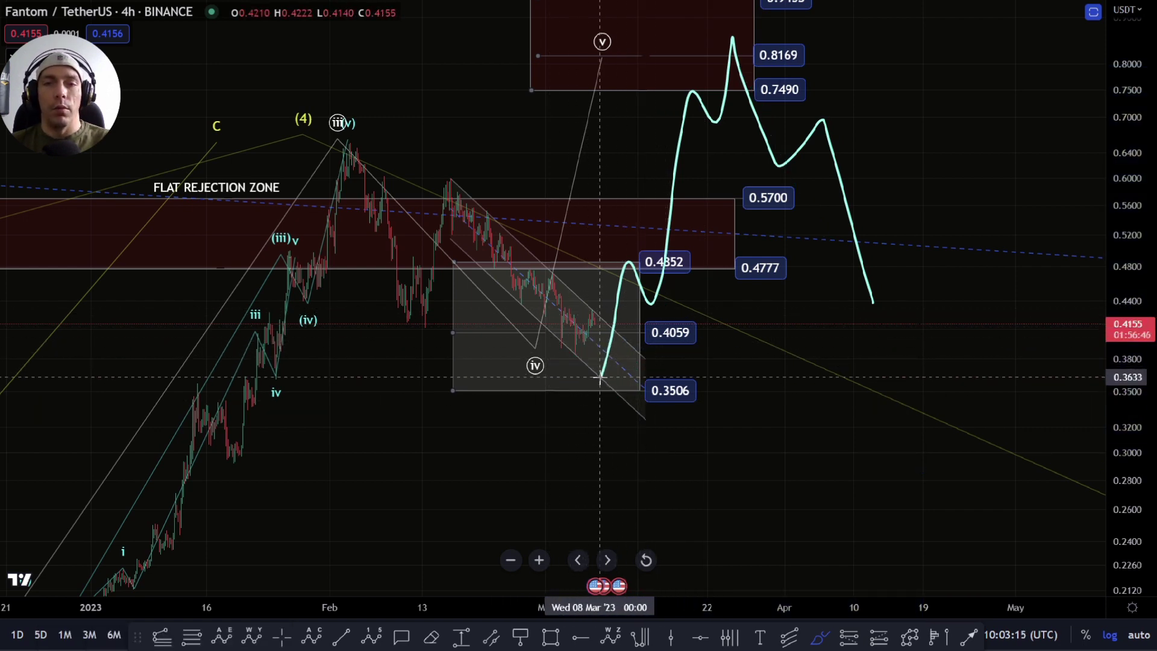
# Step: Brush a rally into the red target zone, a fall to about 0.43 and a steep new rise, and undo all remaining strokes
pyautogui.moveTo(594, 378)
pyautogui.mouseDown()
pyautogui.moveTo(643, 181)
pyautogui.moveTo(717, 38)
pyautogui.moveTo(879, 319)
pyautogui.moveTo(976, 3)
pyautogui.mouseUp()
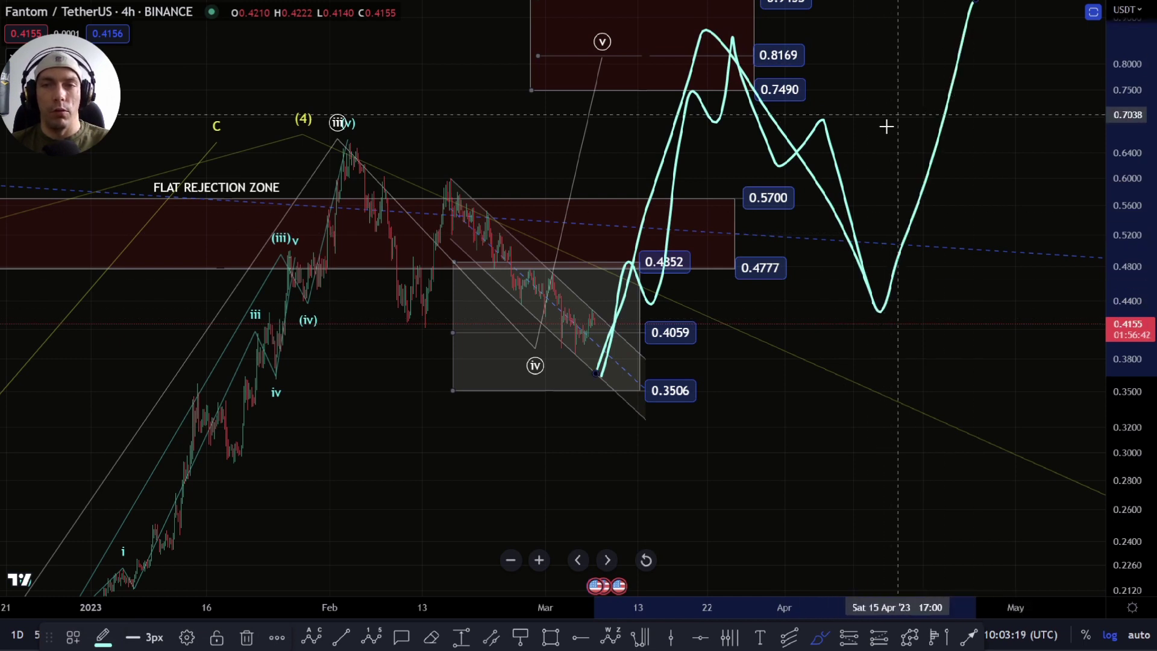
pyautogui.hotkey('ctrl', 'z')
pyautogui.hotkey('ctrl', 'z')
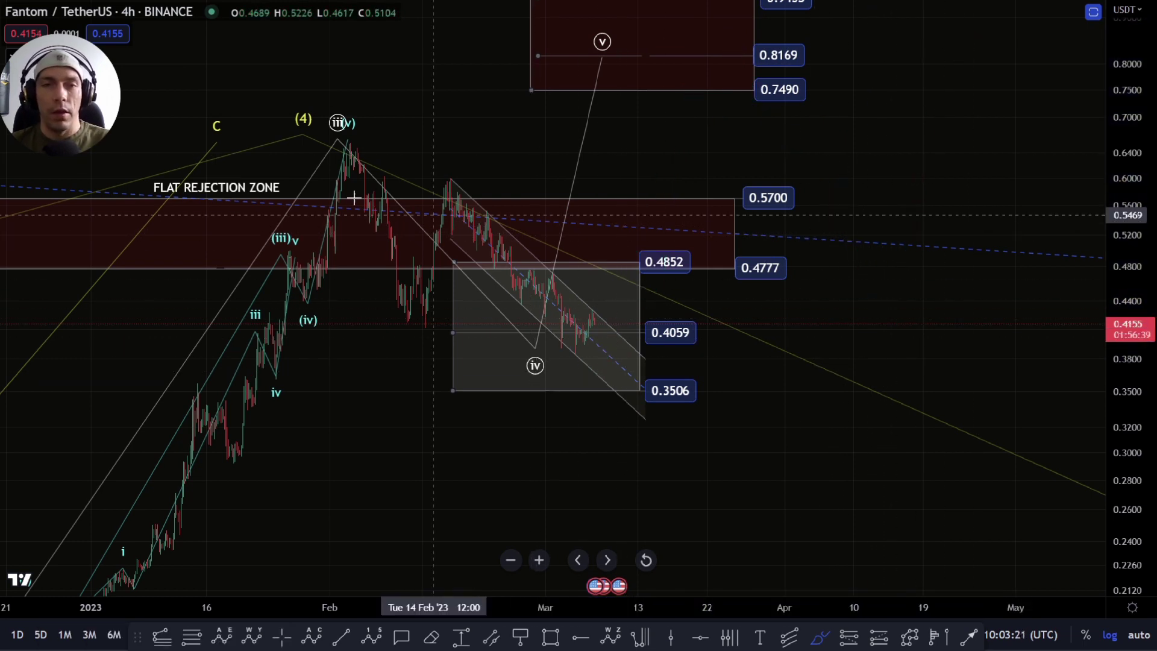